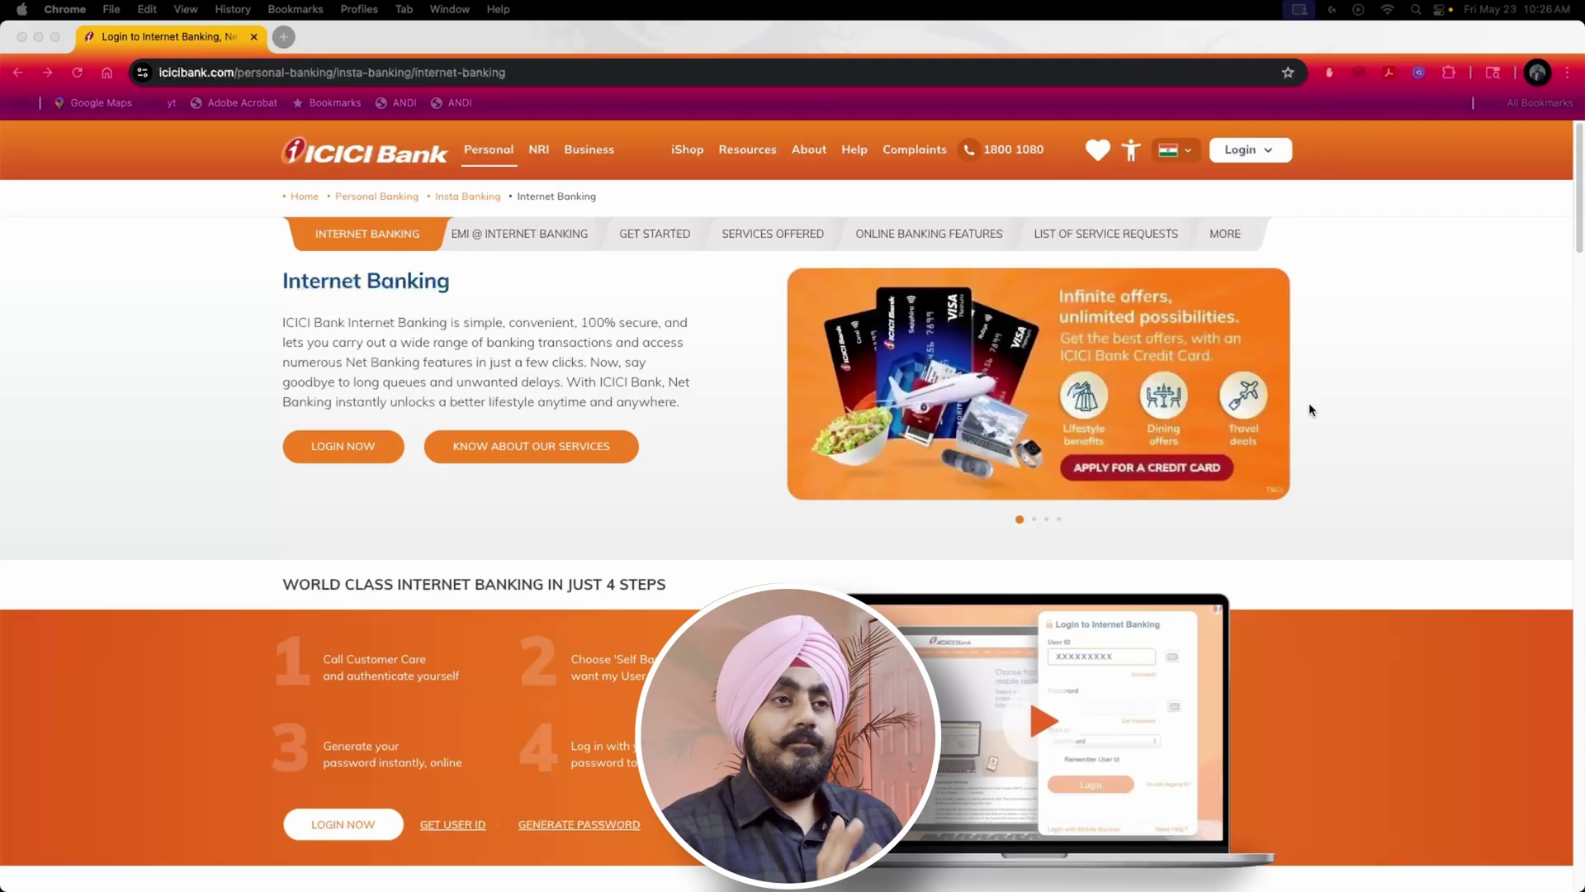
Try to launch ANDI on the ICICI Bank Internet Banking page, and close the ANDI help page.
left_click(111, 300)
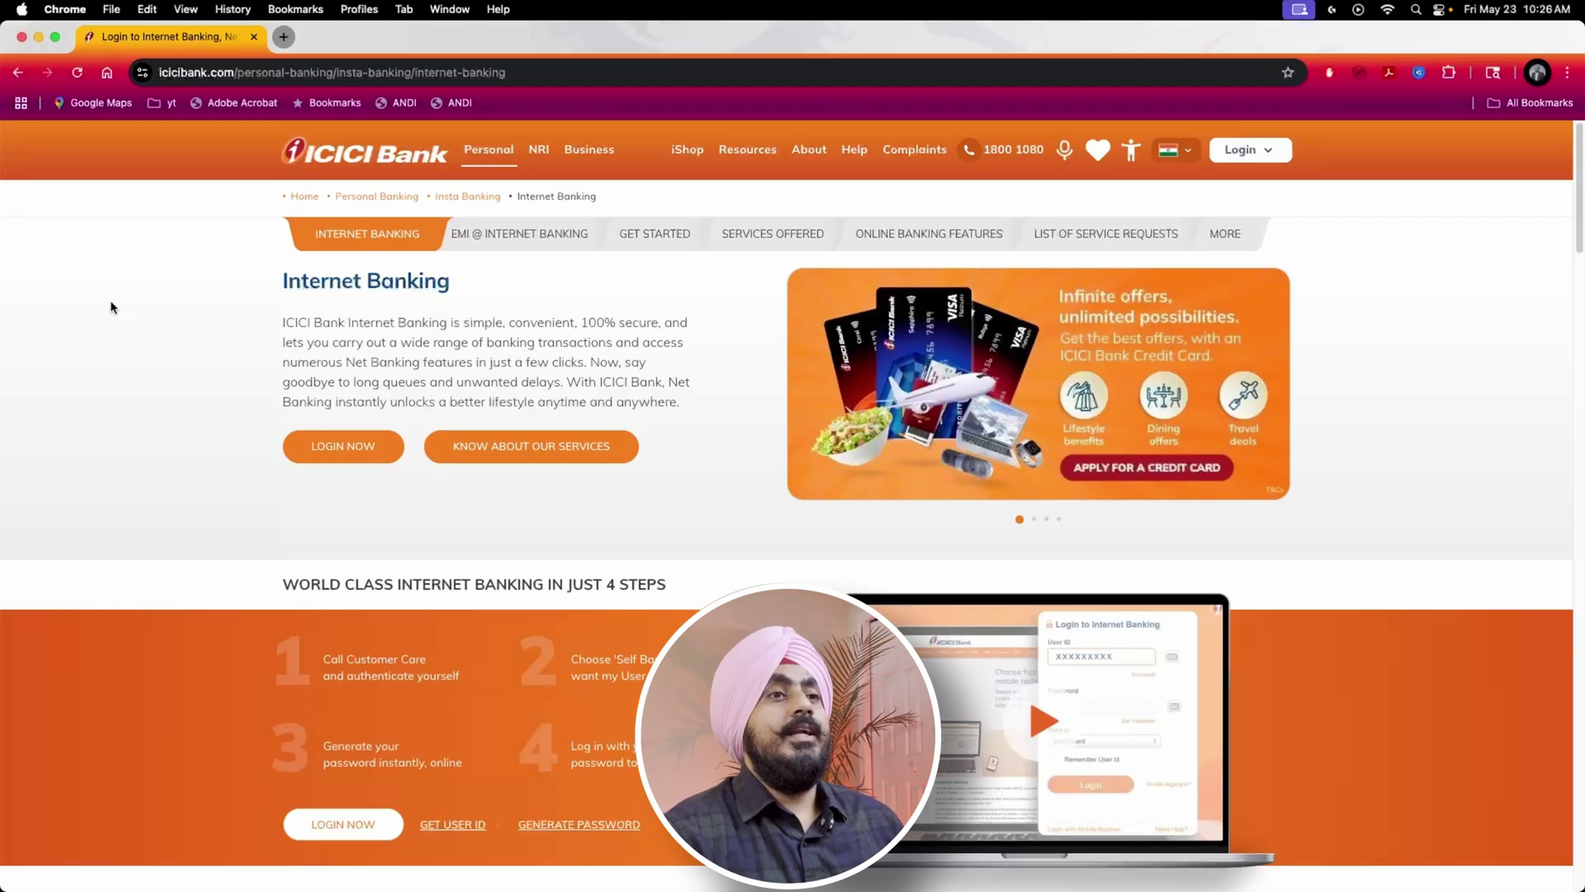
left_click(404, 106)
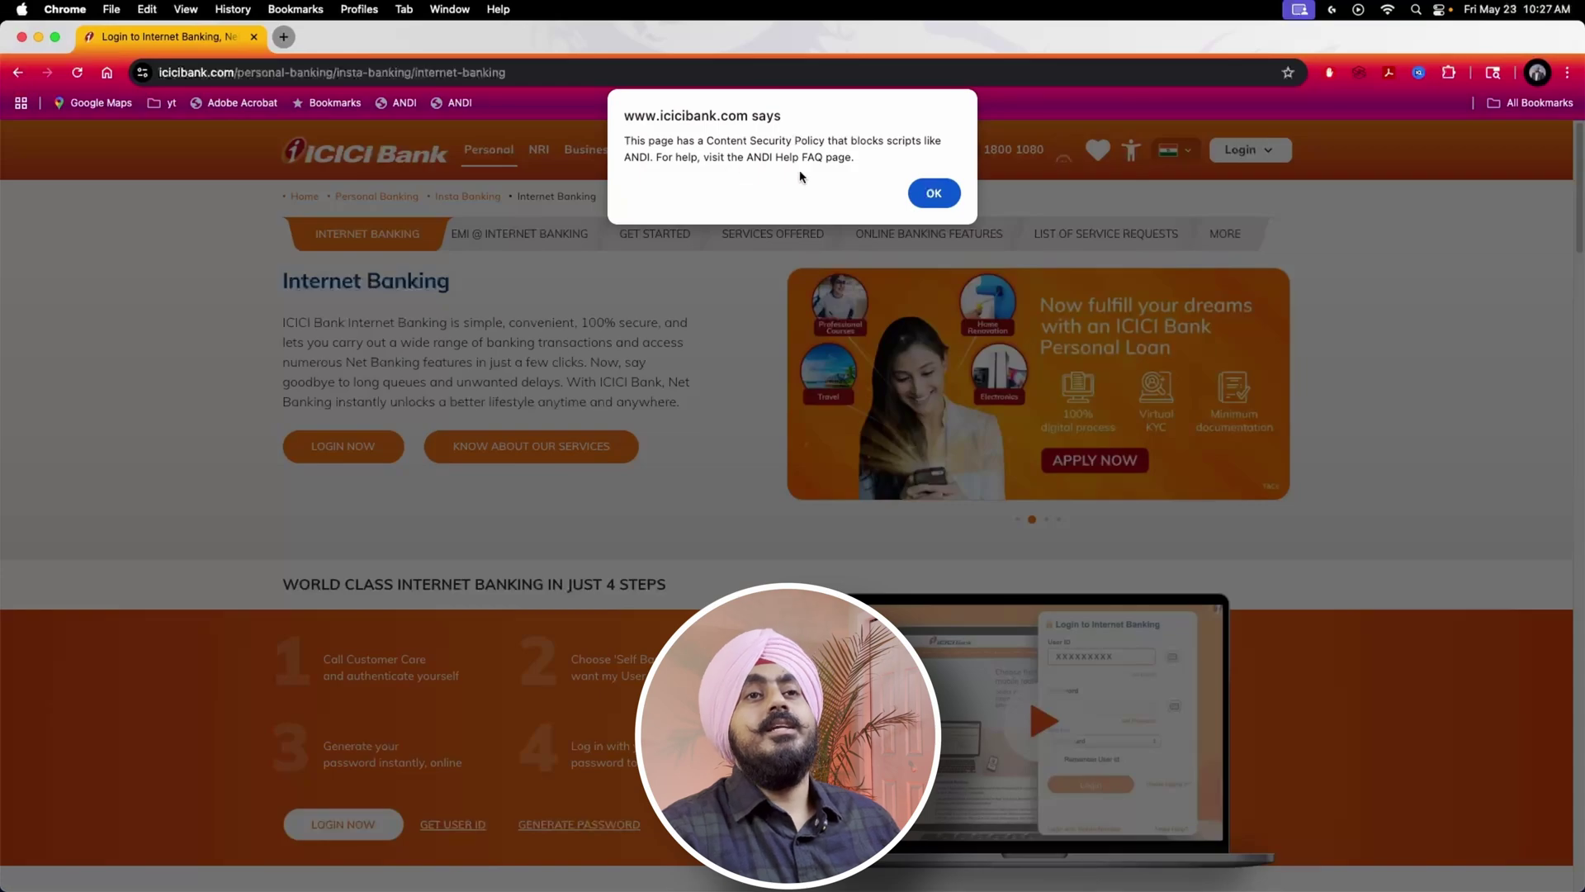
left_click(921, 193)
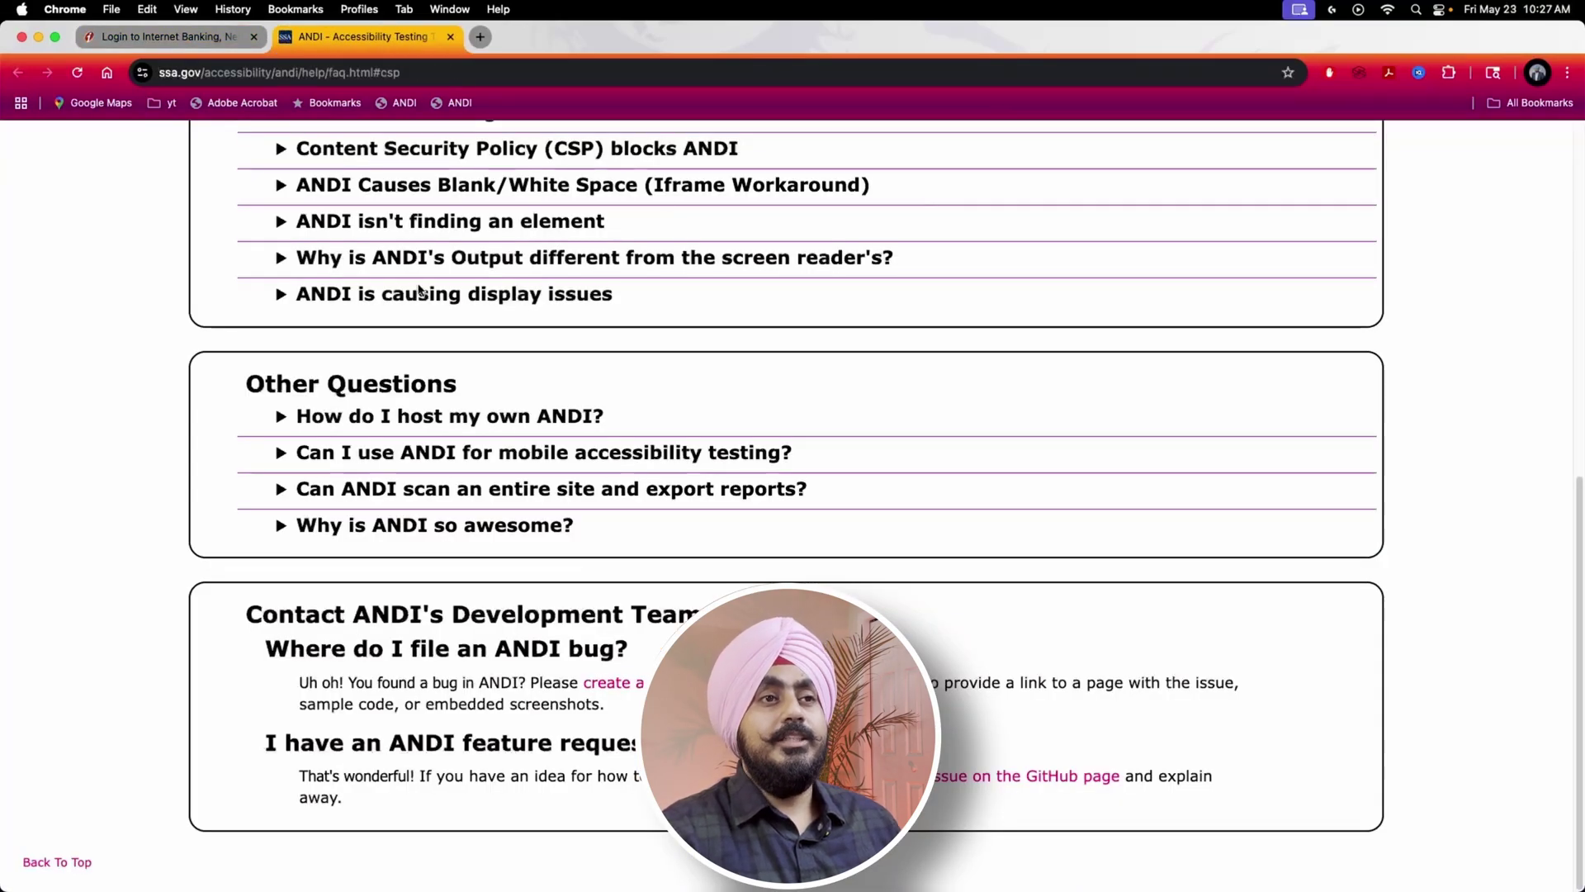
left_click(451, 37)
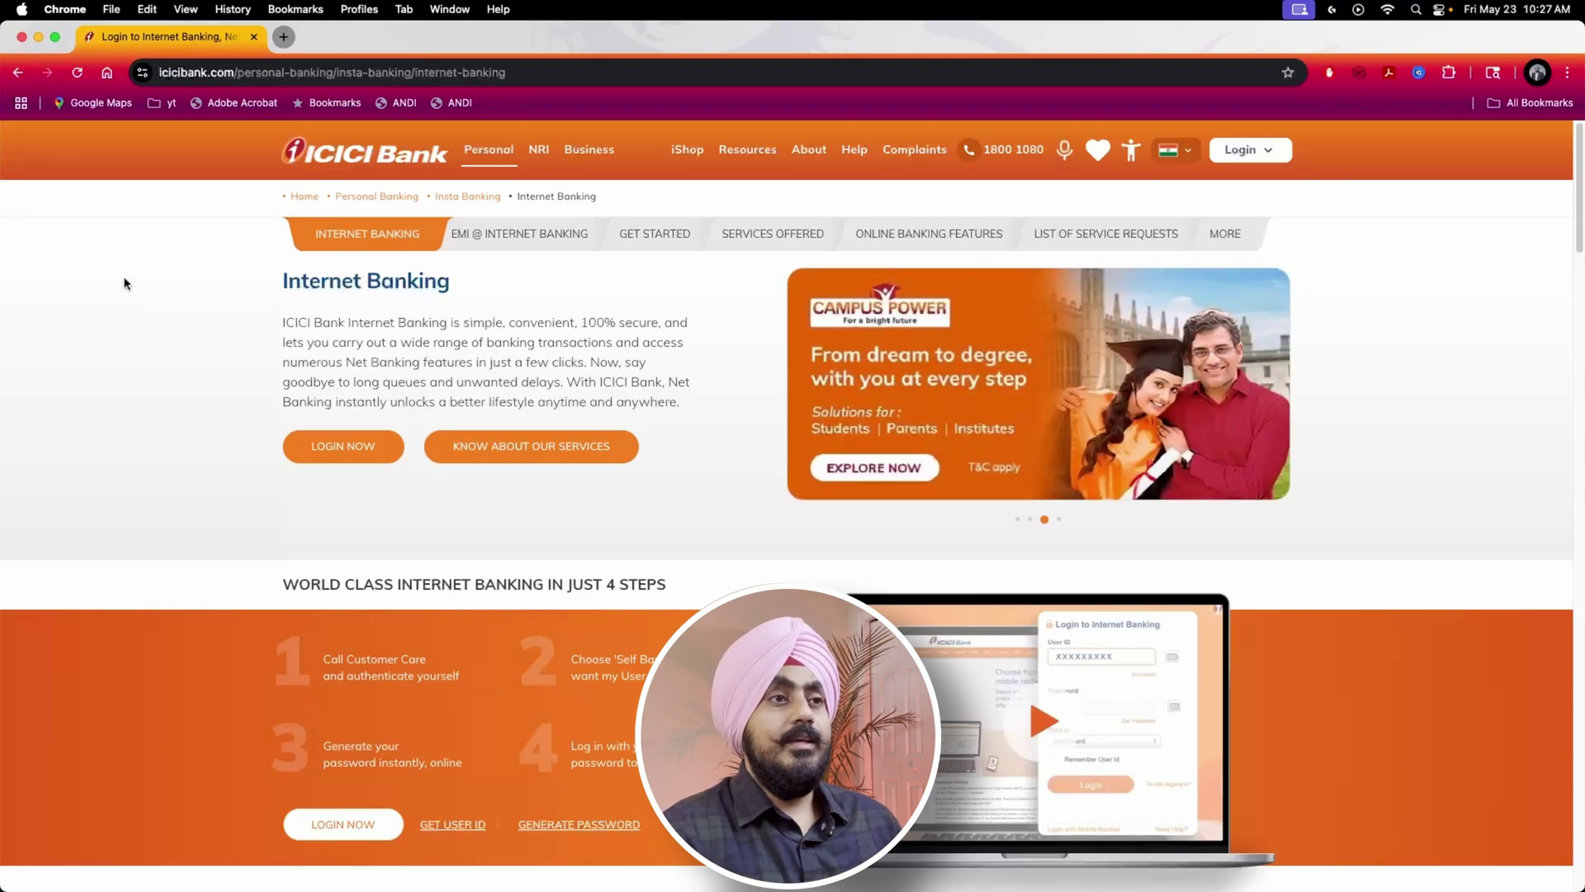
Inspect the Internet Banking page and open axe DevTools within the developer tools.
right_click(124, 279)
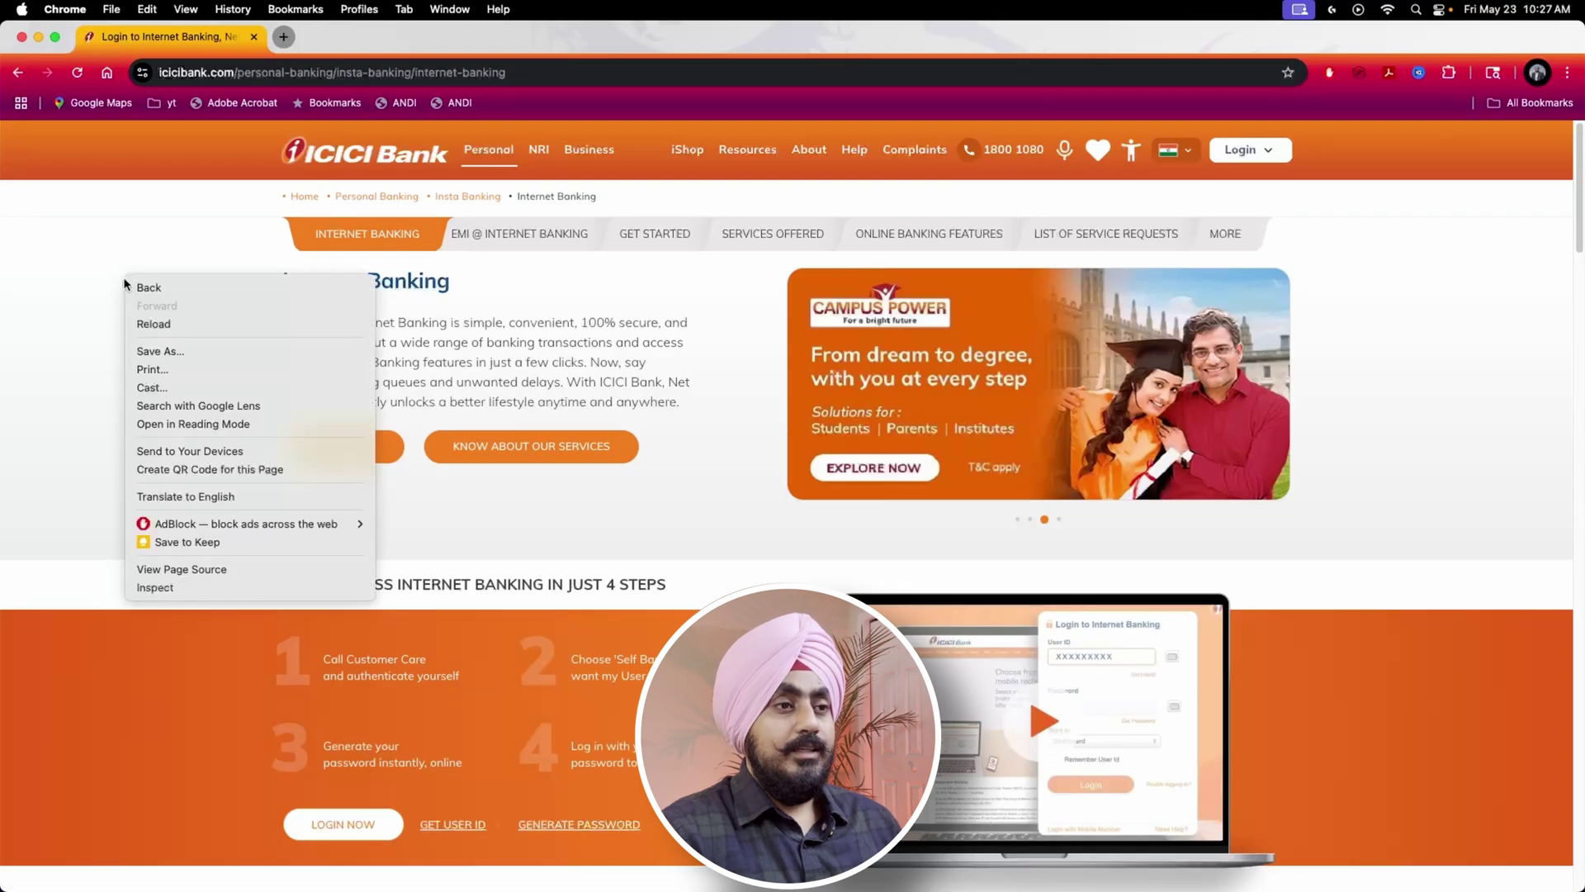
left_click(199, 588)
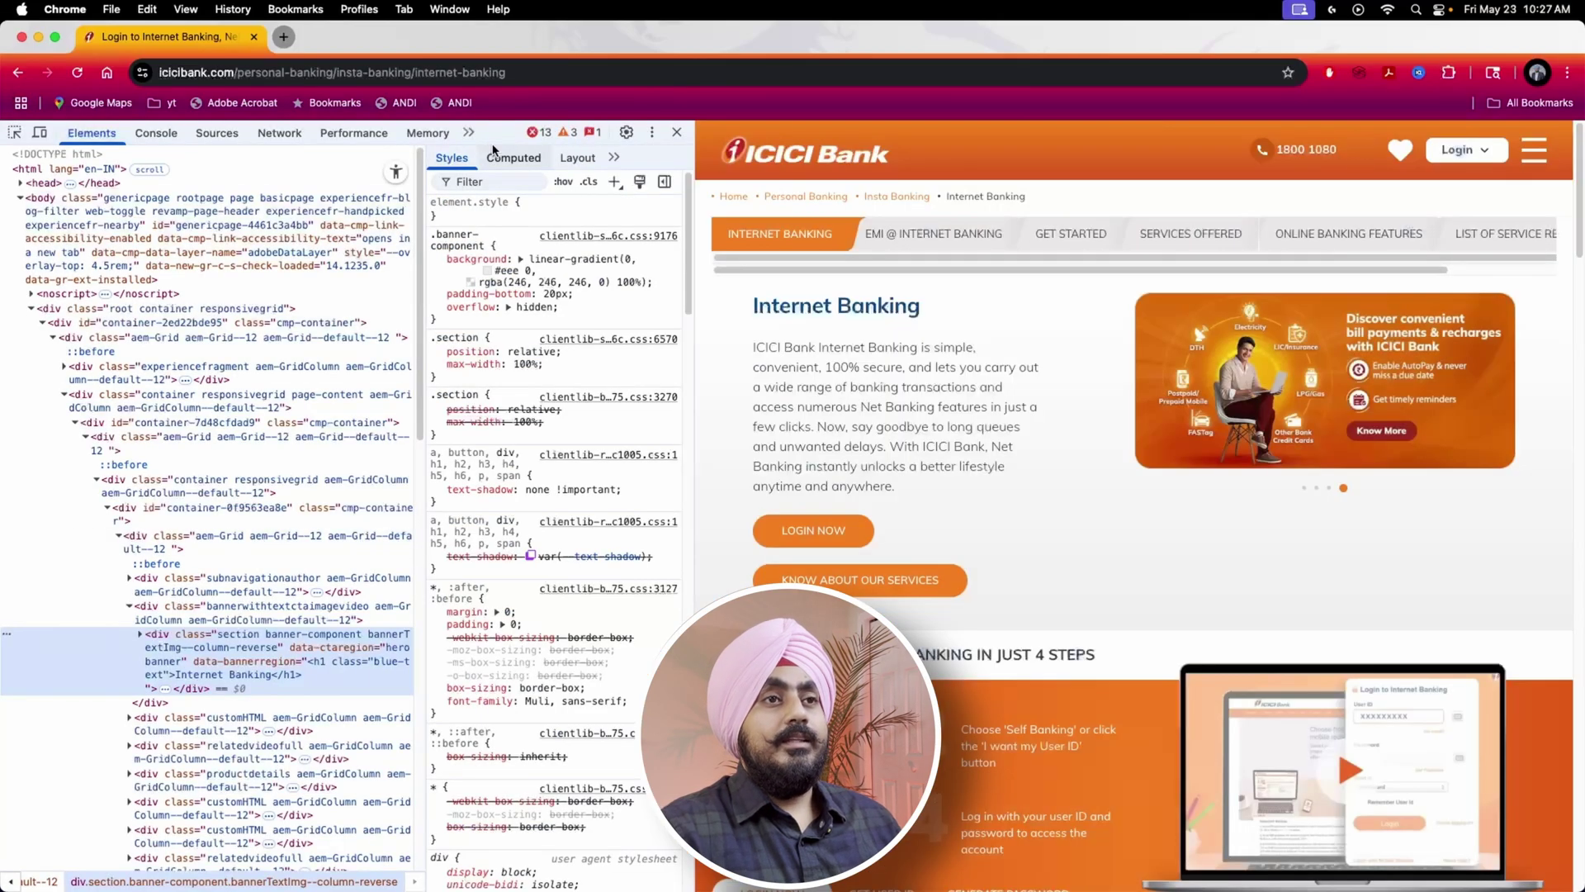
left_click(468, 133)
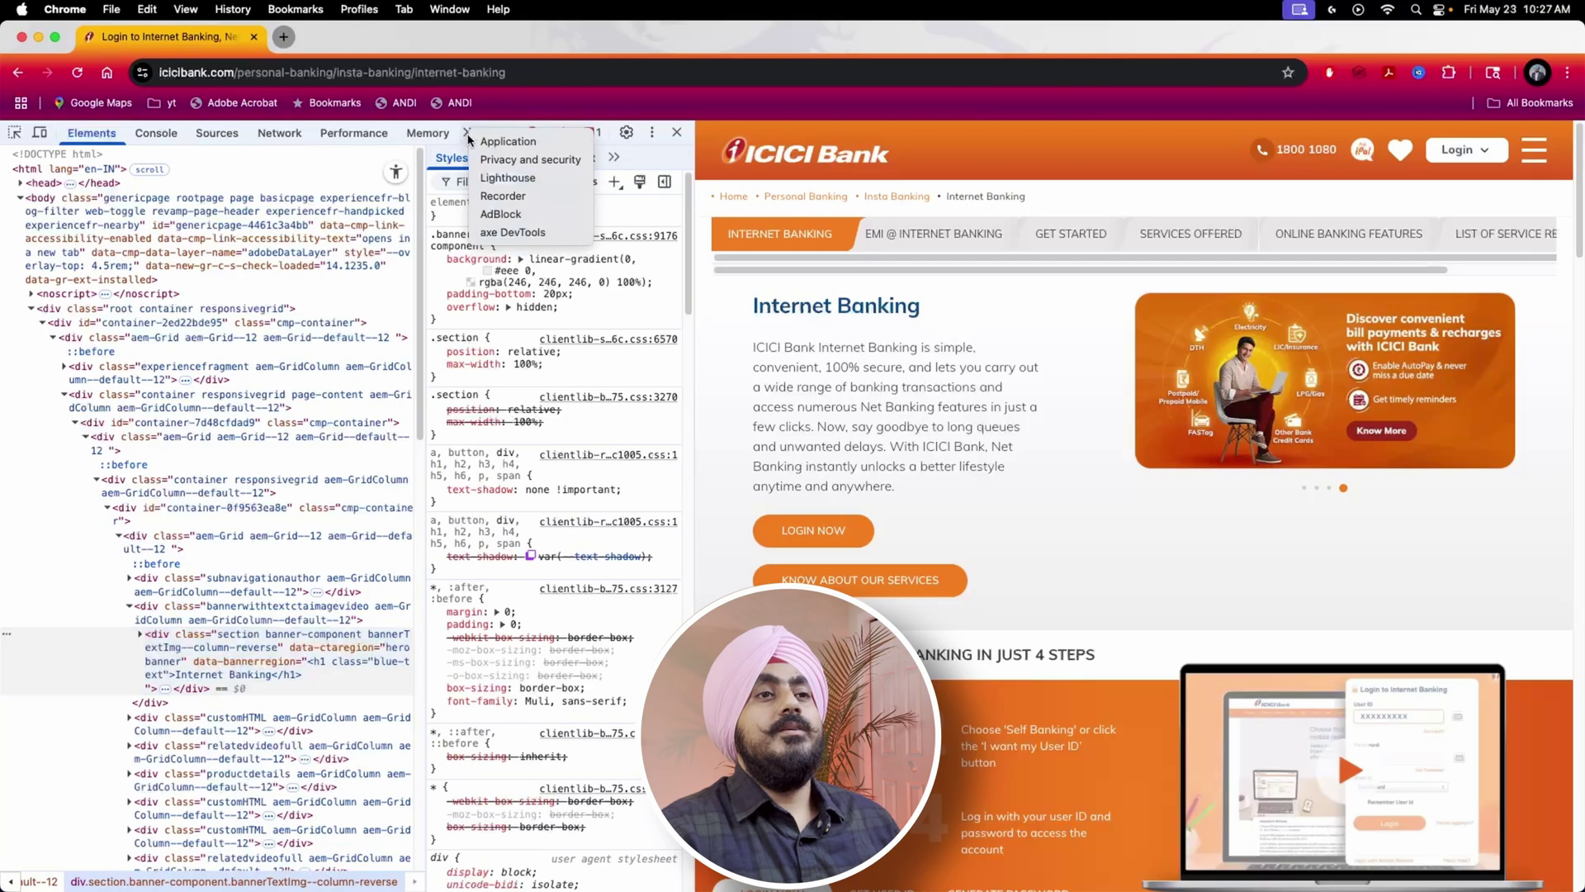
left_click(489, 234)
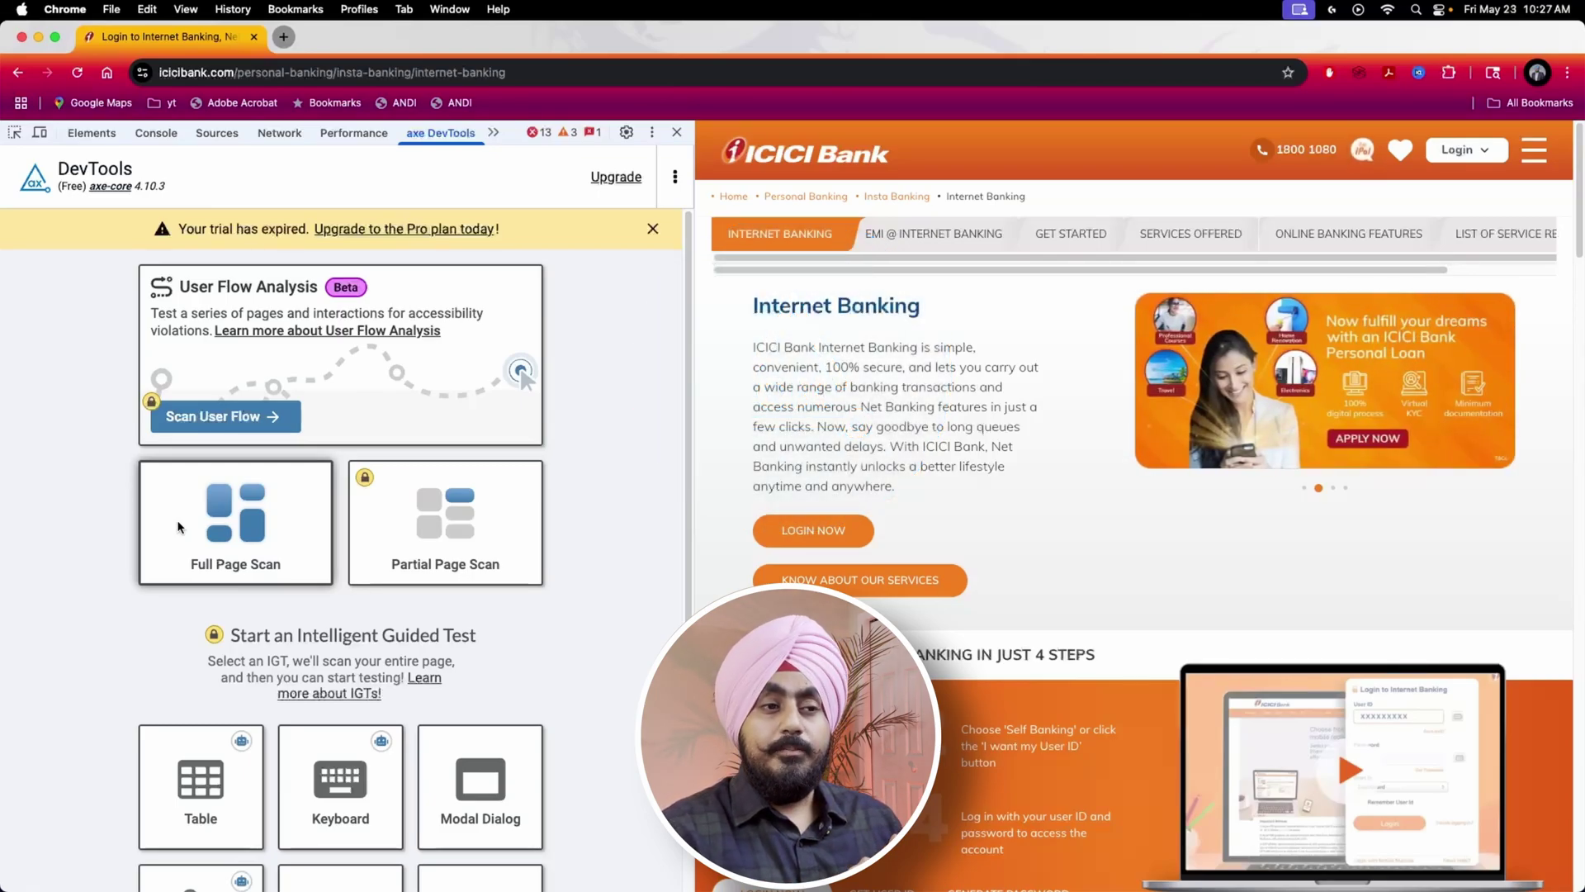
Run a Full Page Scan of the Internet Banking page with axe DevTools.
scroll(127, 528, "down", 2)
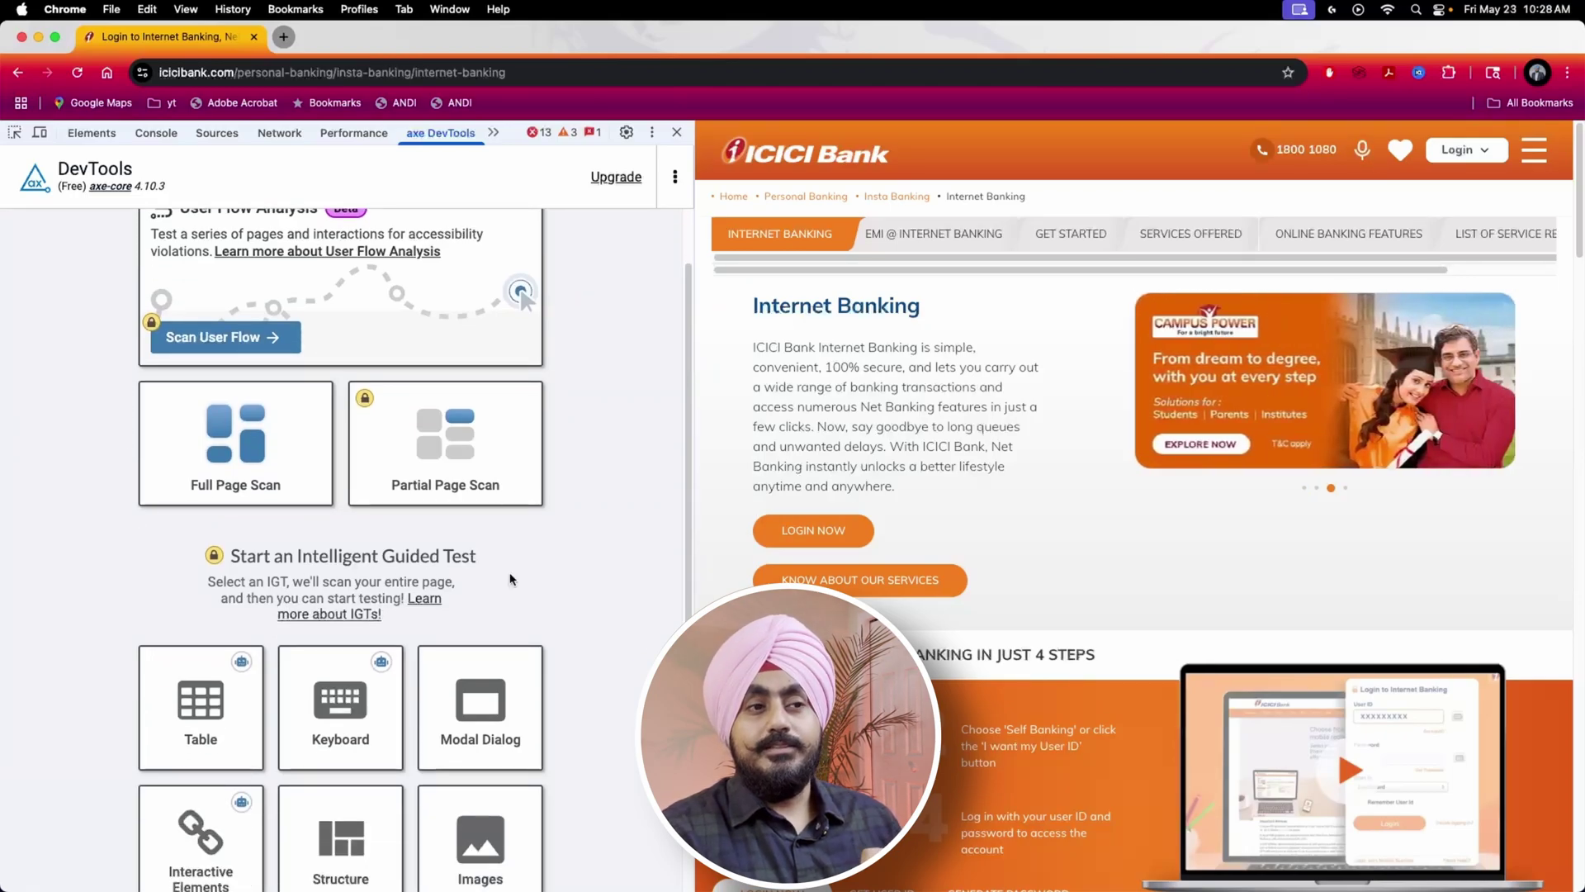
scroll(510, 578, "up", 2)
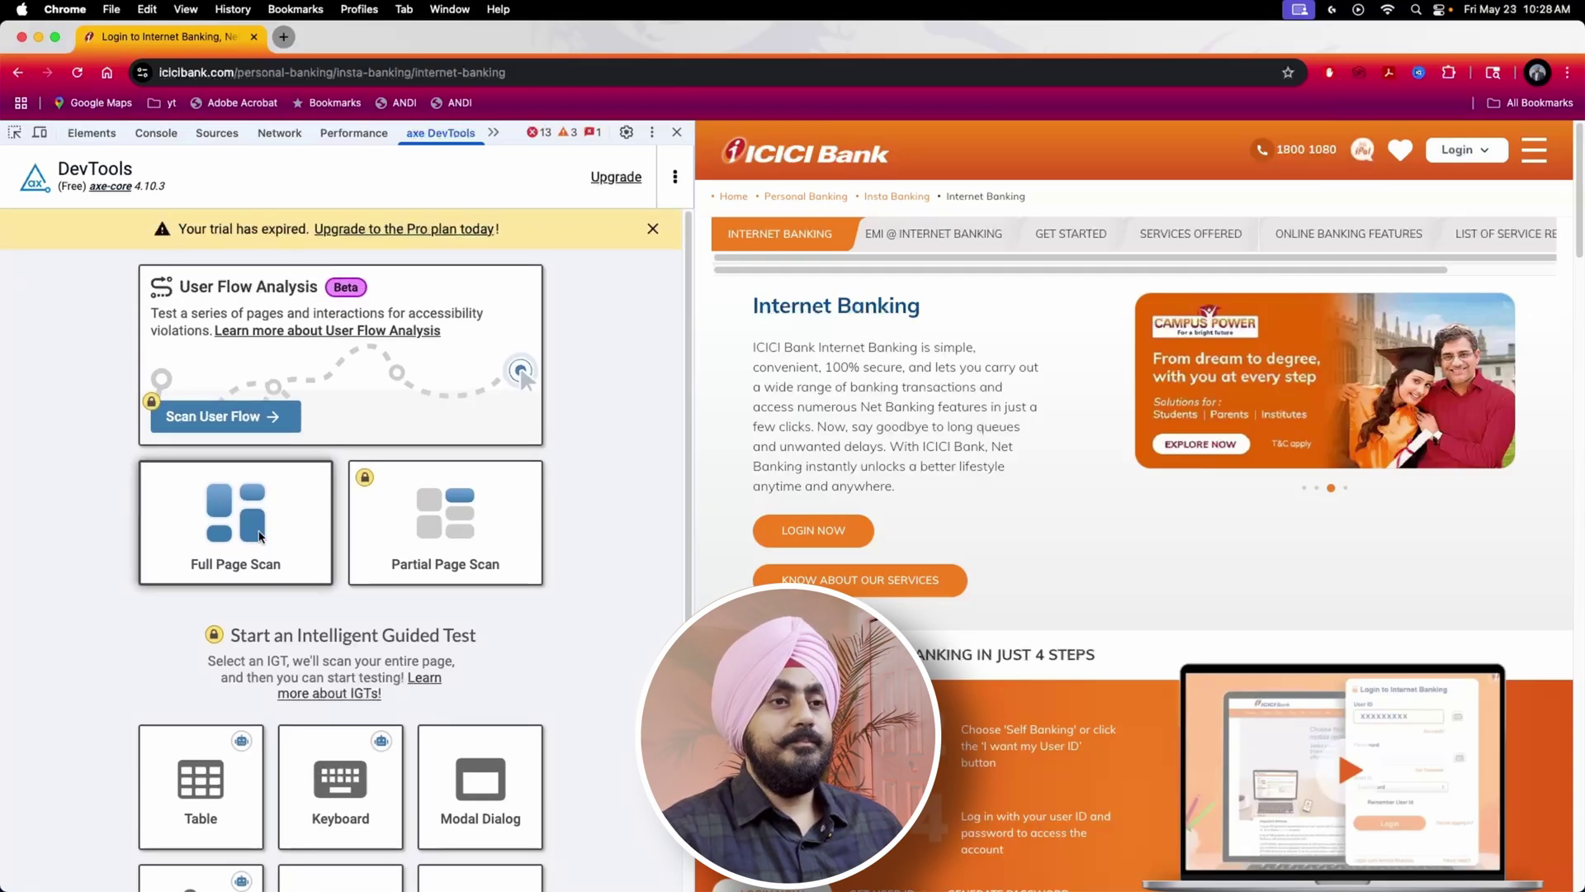
left_click(259, 537)
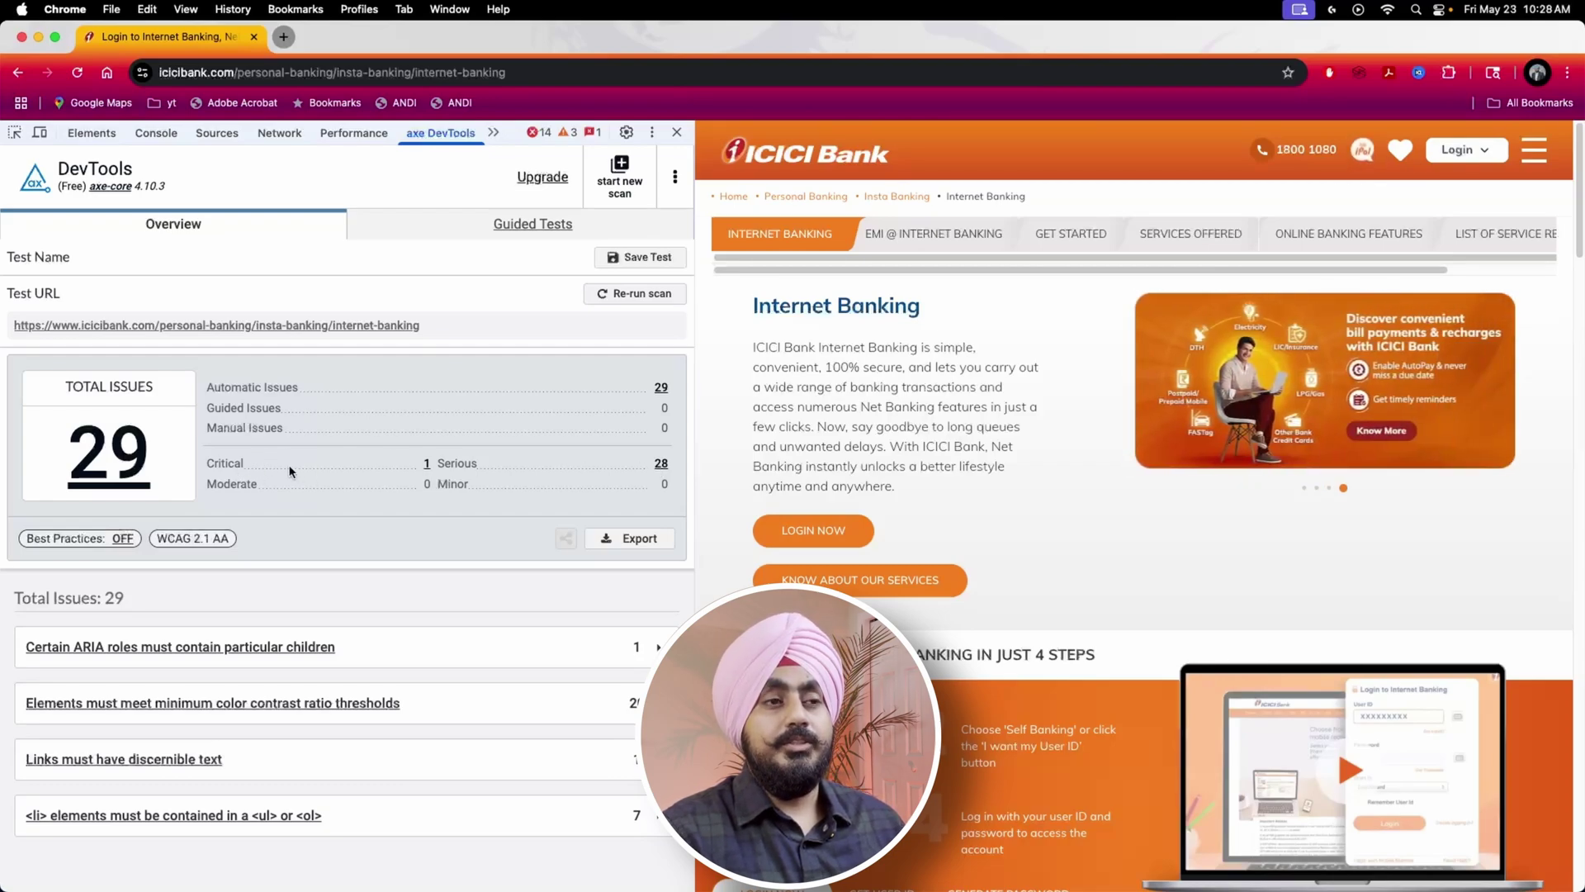
Filter the scan results to critical issues and highlight the element behind "Certain ARIA roles must contain particular children".
left_click(427, 464)
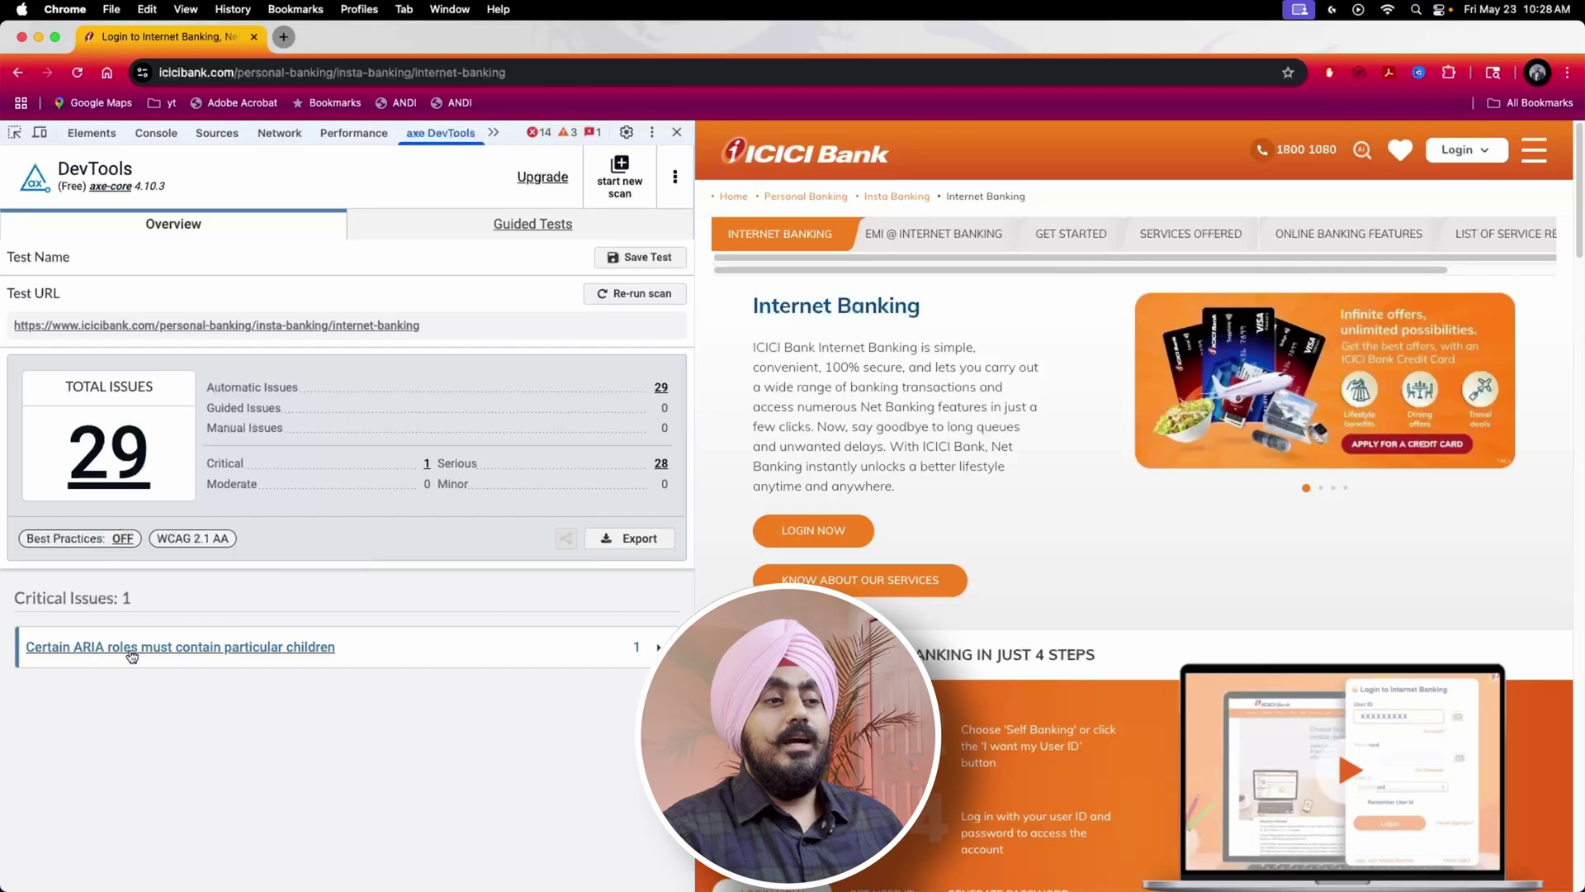
left_click(265, 654)
left_click(60, 528)
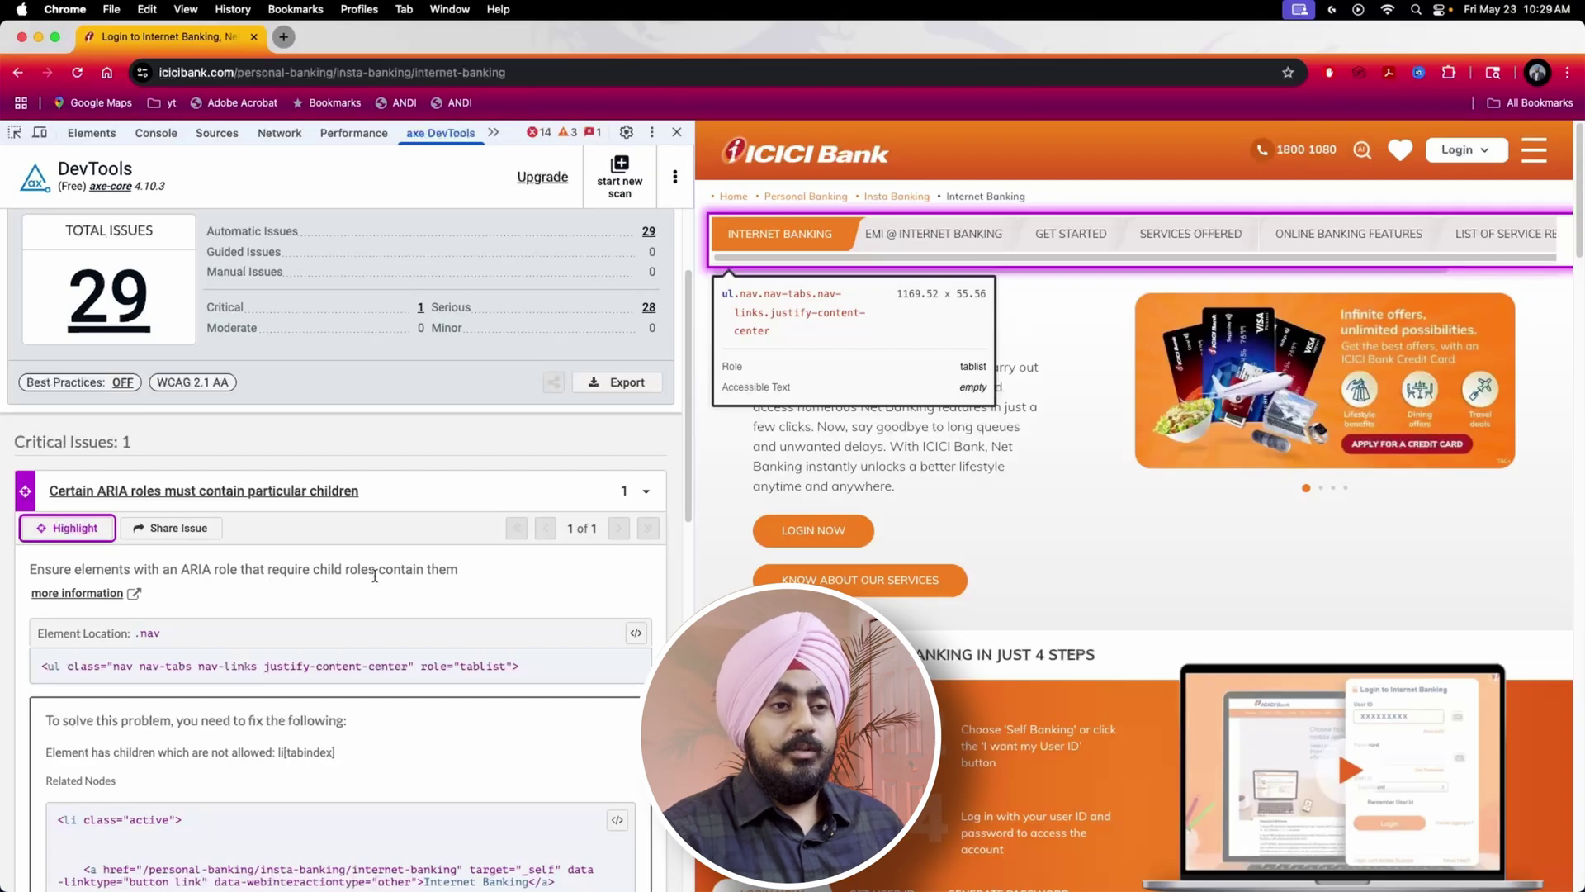
Review the ARIA roles issue's element location, suggested fix and related nodes, selecting the role="tablist" attribute in the element code.
scroll(415, 575, "down", 1)
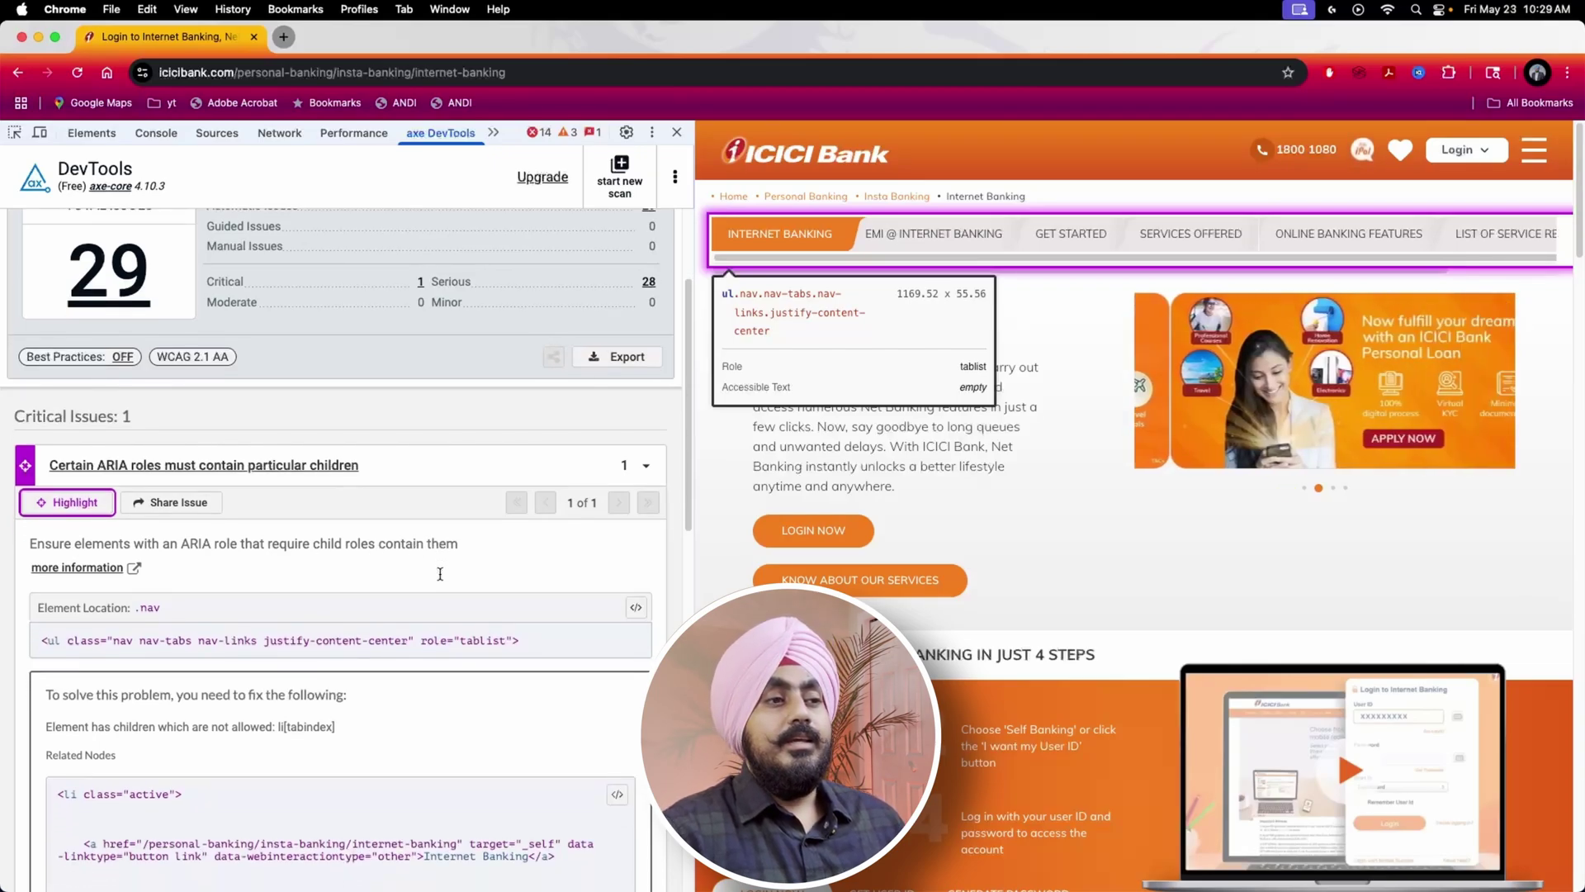
scroll(318, 582, "down", 1)
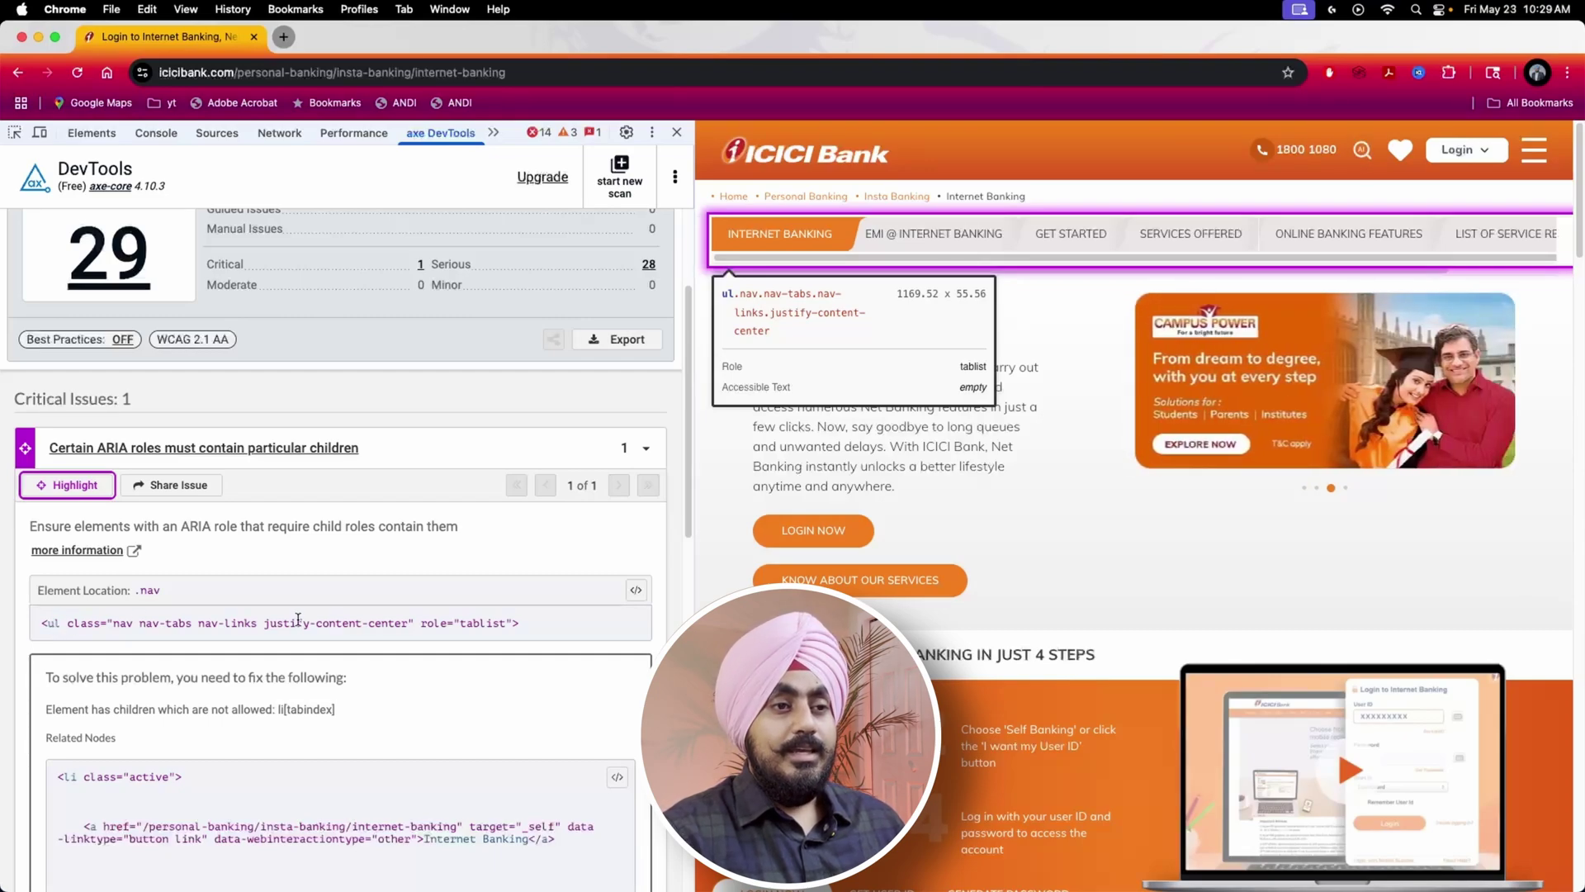
left_click_drag(420, 624, 516, 624)
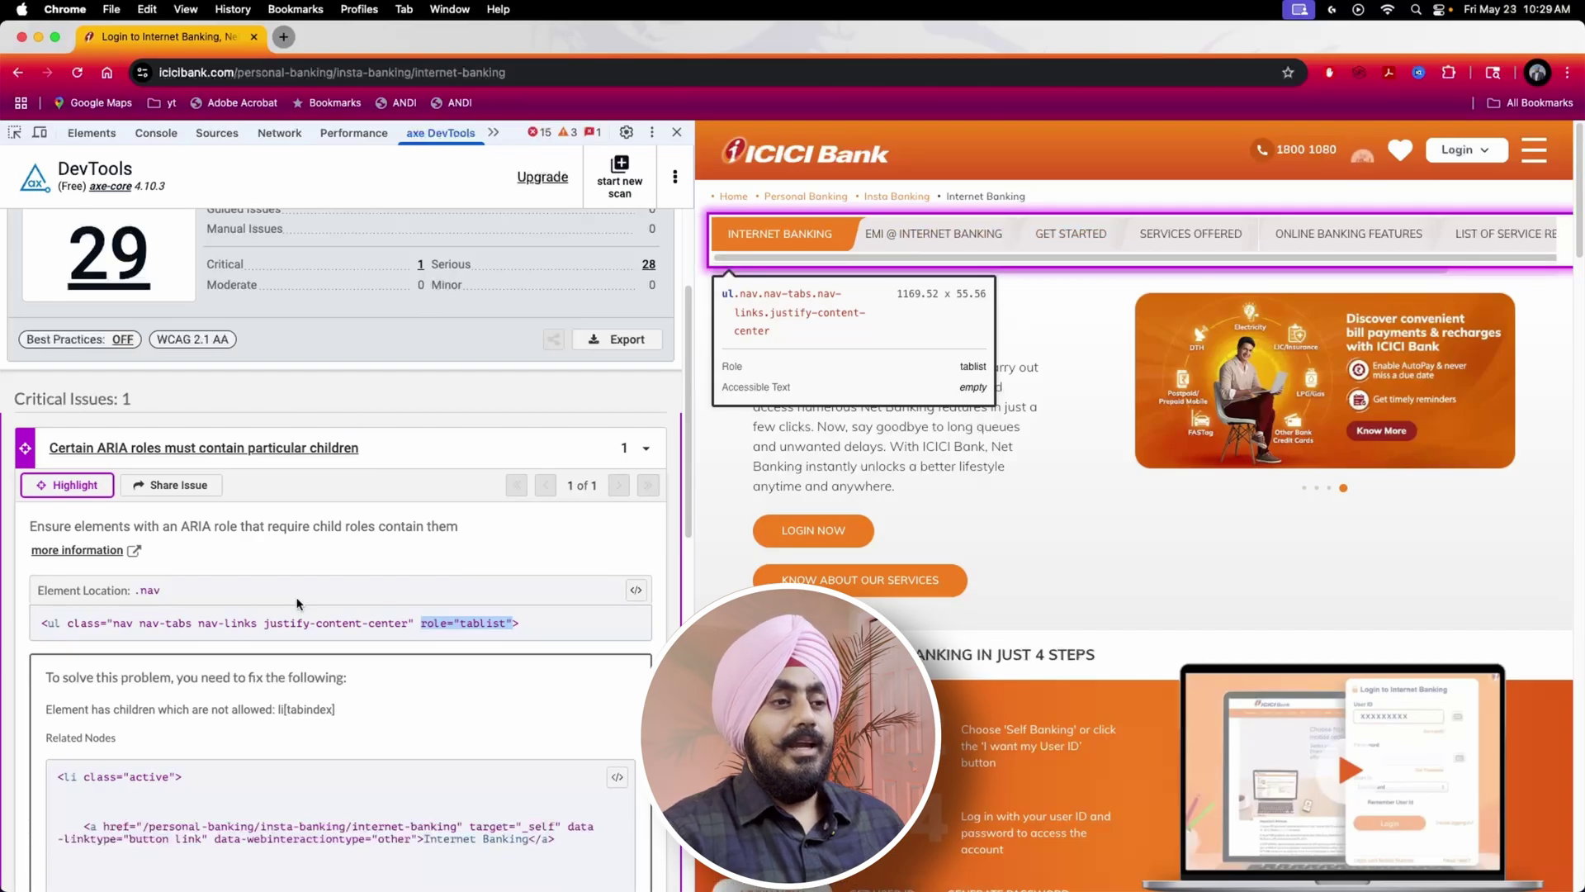
scroll(524, 293, "down", 2)
scroll(63, 682, "down", 2)
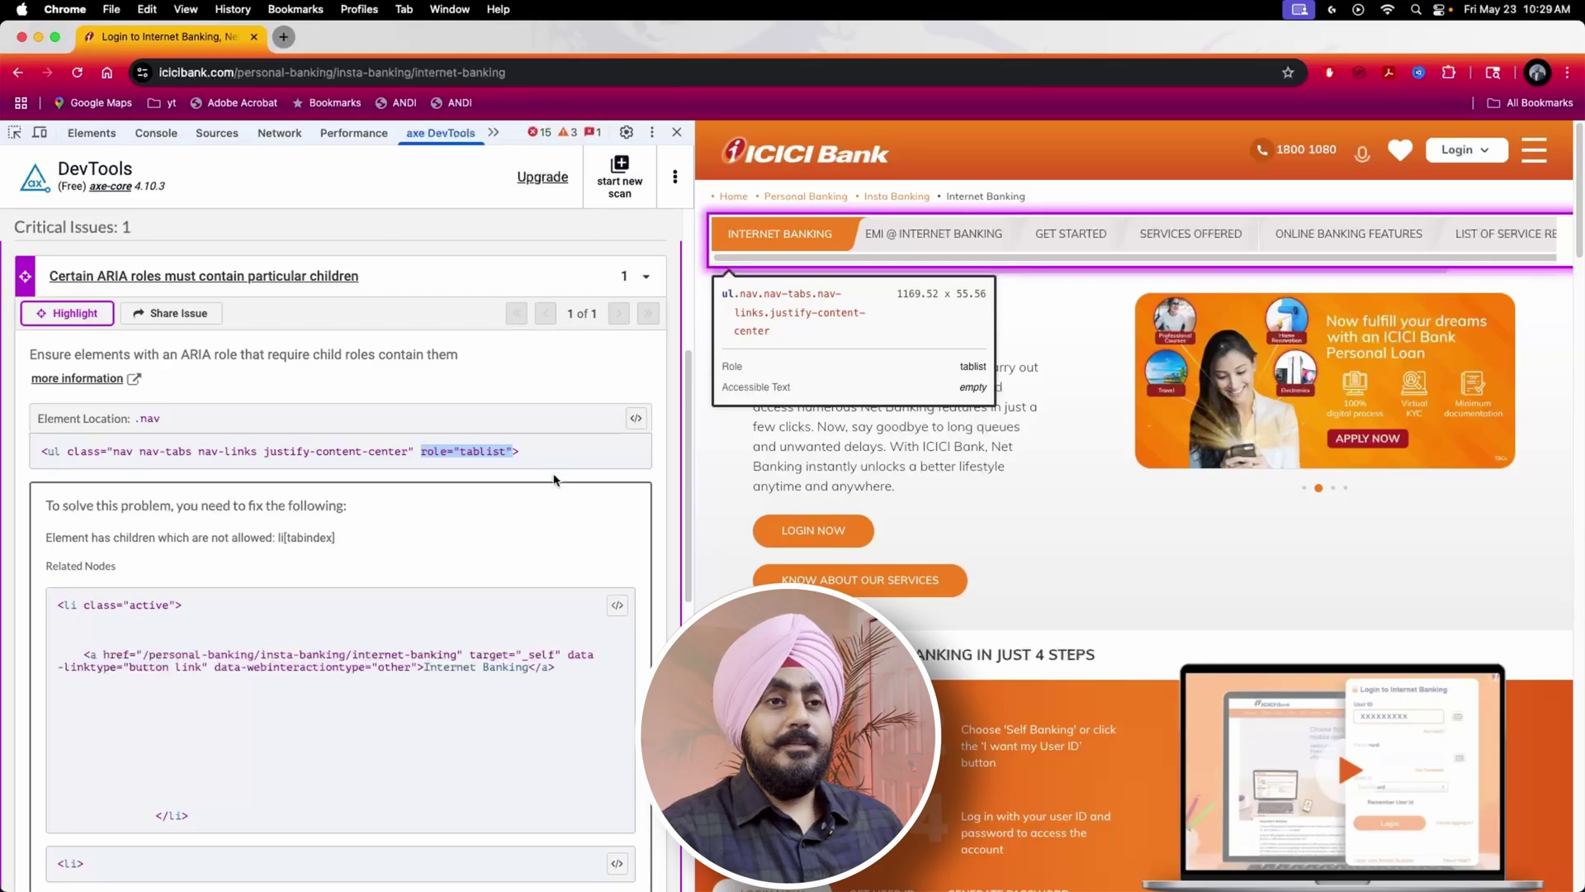
Inspect the flagged tablist element in the page's HTML and add role="tab" to each of its list items.
left_click(635, 418)
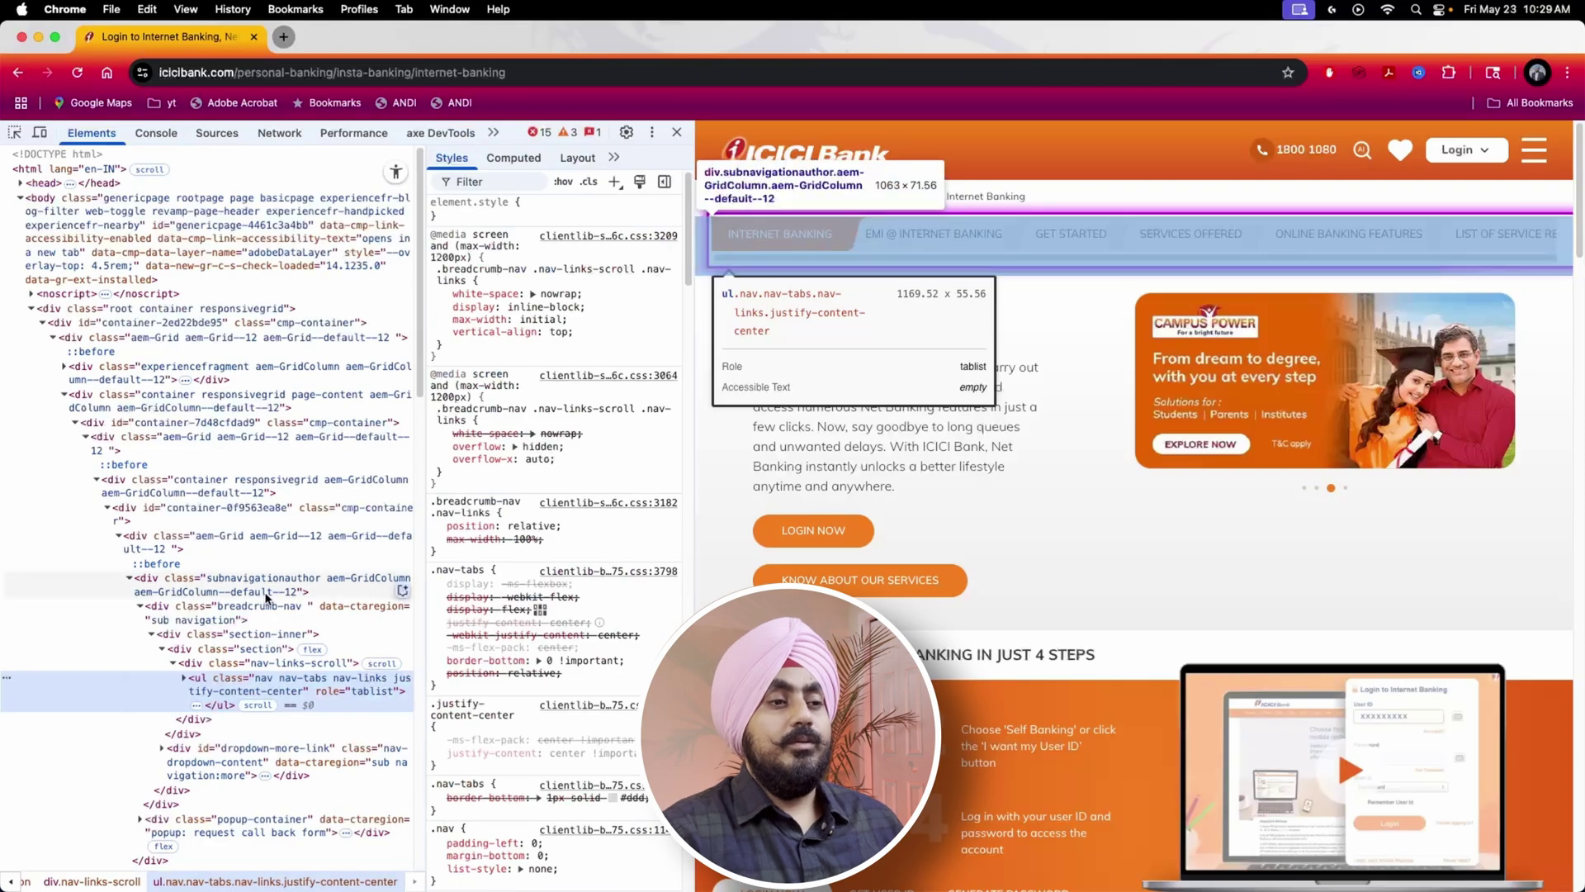
scroll(267, 599, "down", 1)
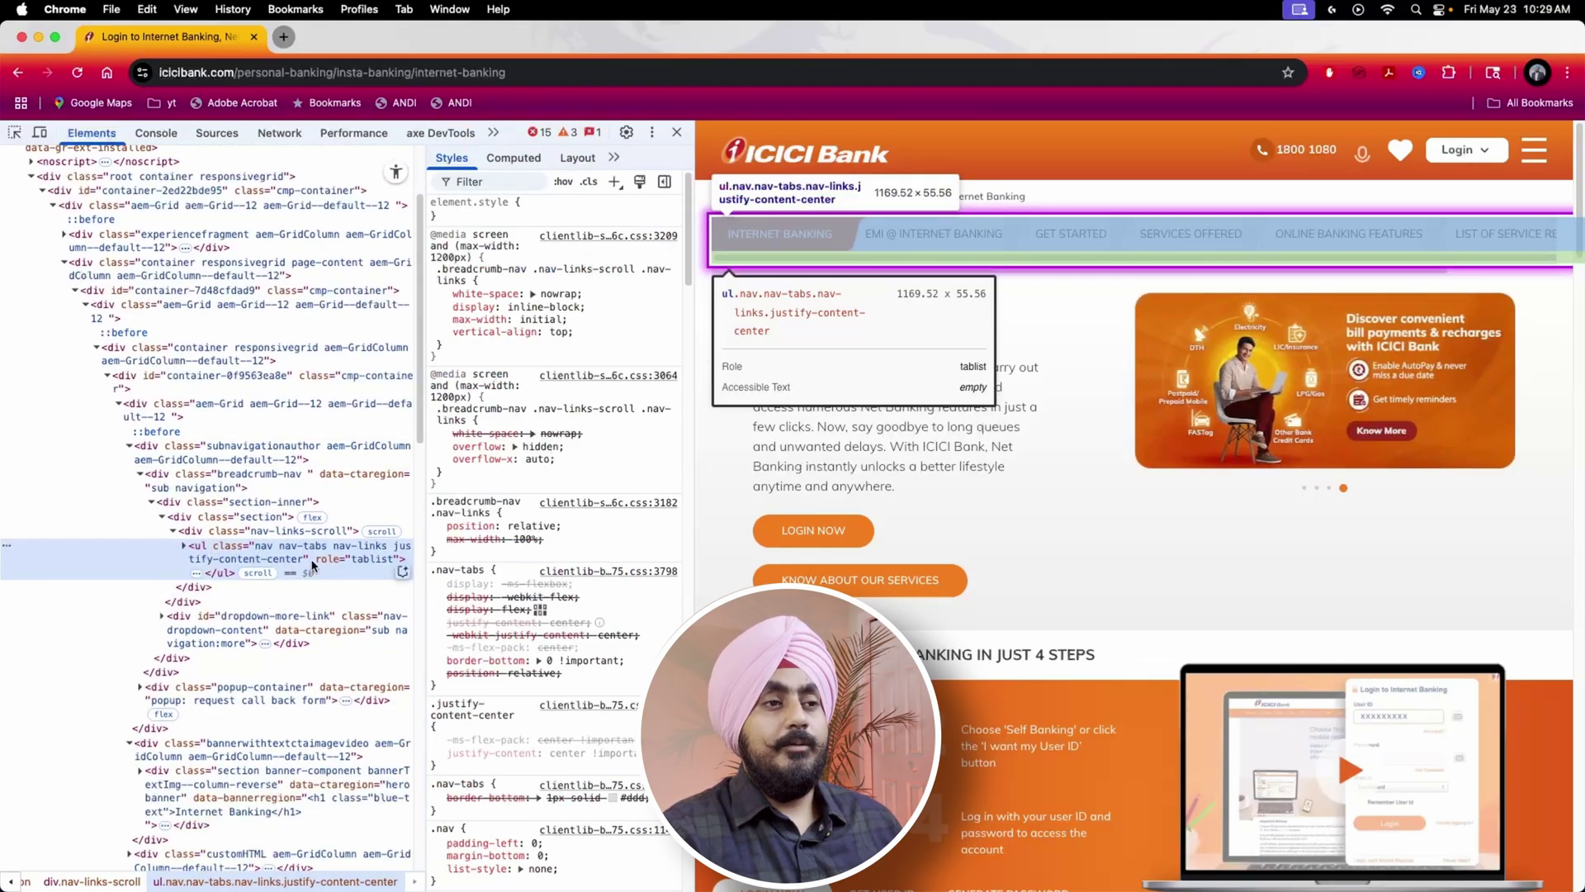
left_click(184, 546)
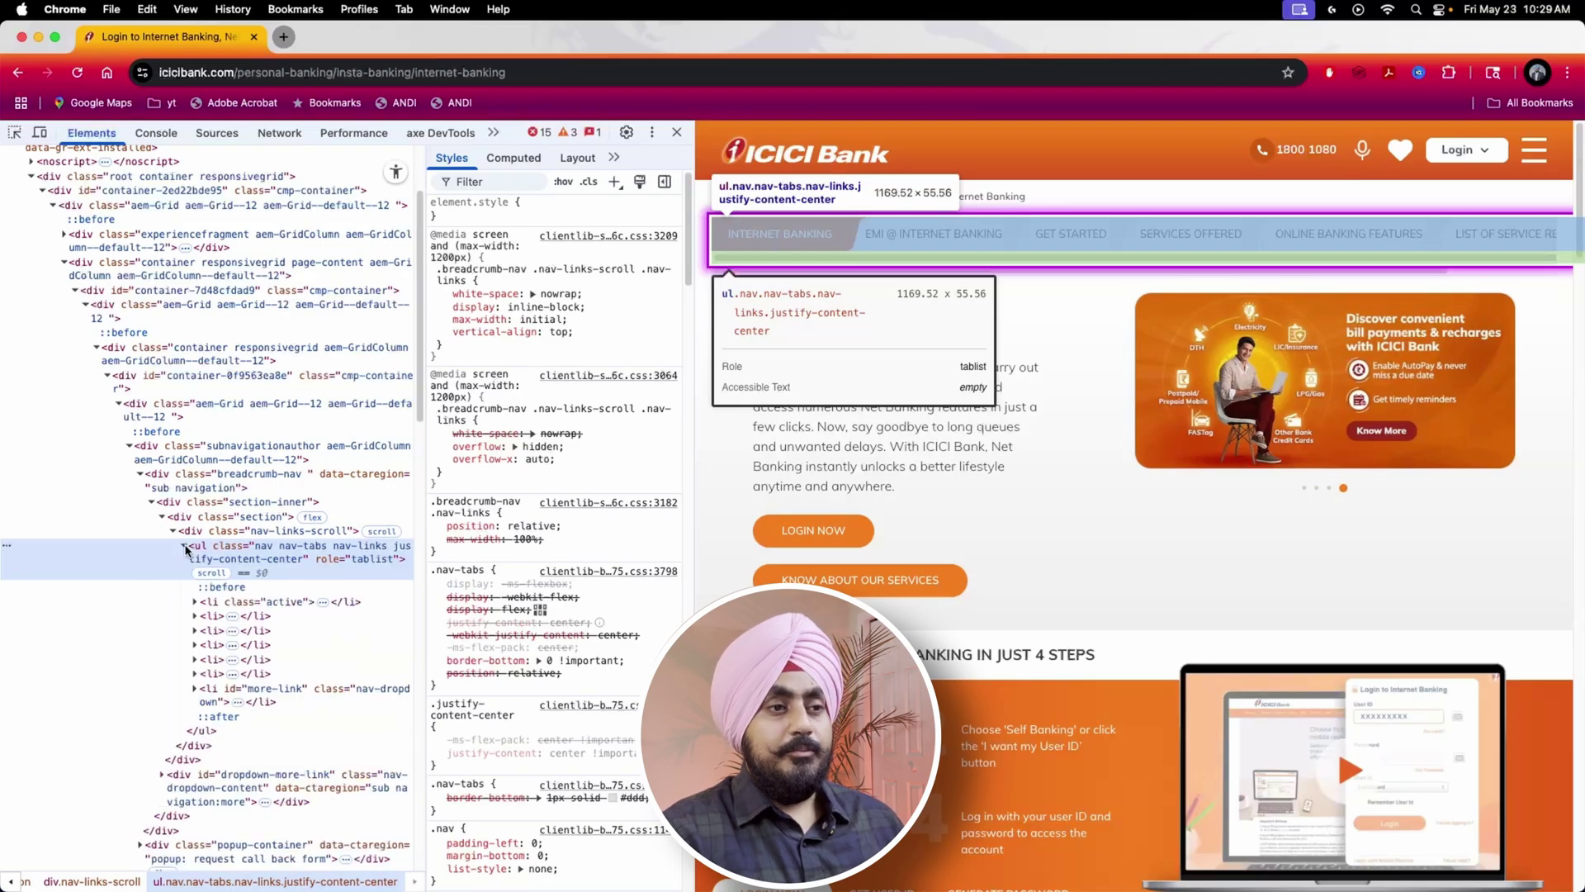
right_click(228, 603)
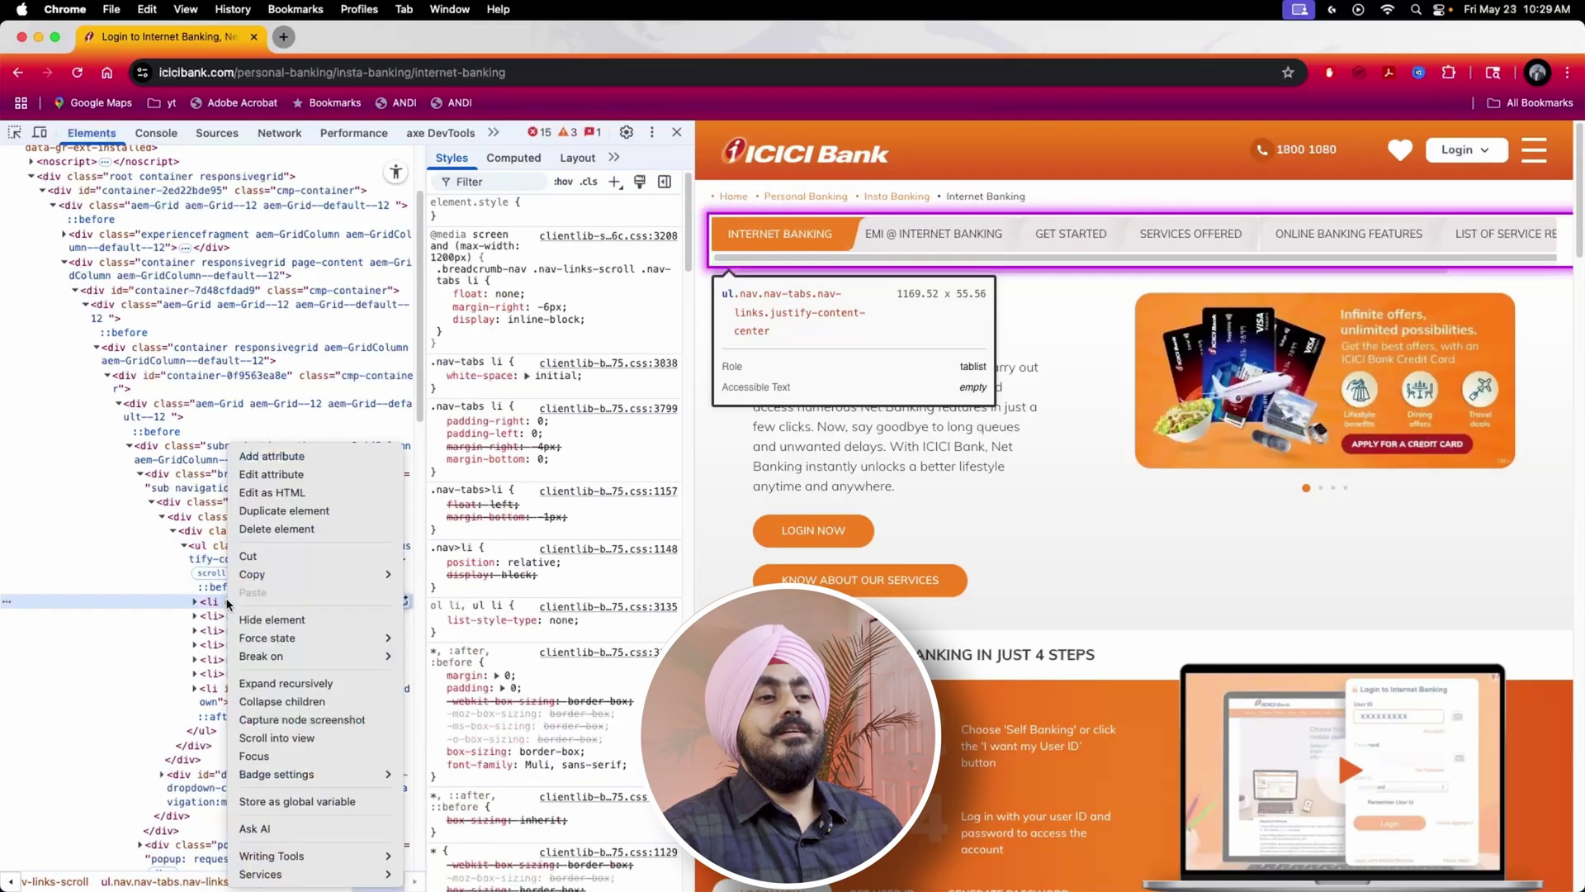
left_click(291, 493)
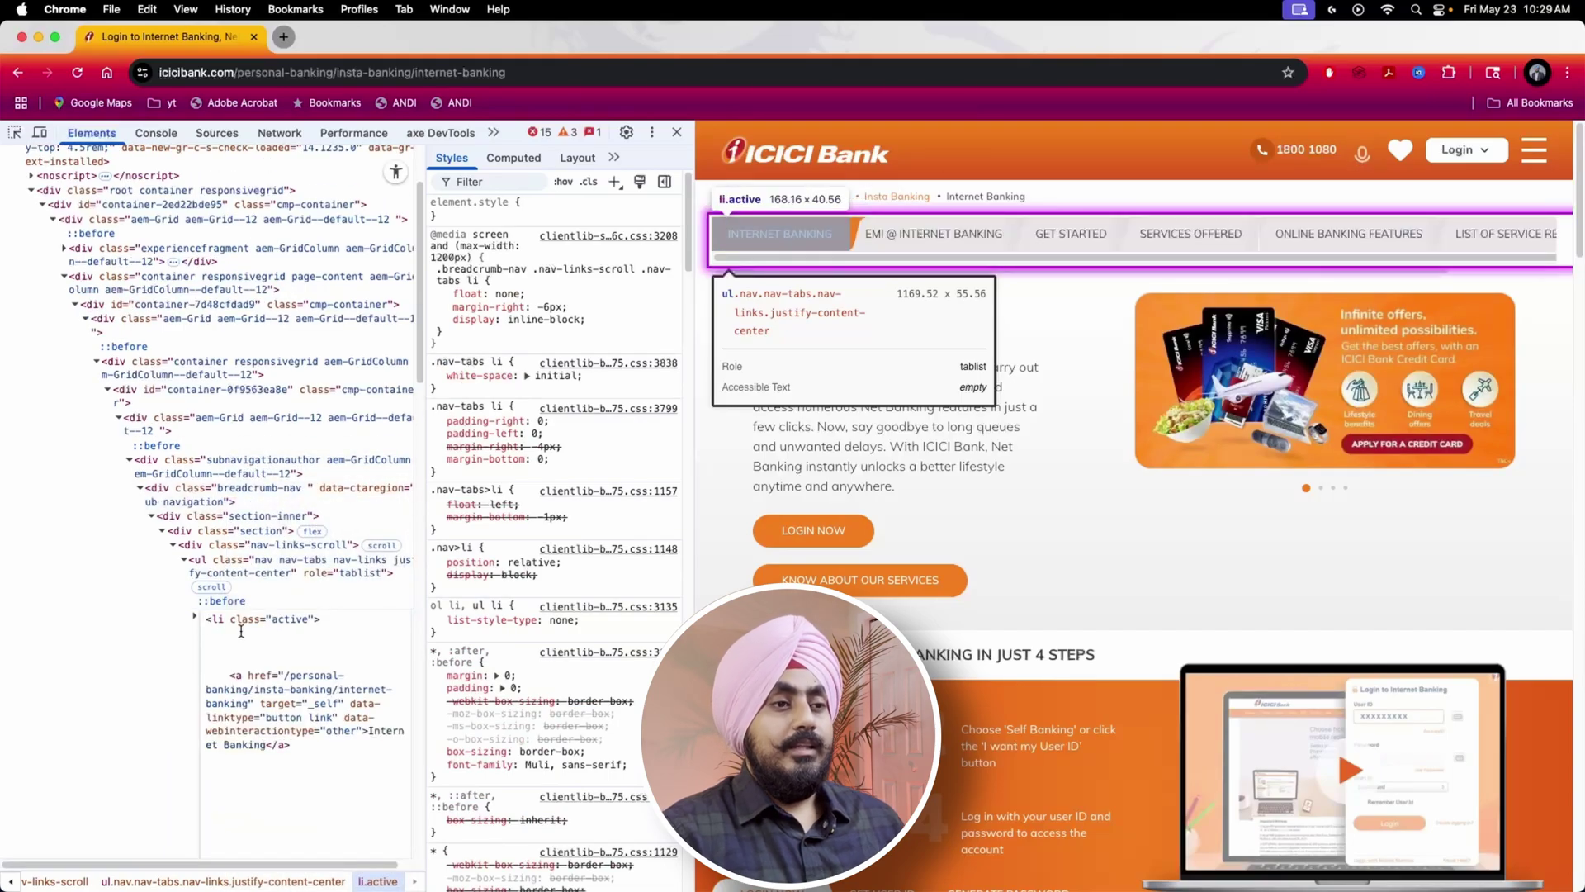
type("role")
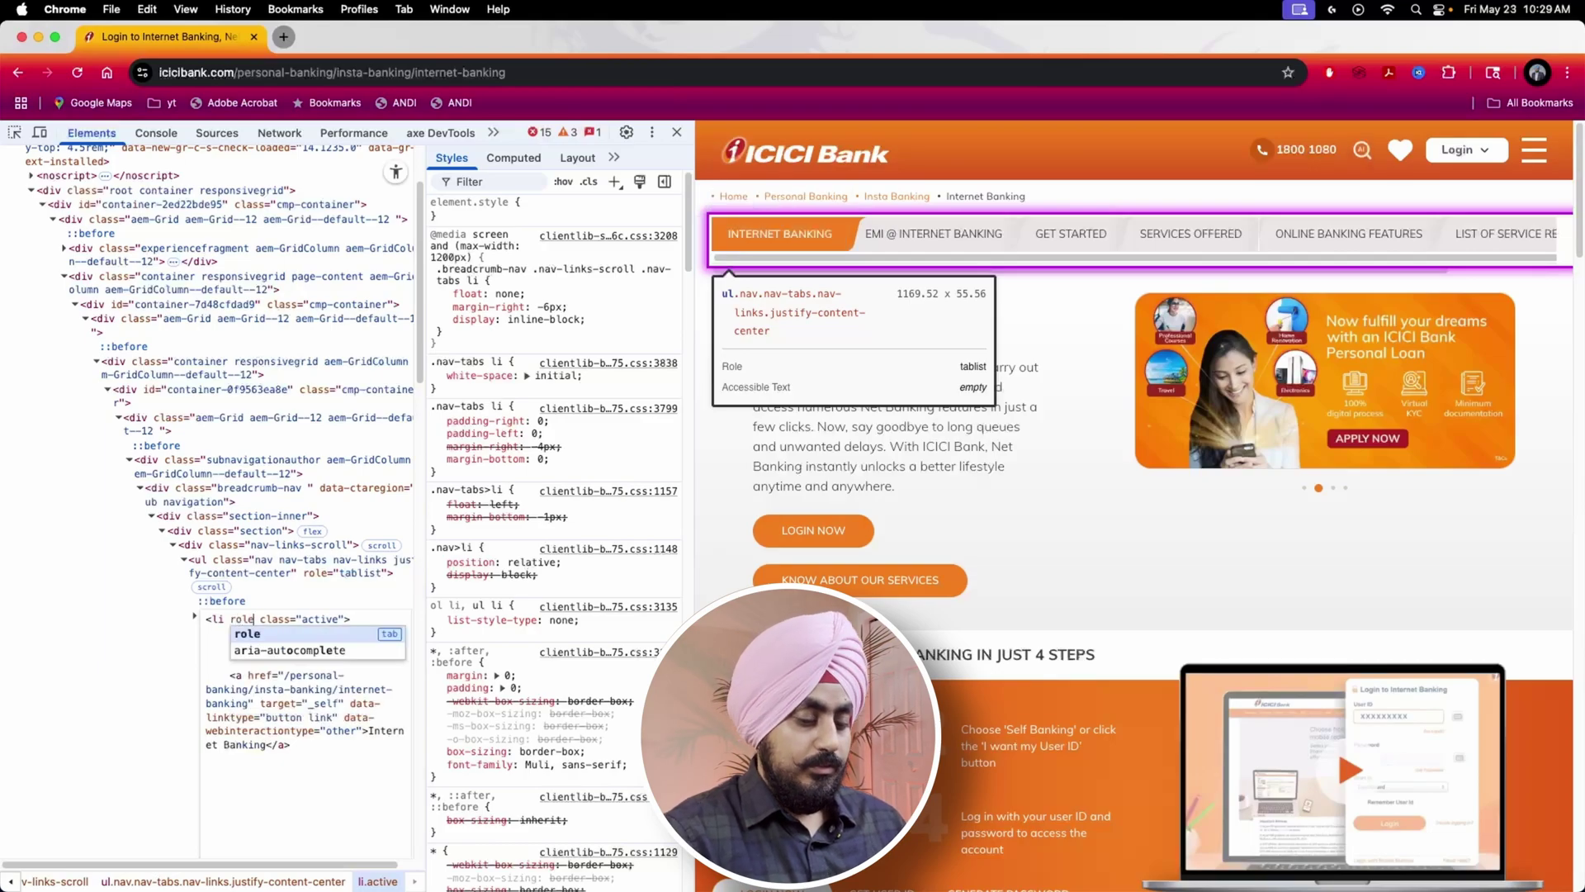
key("Tab")
type("tab")
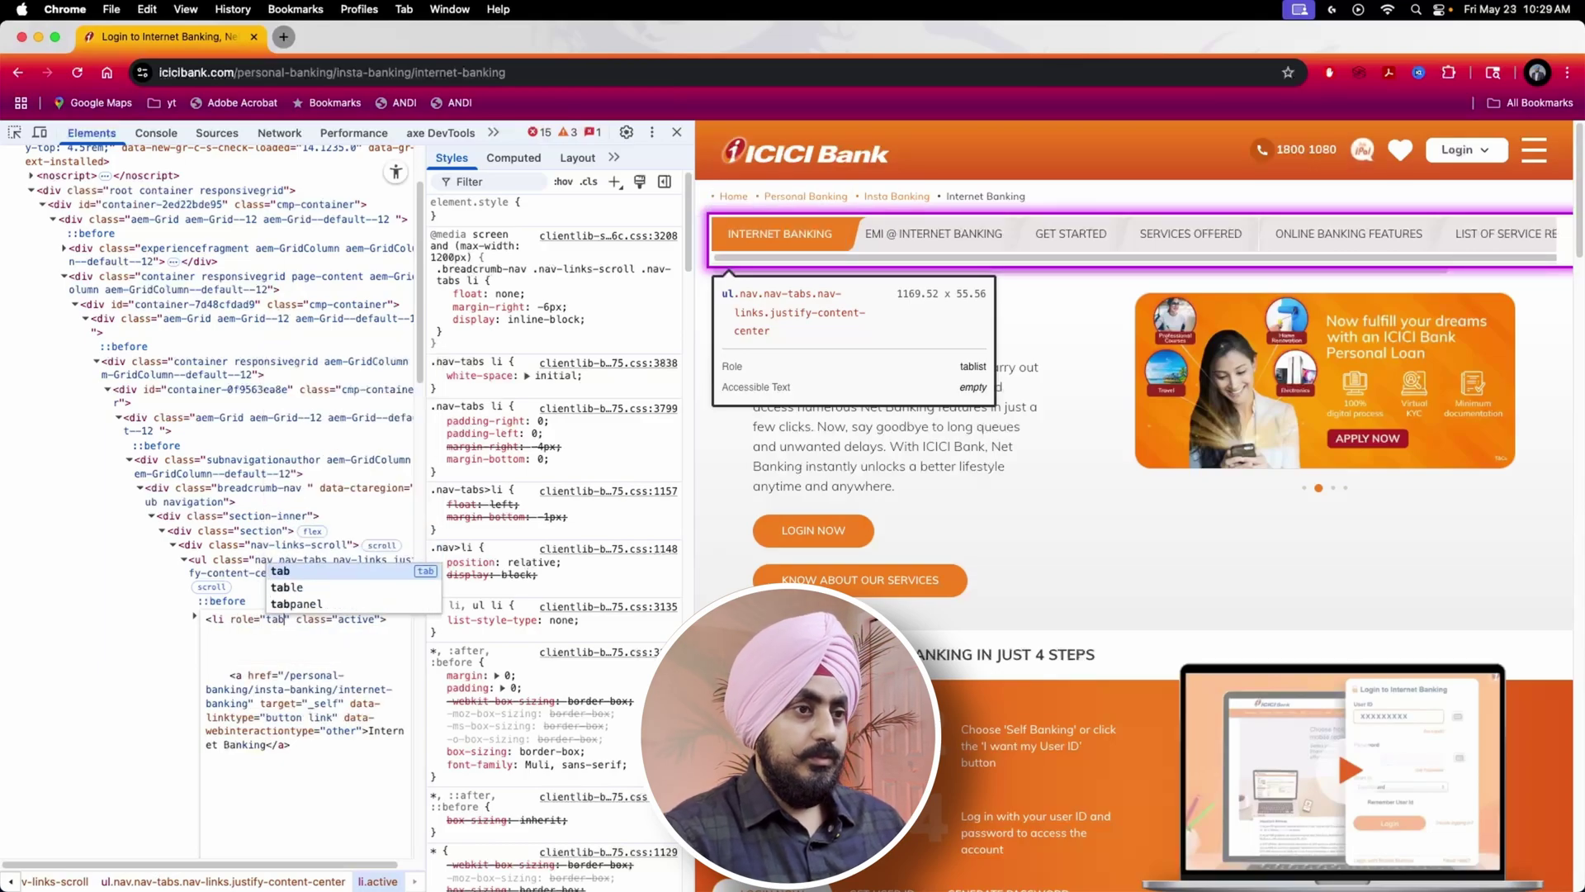
left_click(232, 573)
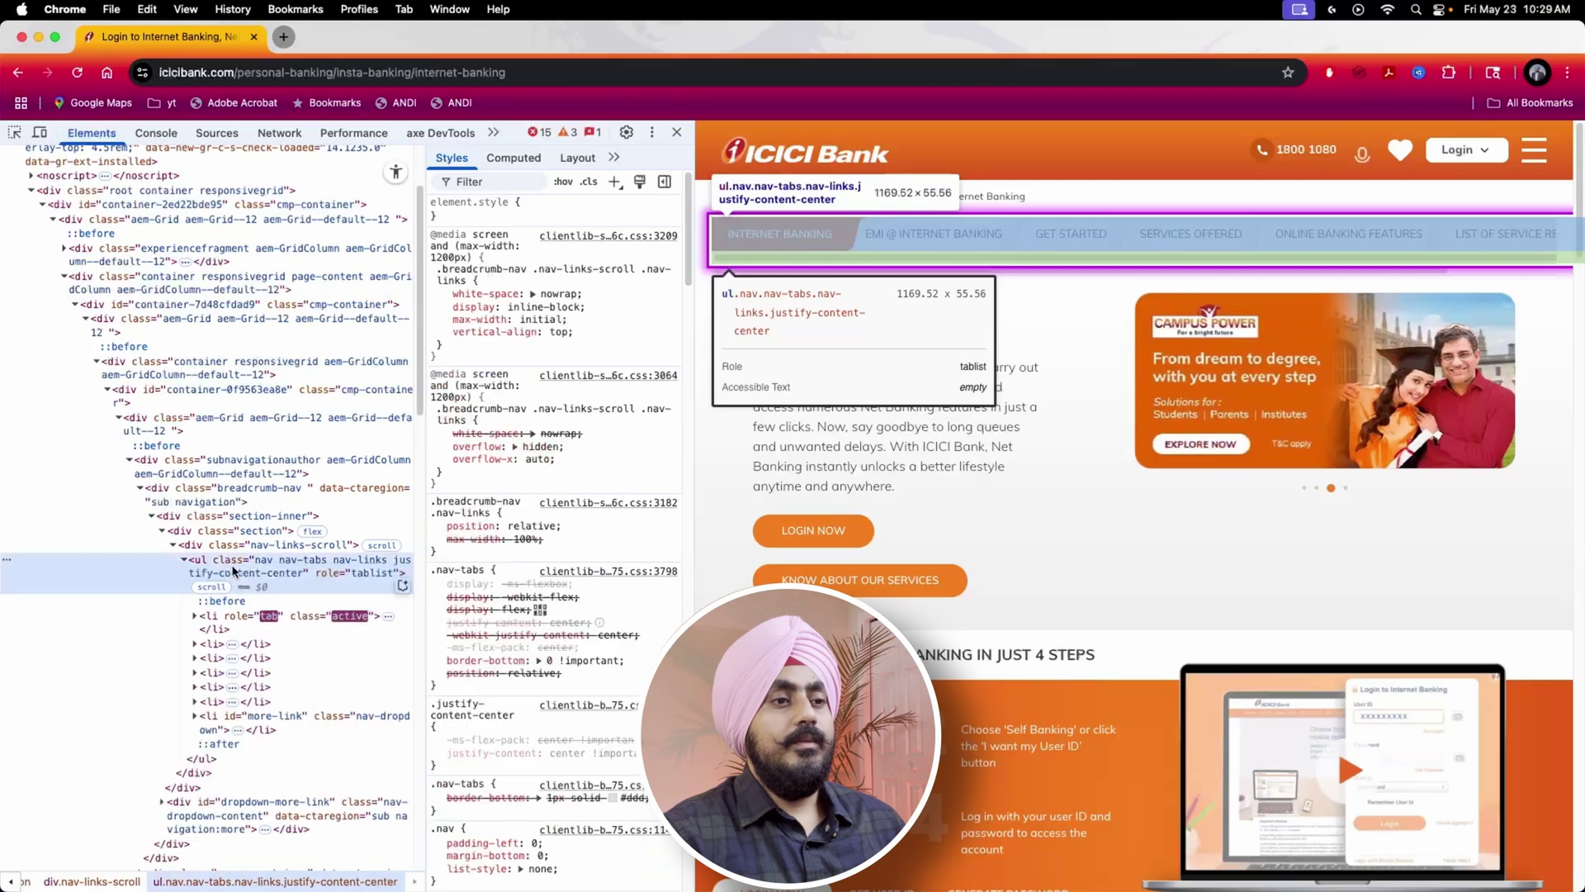
right_click(213, 646)
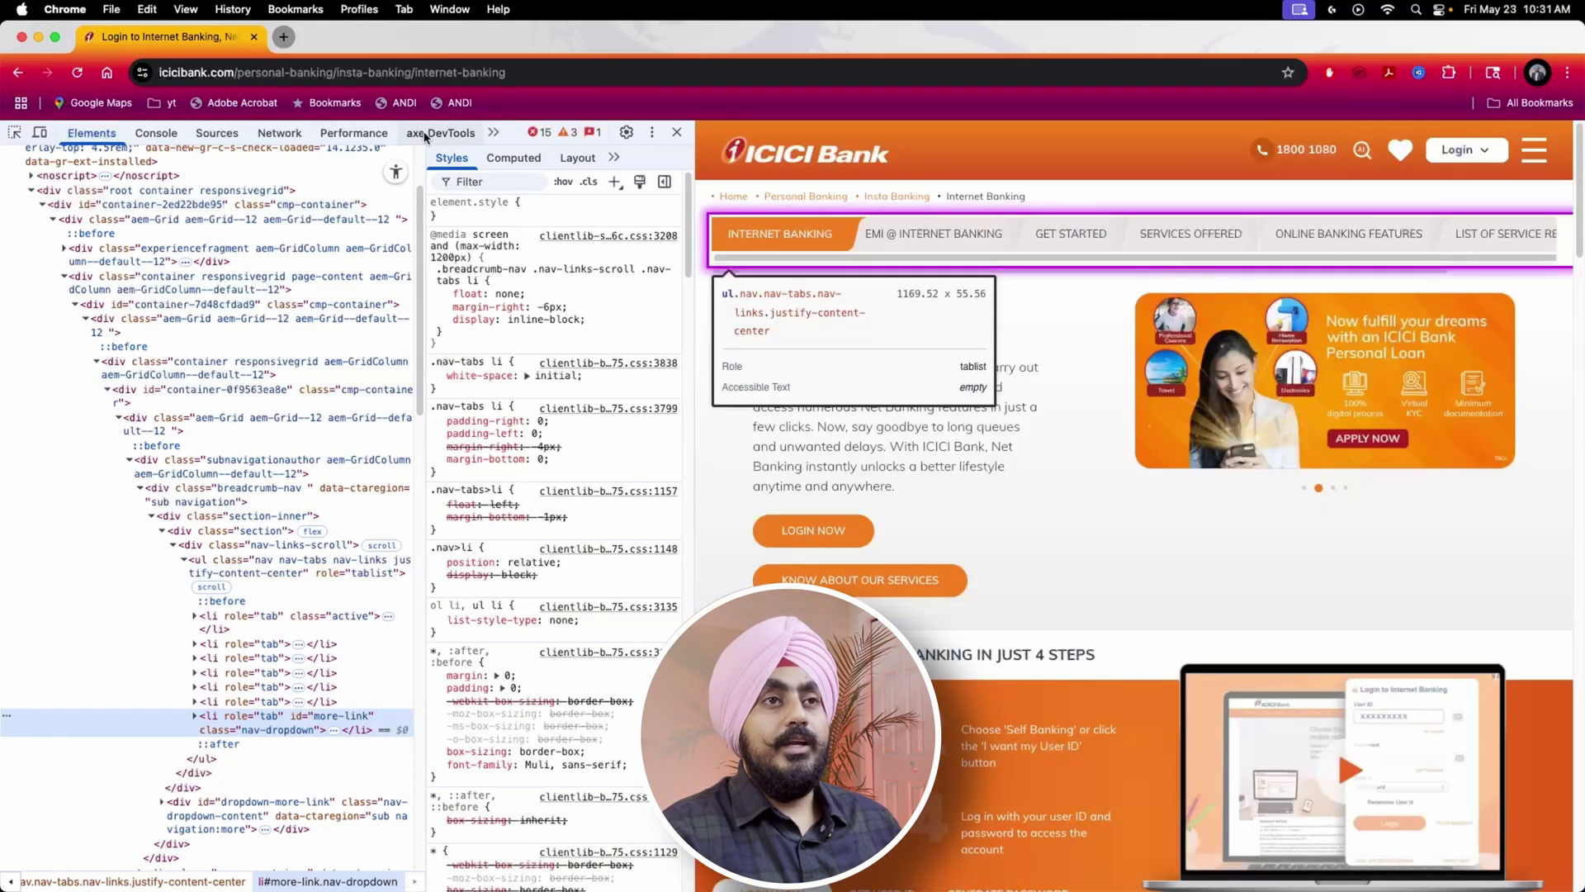
Re-run the axe DevTools automatic scan on the edited page, replacing the current results.
left_click(426, 135)
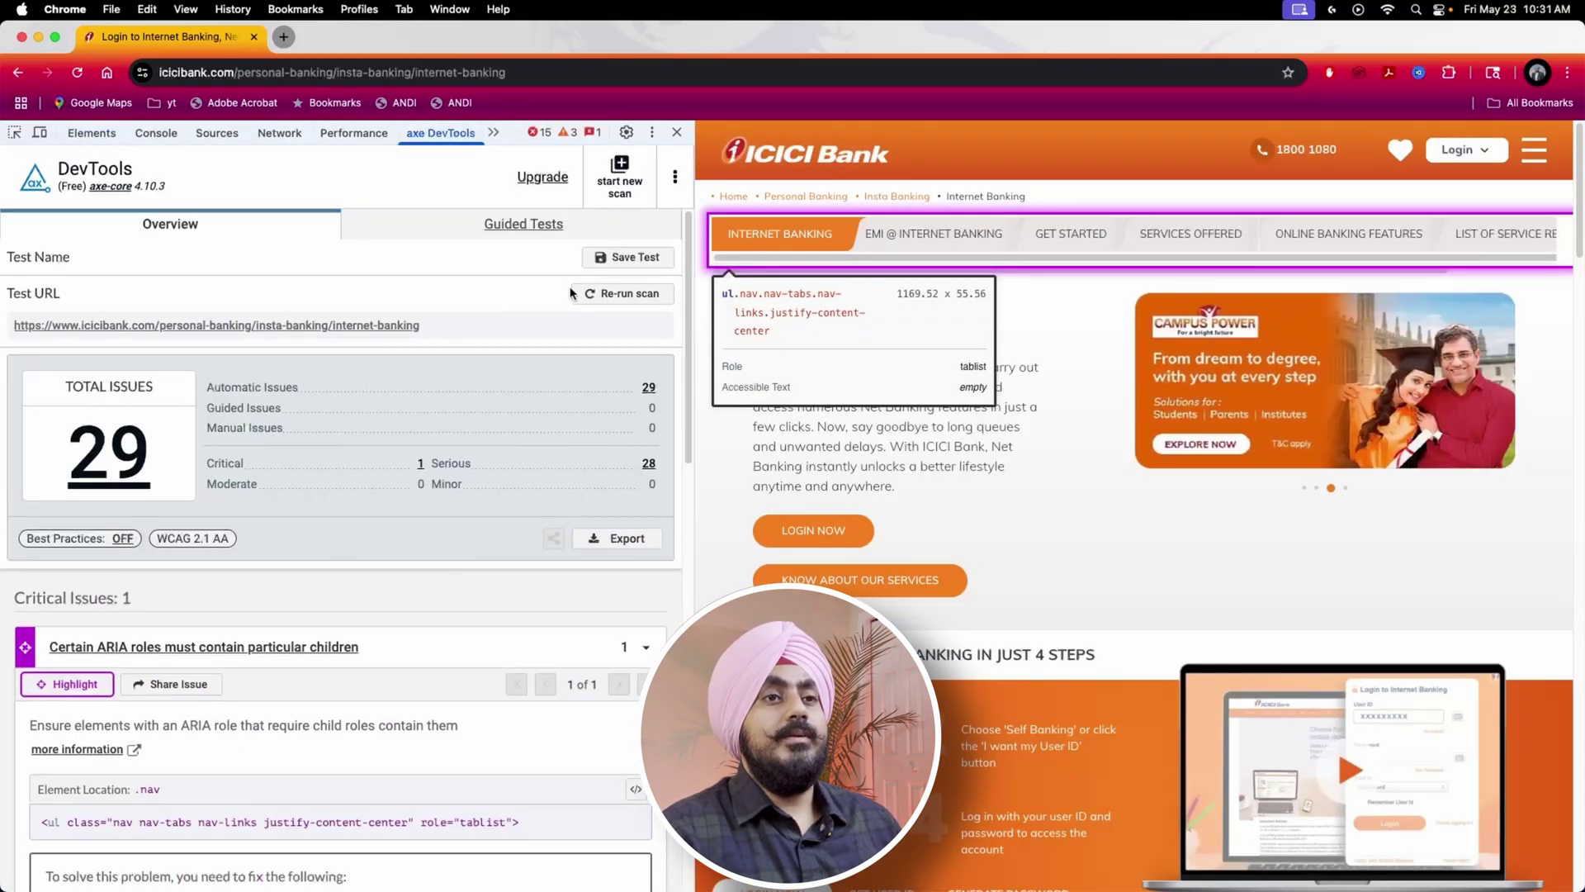
left_click(596, 295)
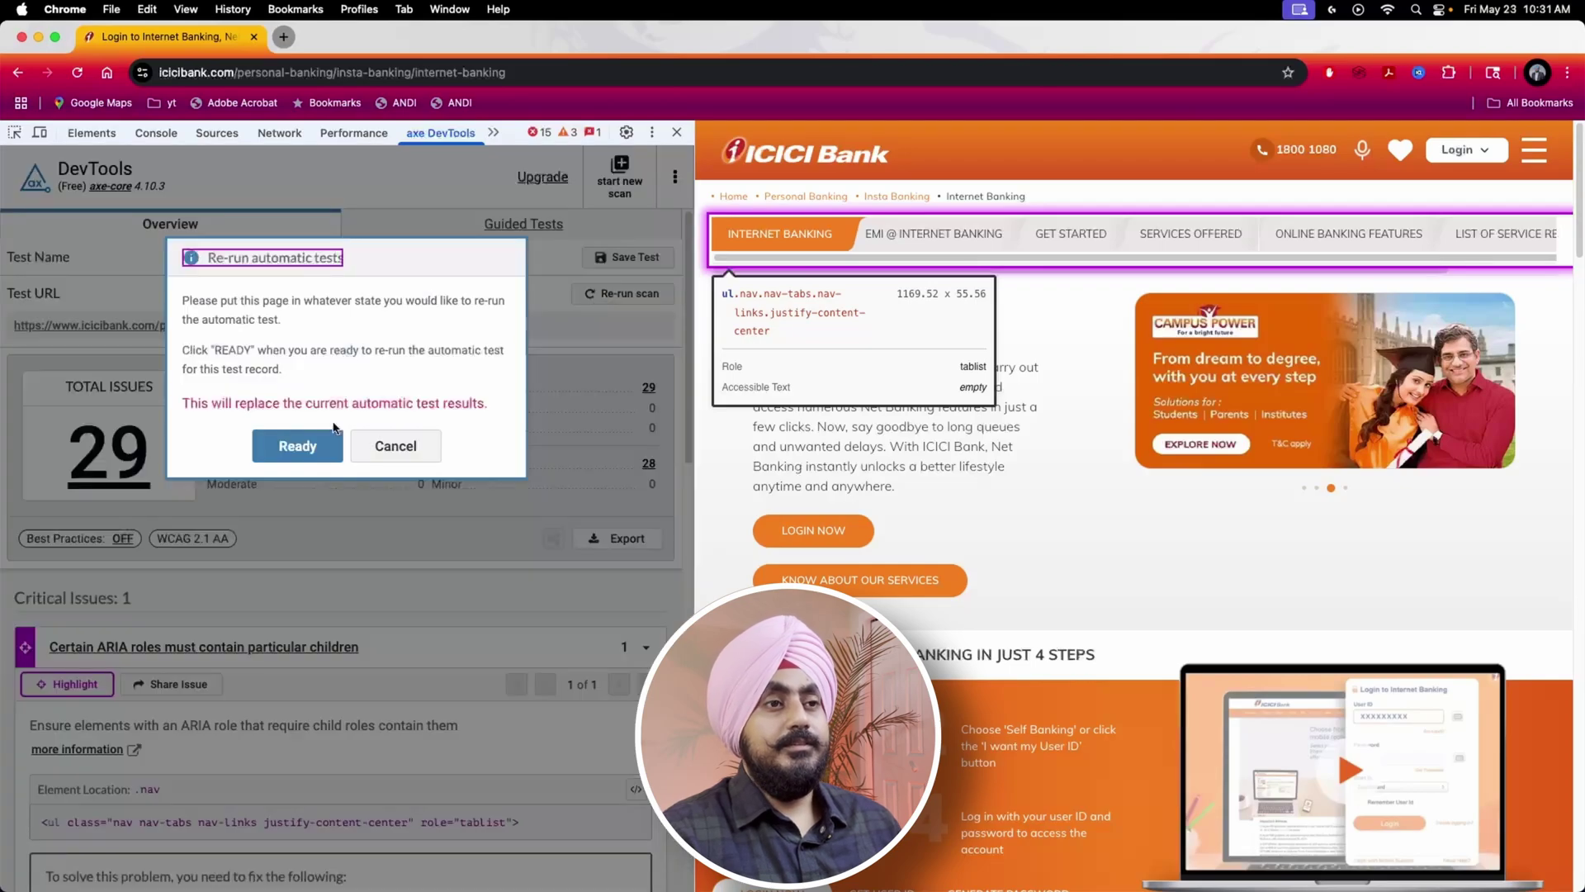
left_click(313, 455)
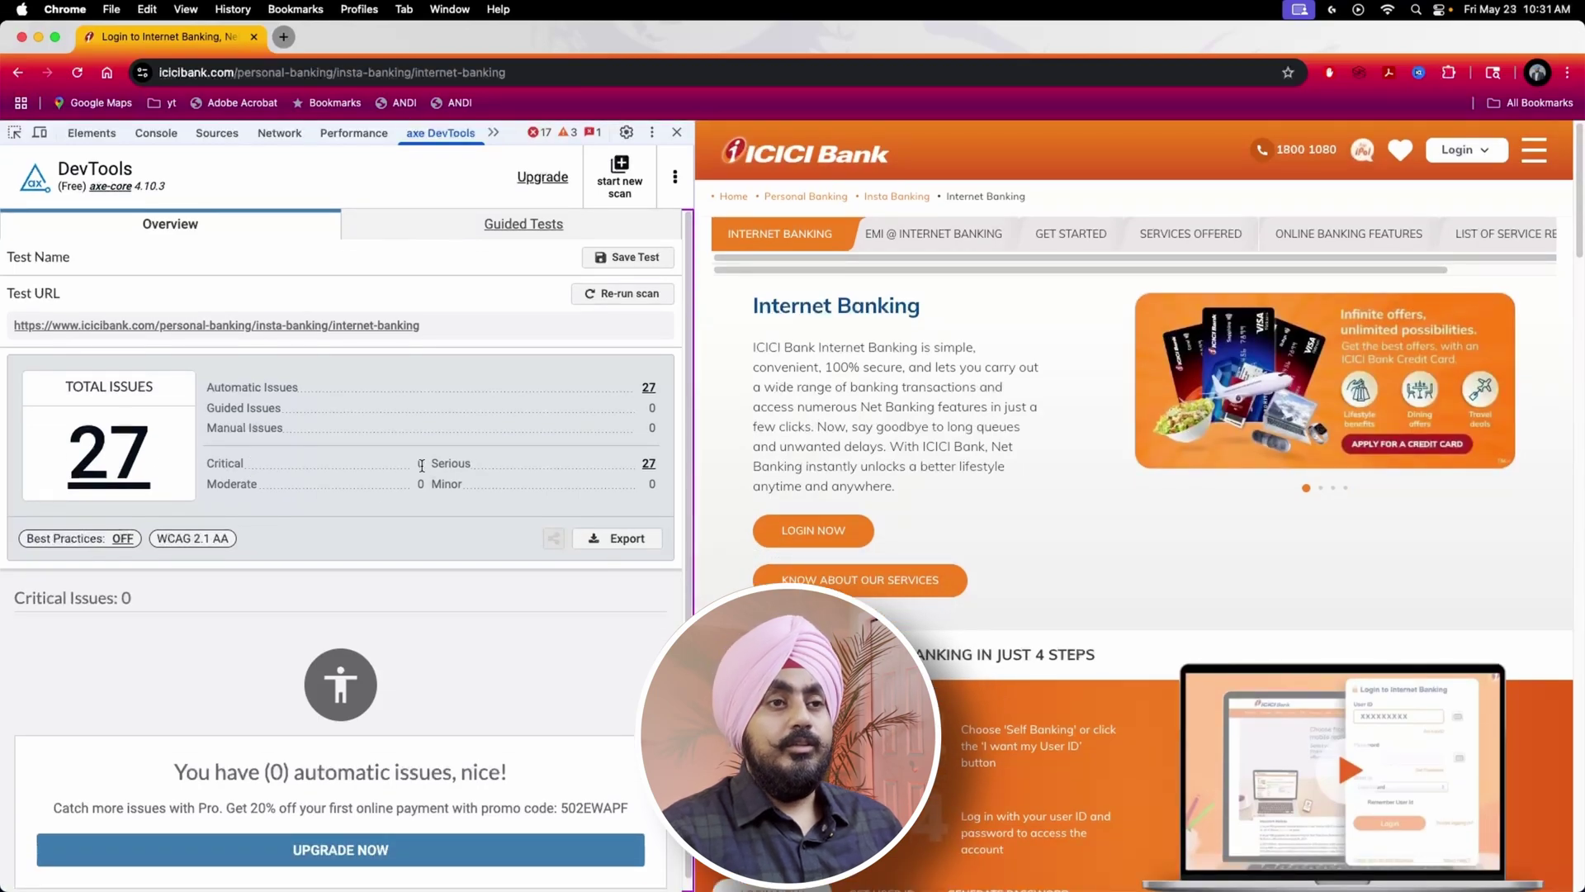
Filter to serious issues, highlight the first element under "Elements must meet minimum color contrast ratio thresholds", and review its contrast details.
left_click(643, 466)
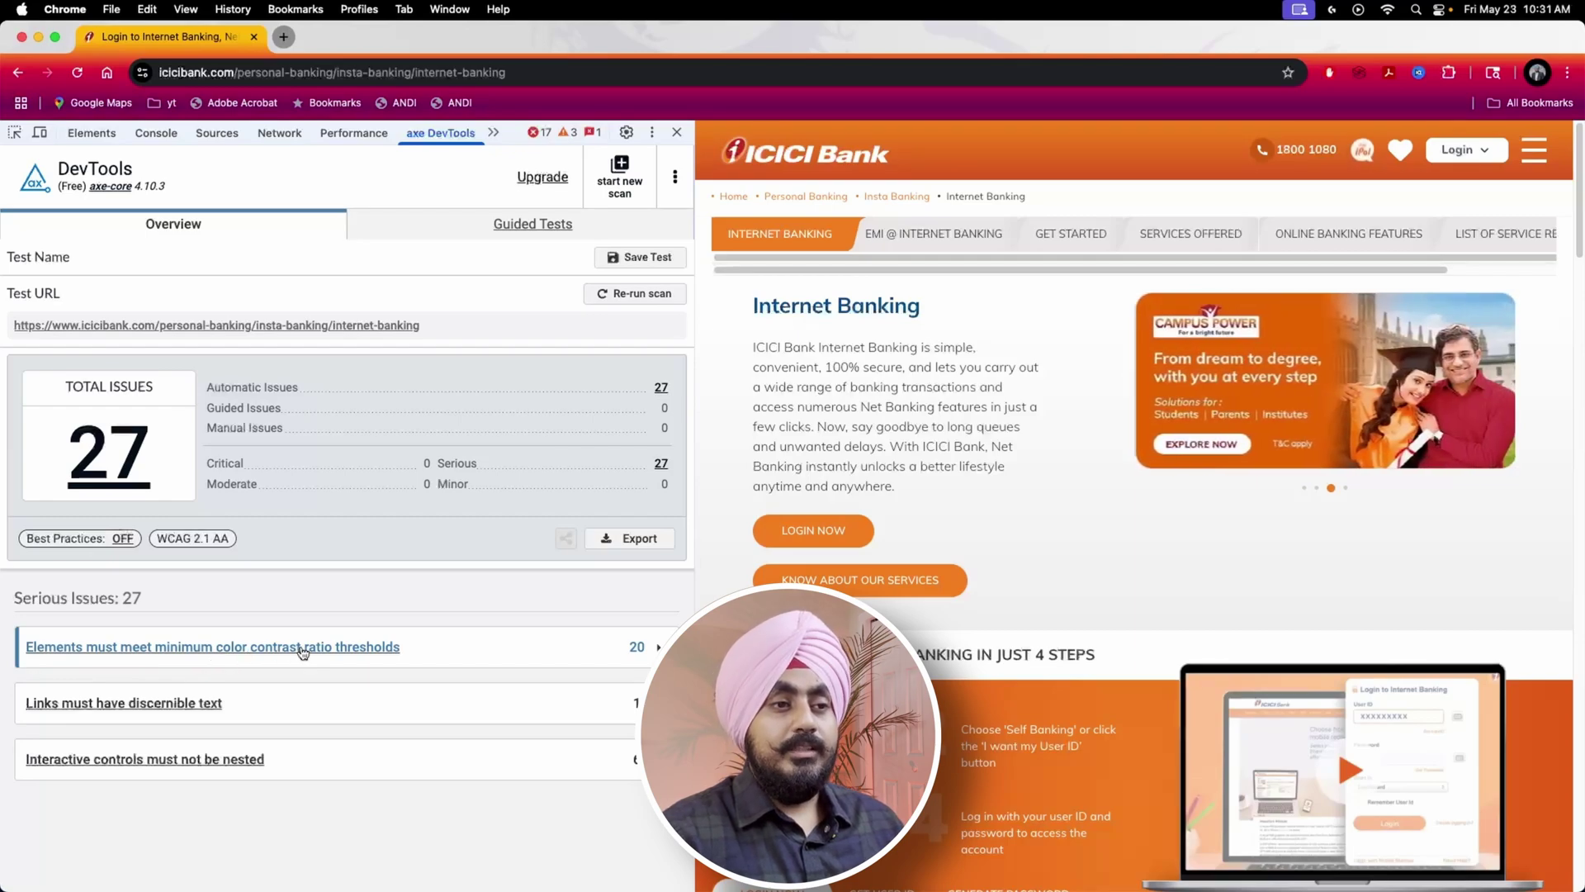
left_click(435, 648)
scroll(435, 654, "down", 1)
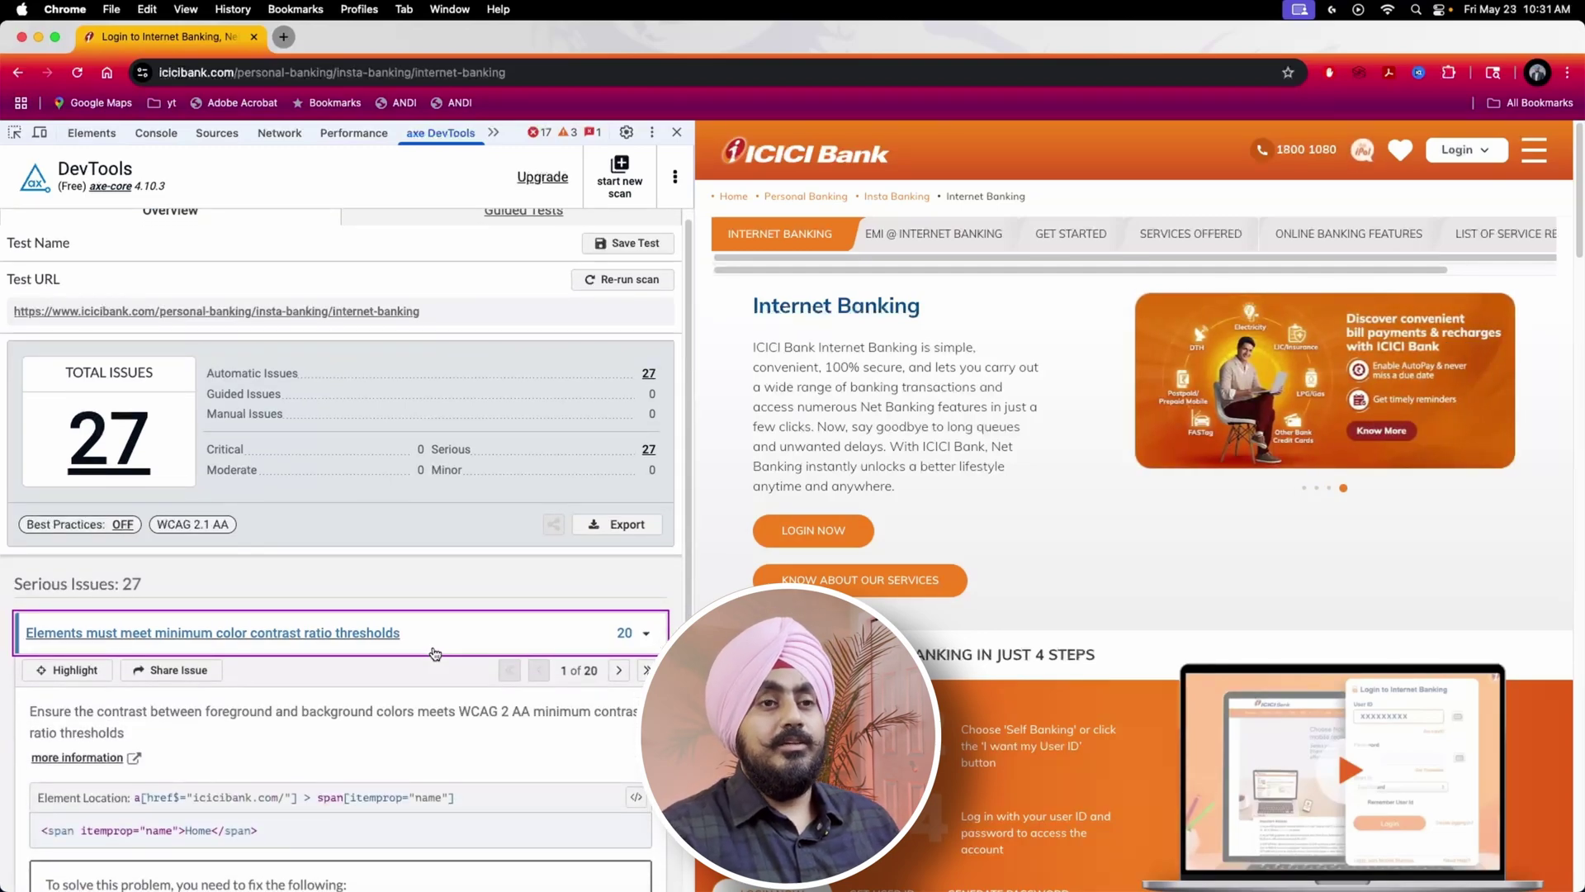
scroll(435, 654, "down", 1)
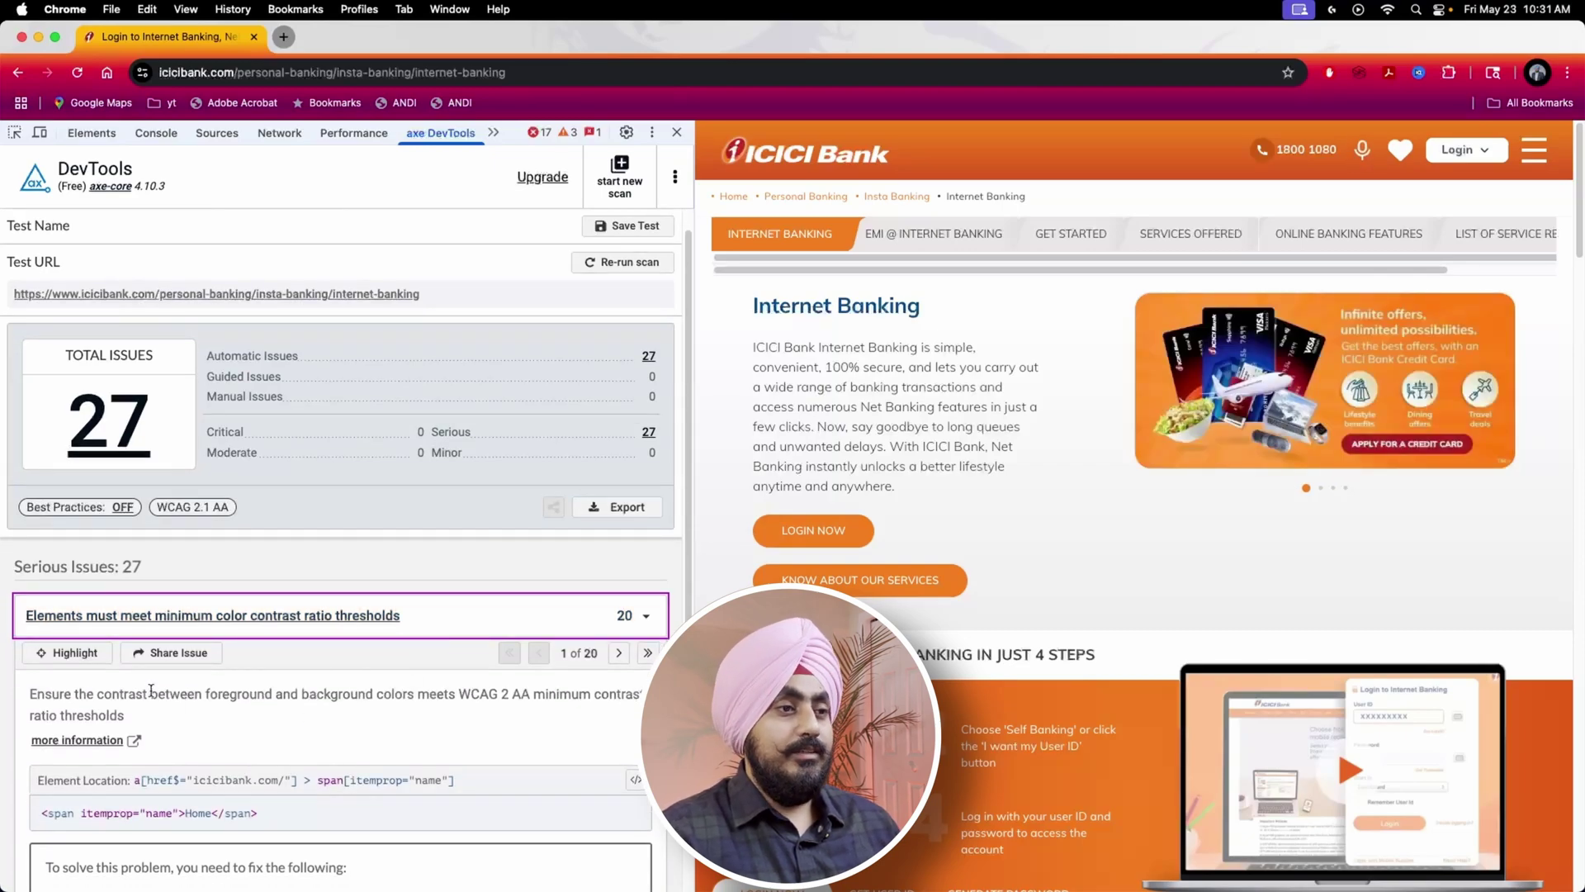
left_click(76, 653)
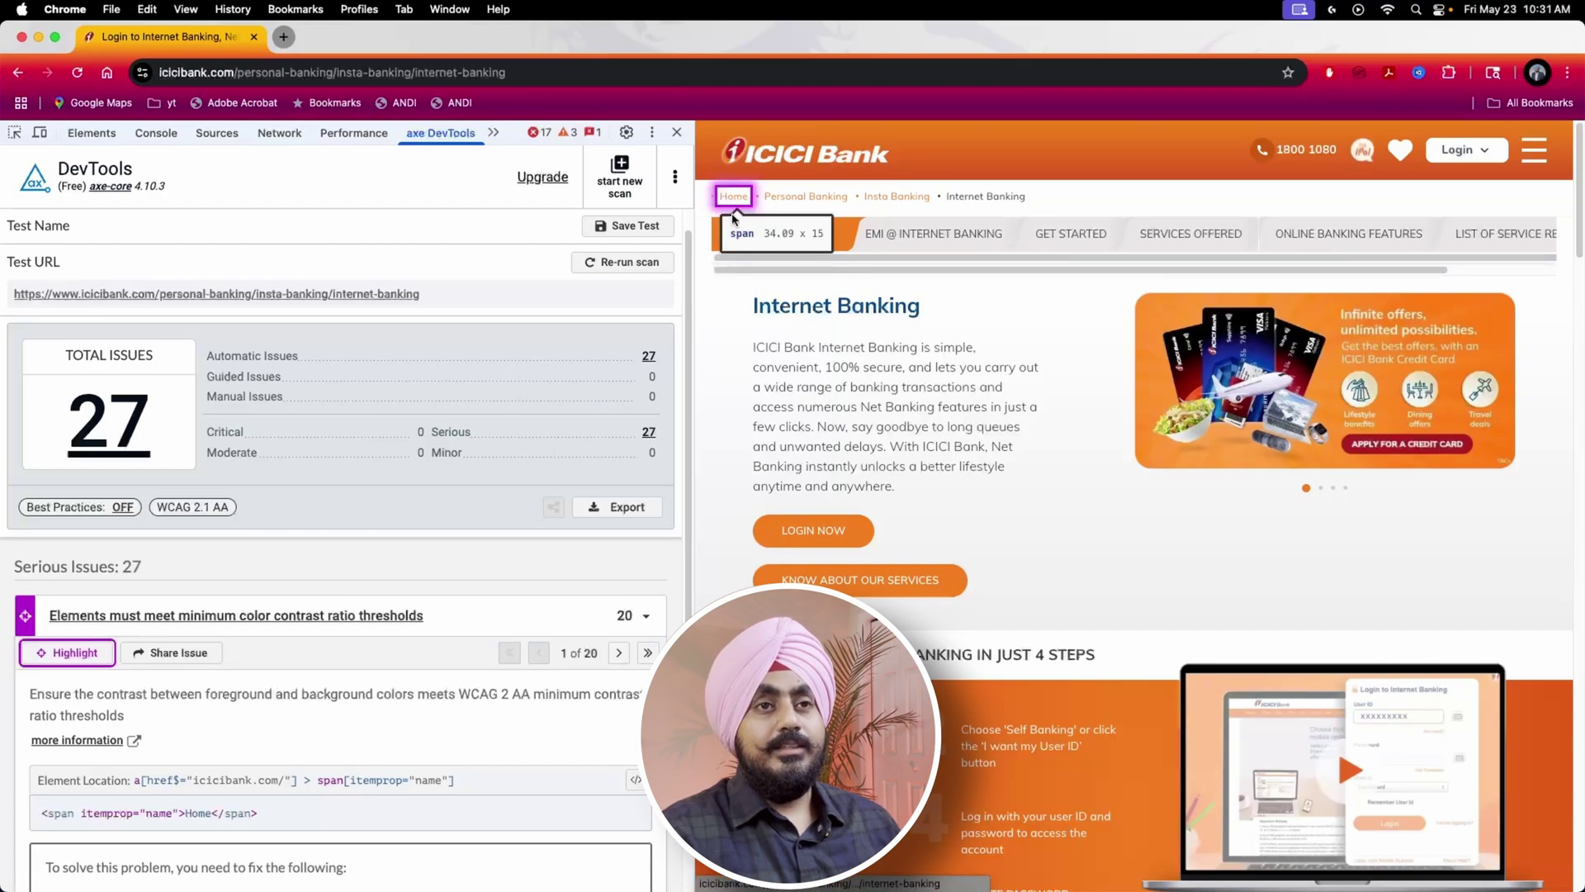
scroll(388, 745, "down", 5)
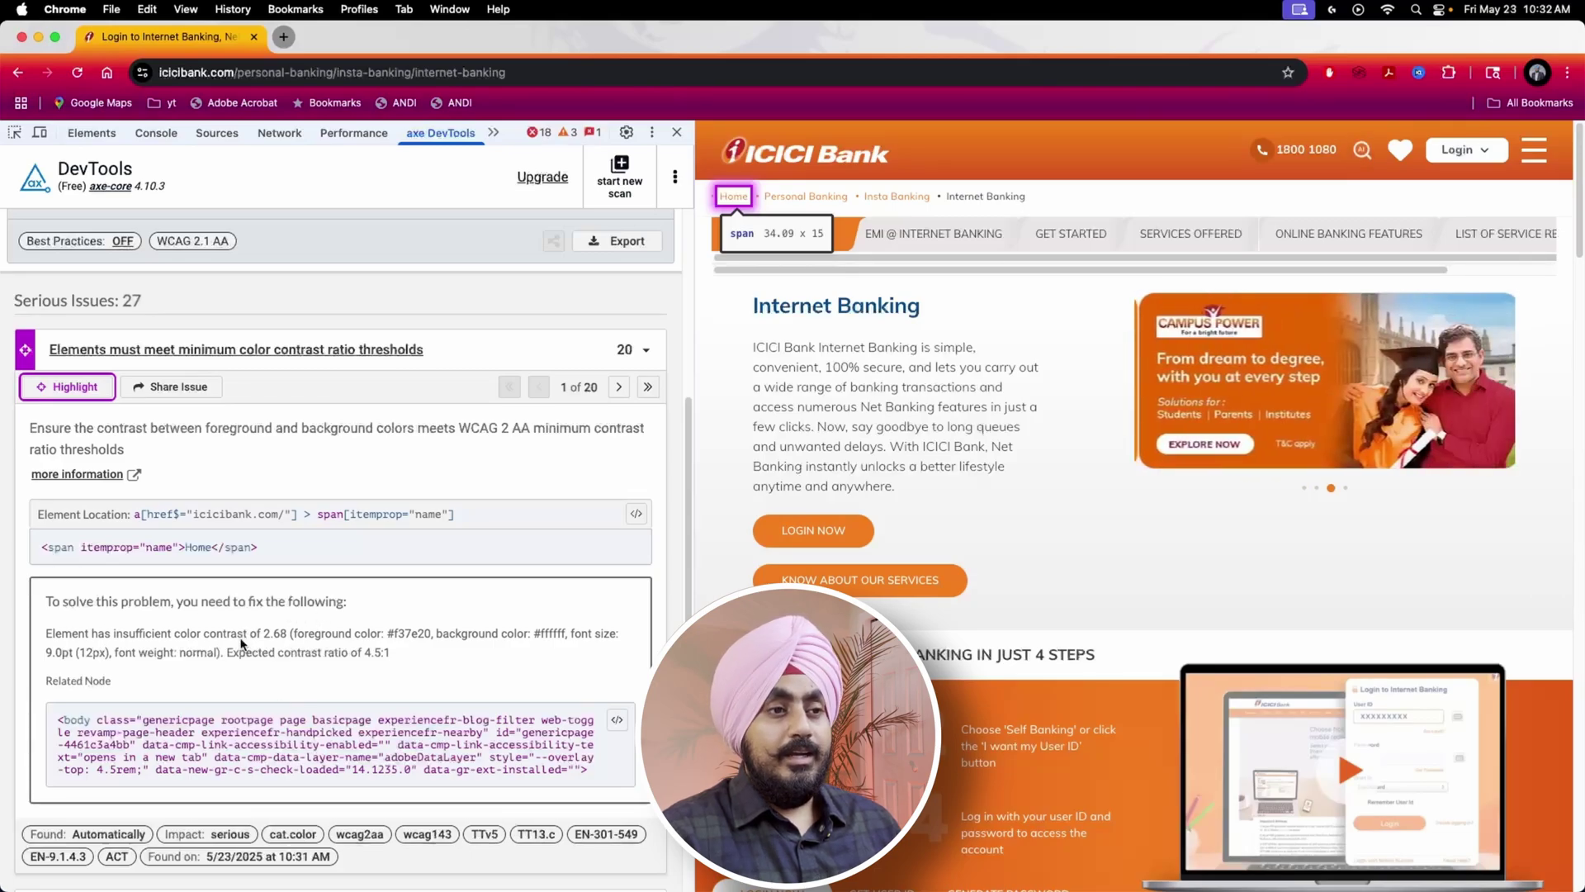
left_click_drag(264, 633, 288, 633)
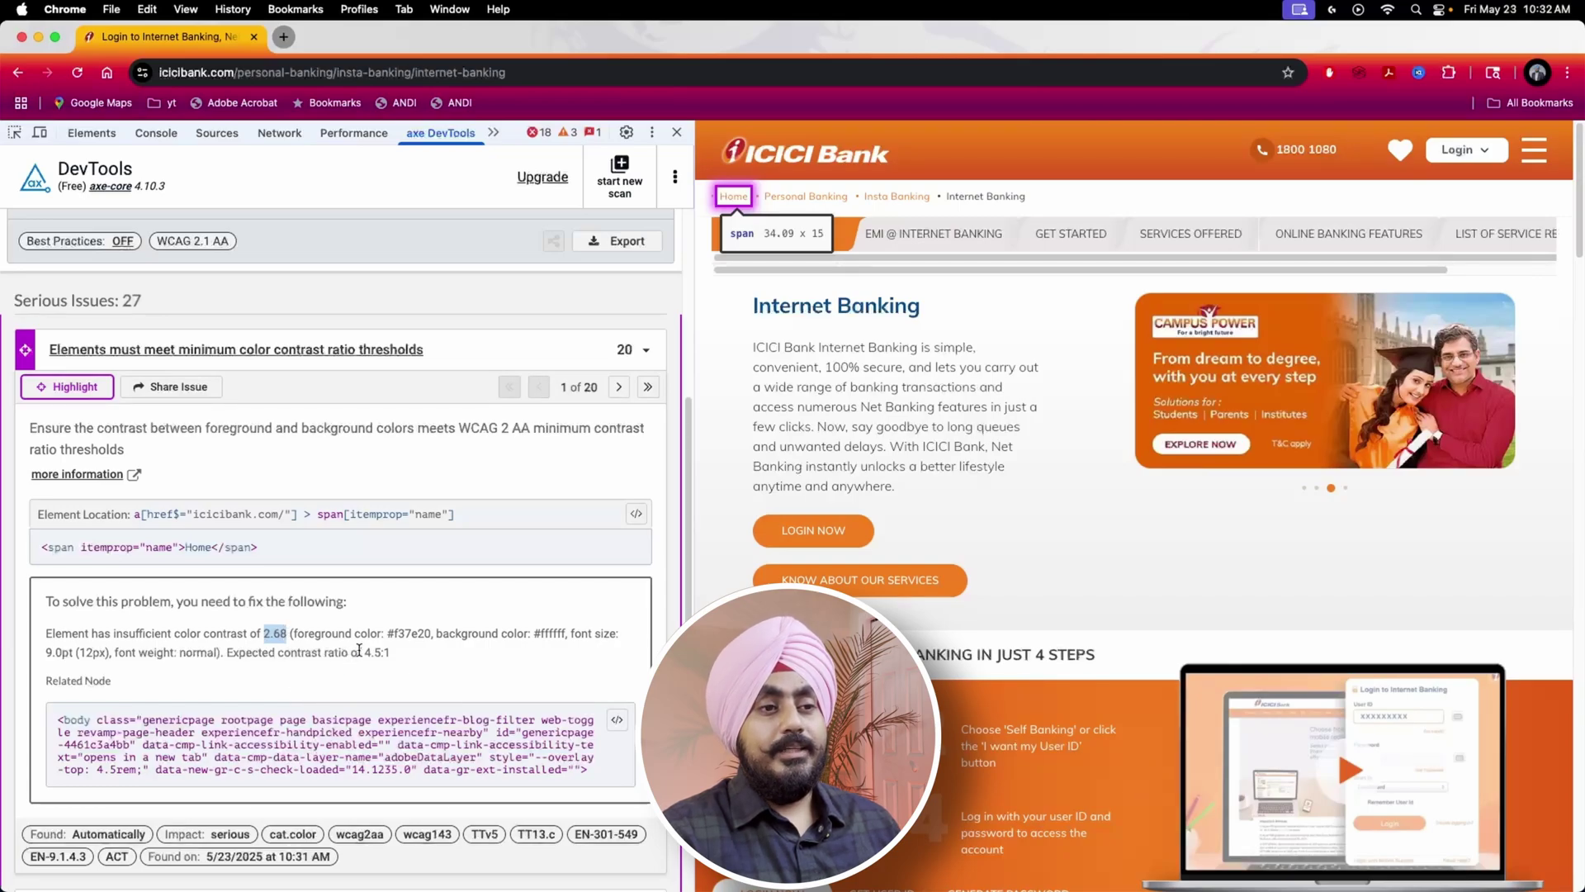
Review the color contrast issue's expected ratio, step through its flagged elements to the ninth, and close the issue with highlighting off.
left_click_drag(364, 652, 389, 652)
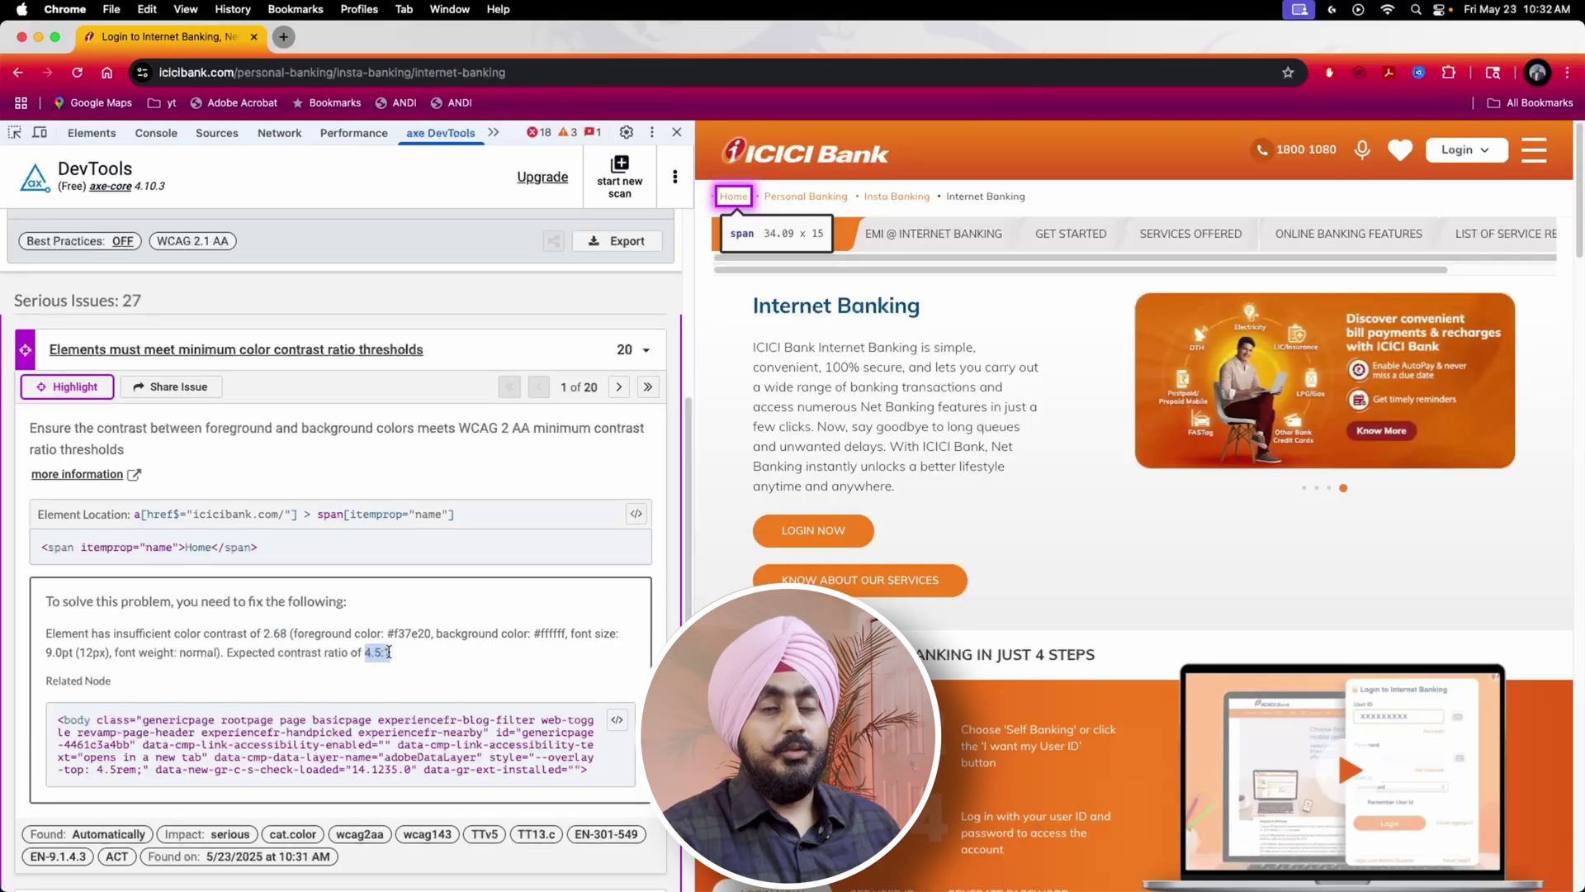
scroll(404, 669, "up", 1)
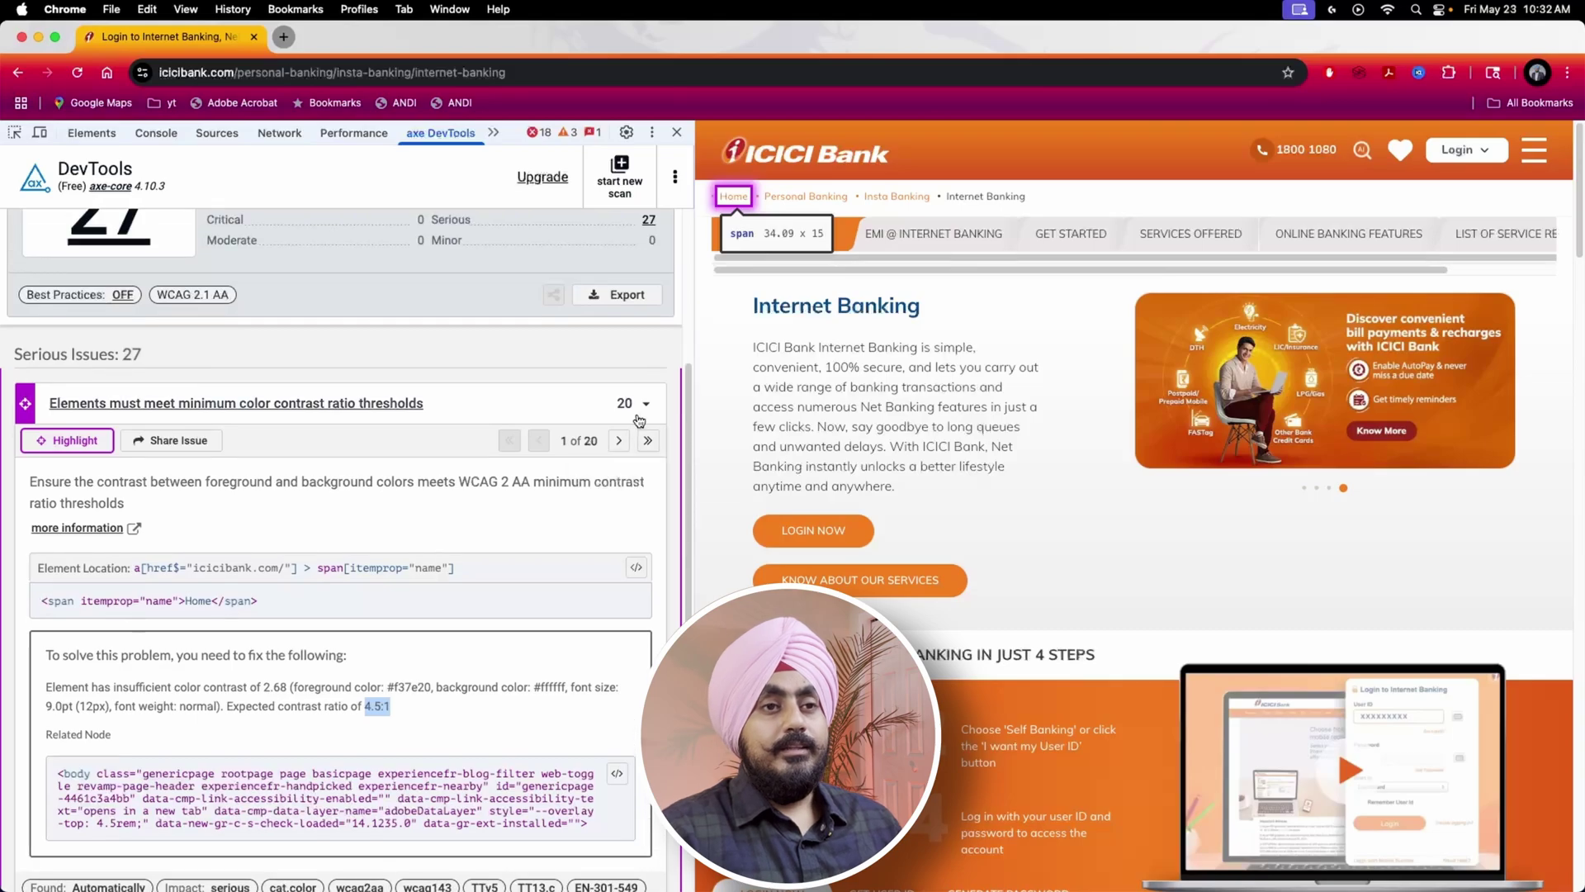
left_click(617, 441)
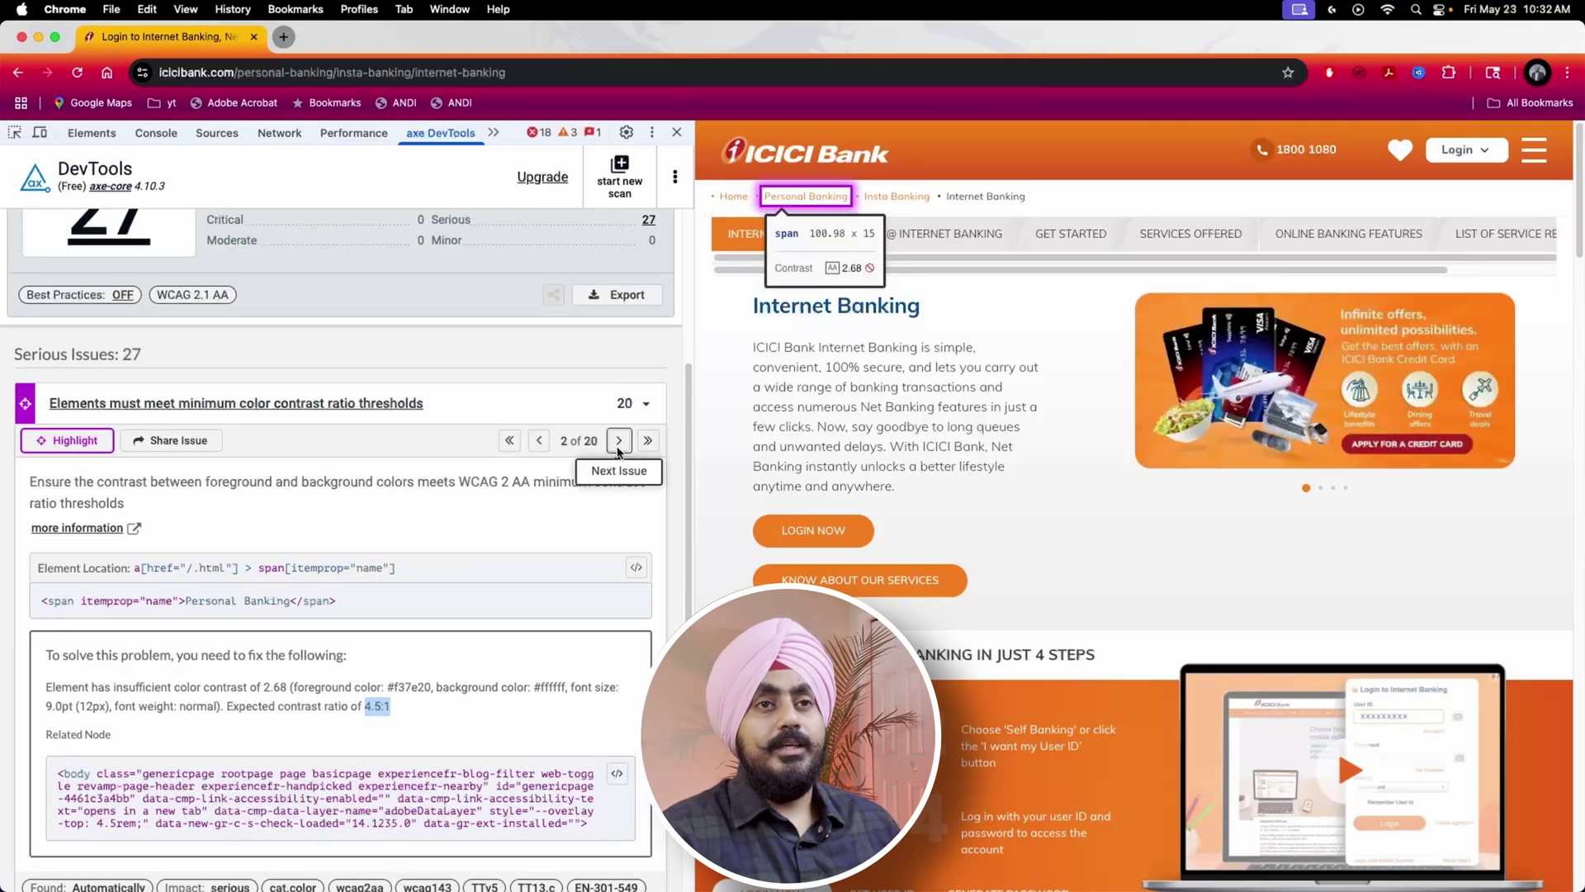
left_click(618, 446)
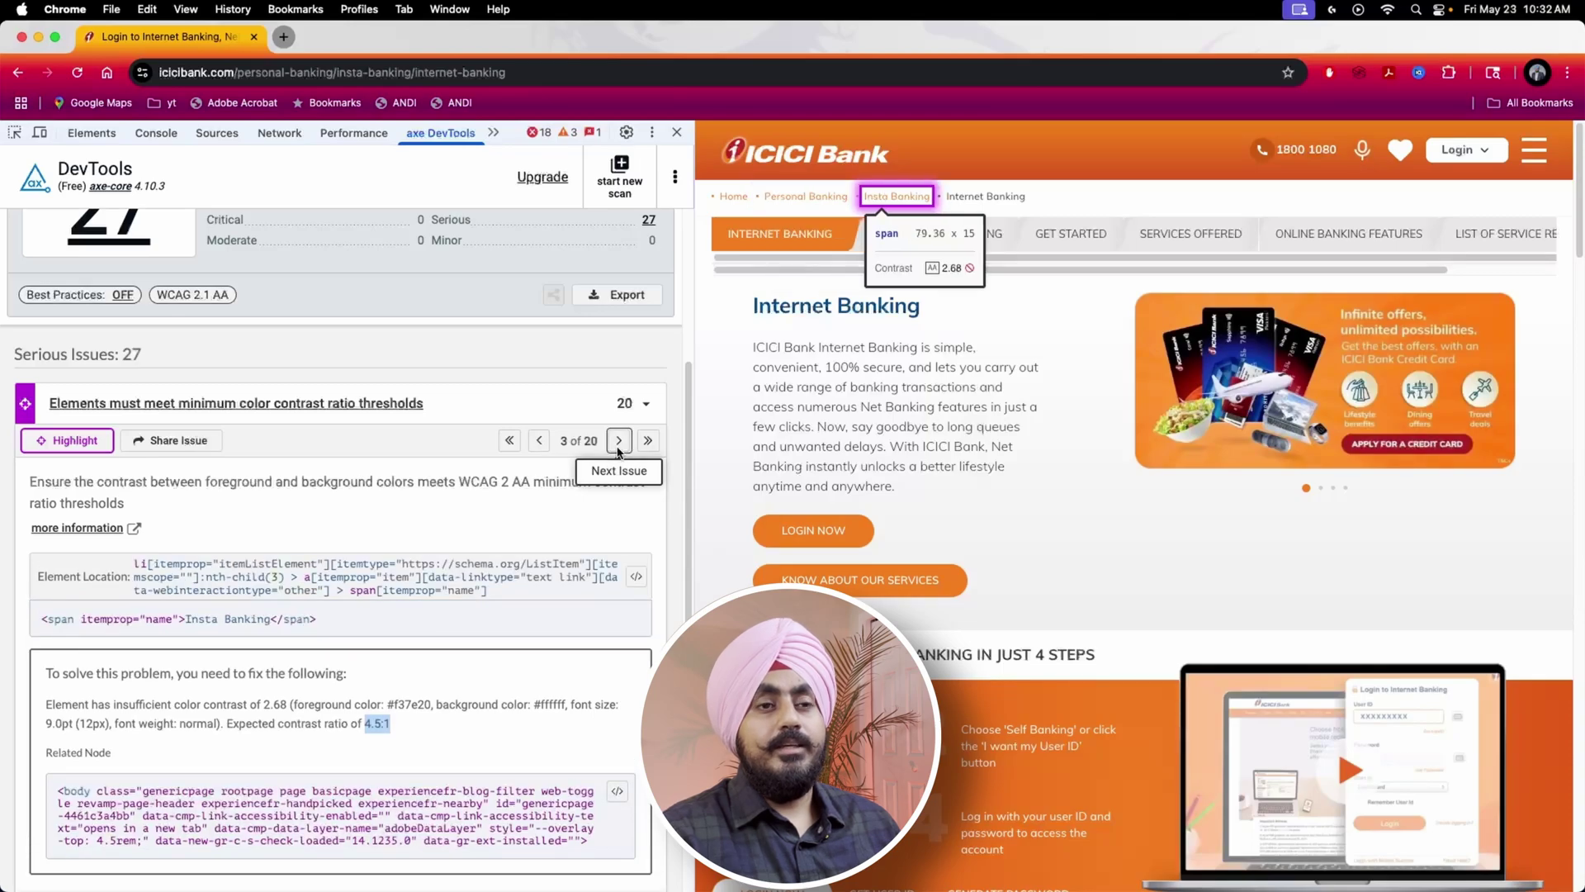
left_click(617, 441)
left_click(618, 441)
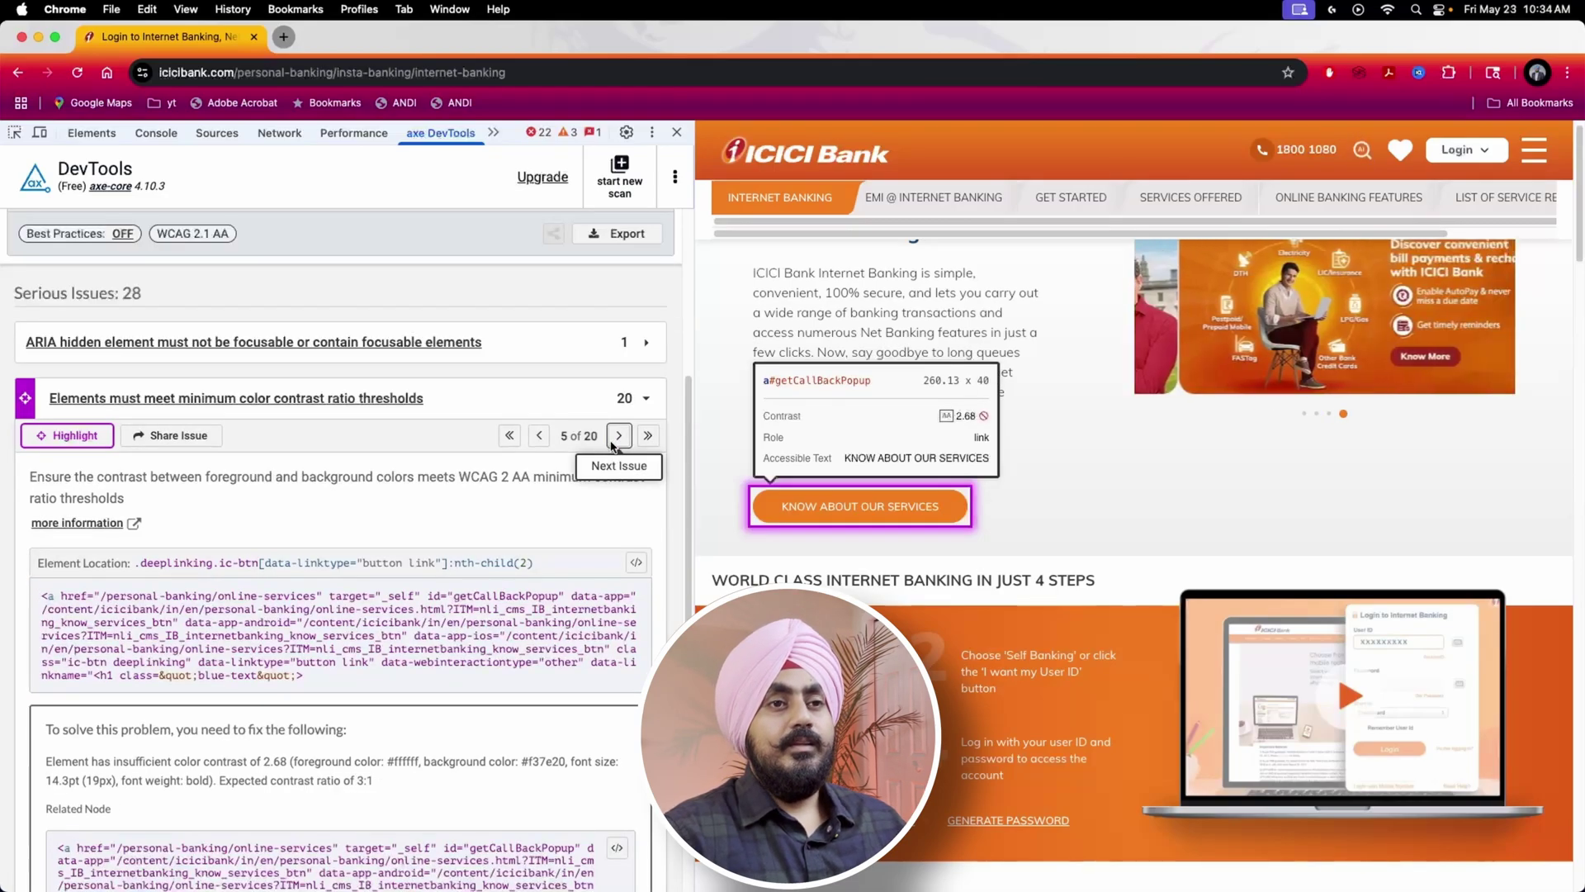
left_click(613, 441)
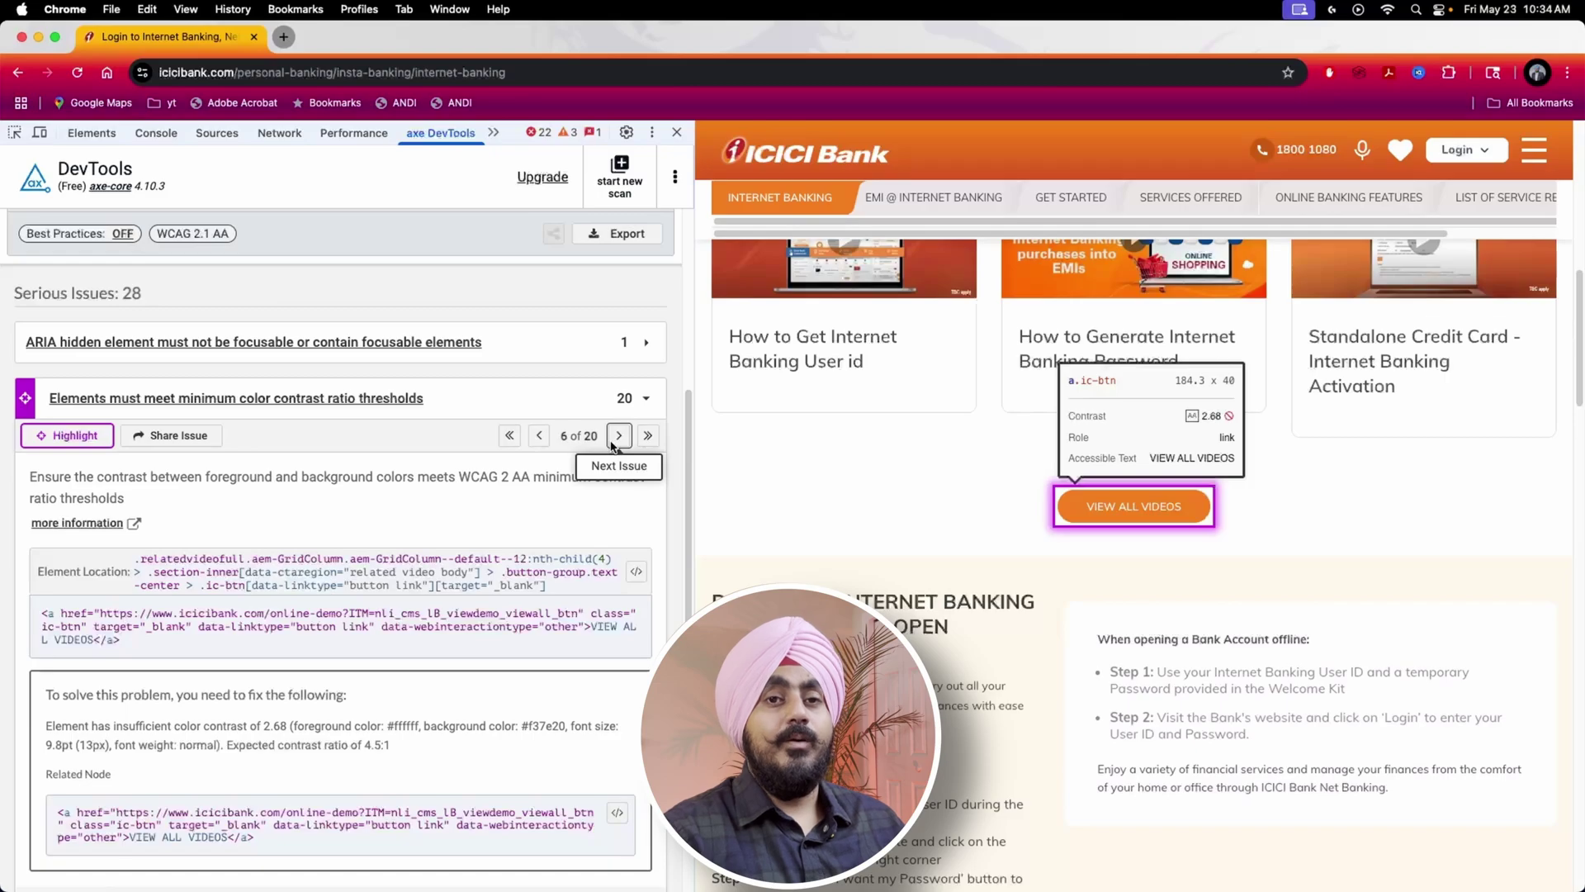
left_click(615, 438)
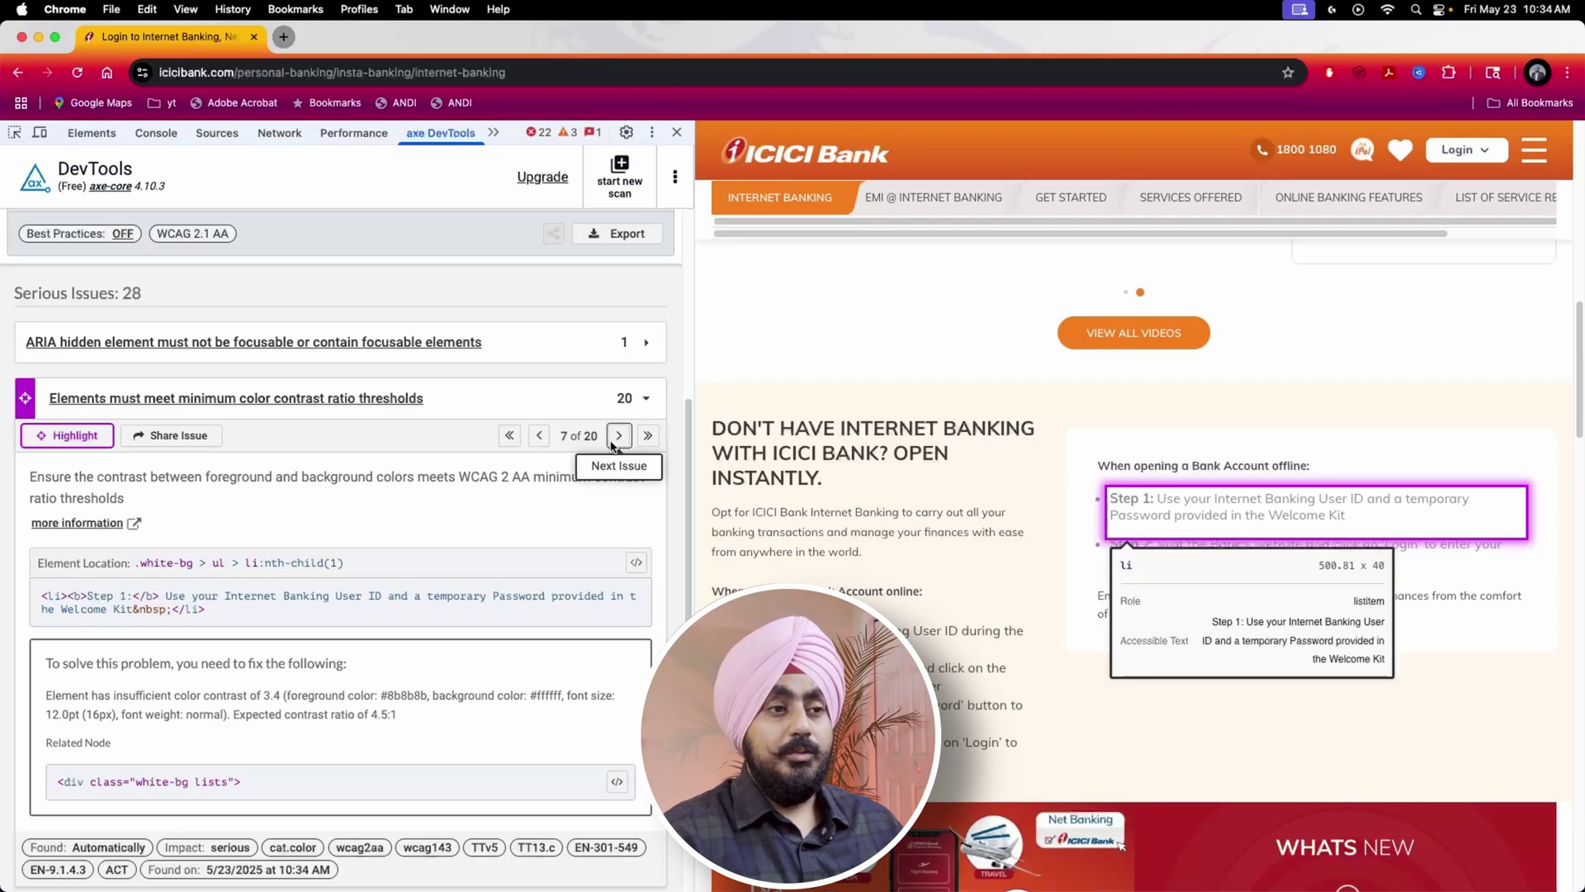
left_click(617, 436)
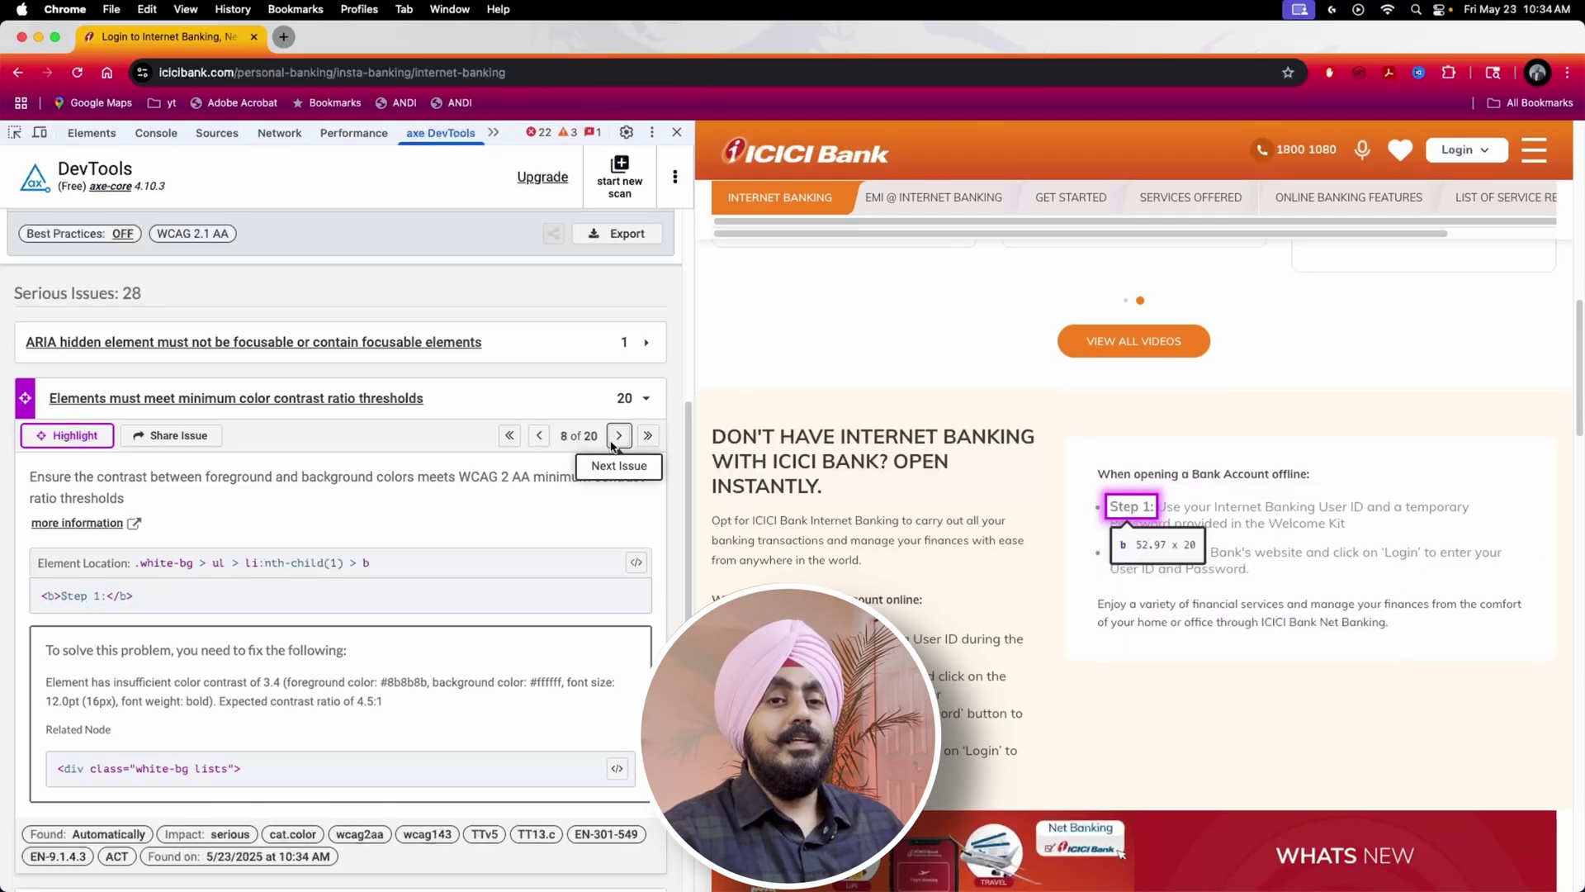
left_click(615, 437)
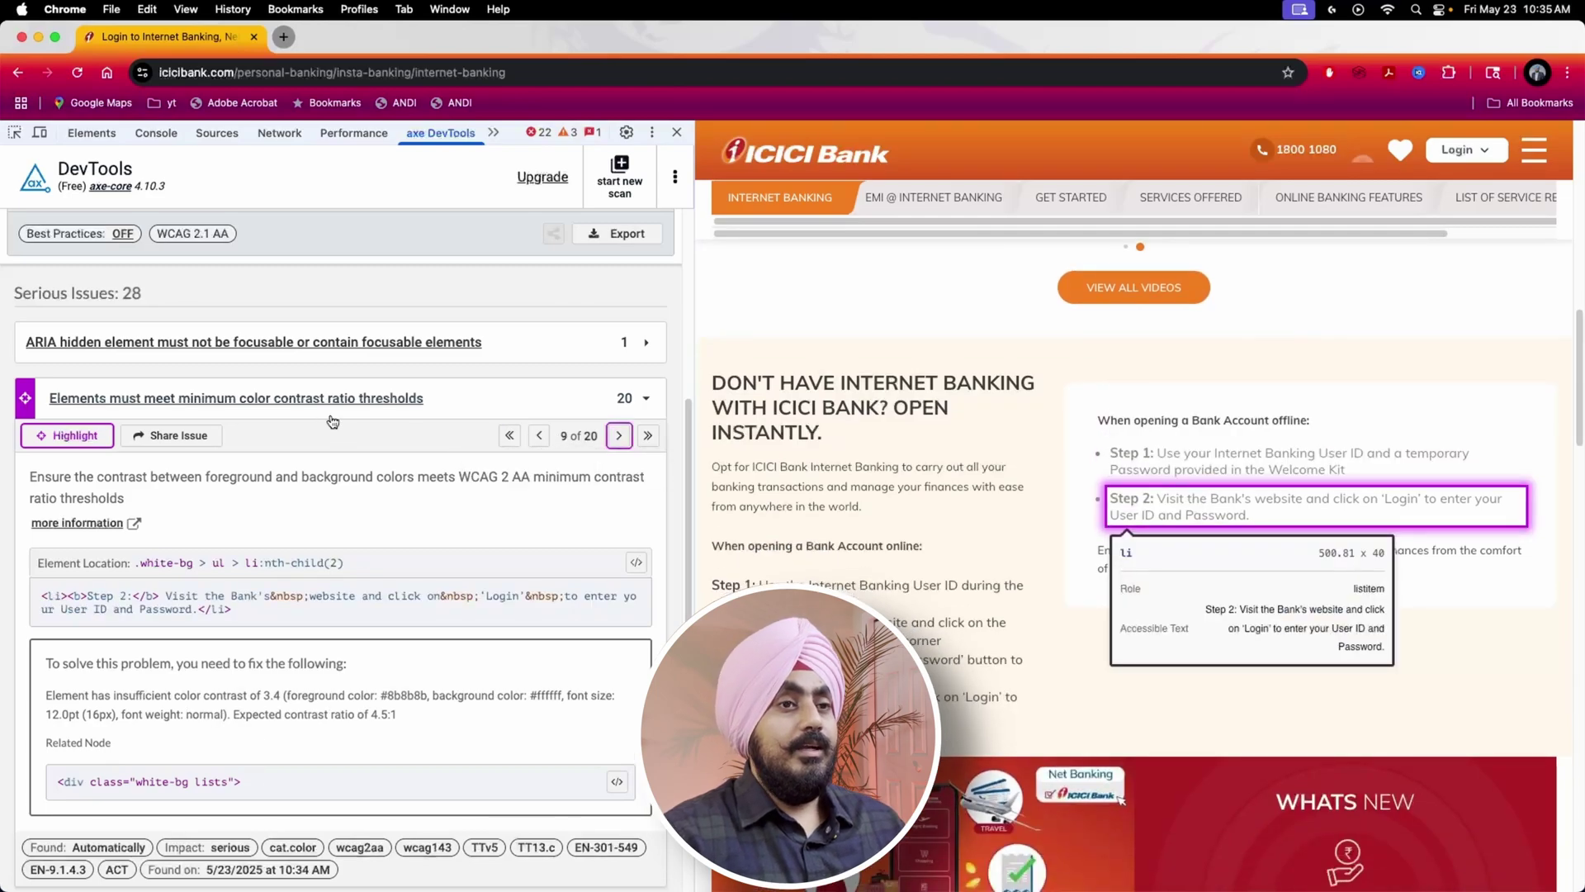
left_click(86, 439)
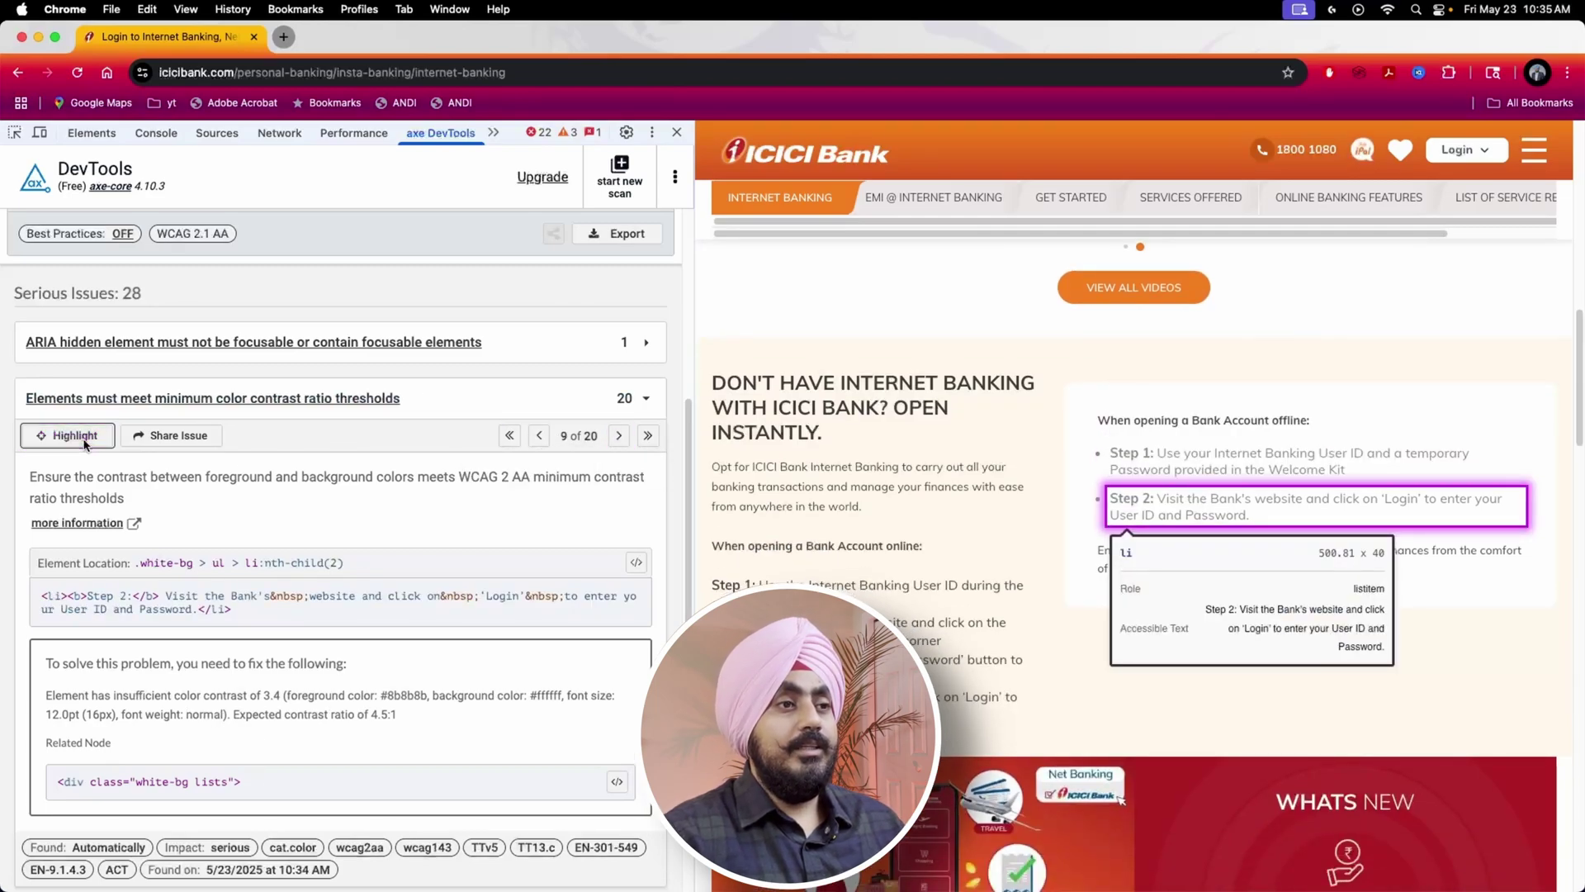
left_click(468, 406)
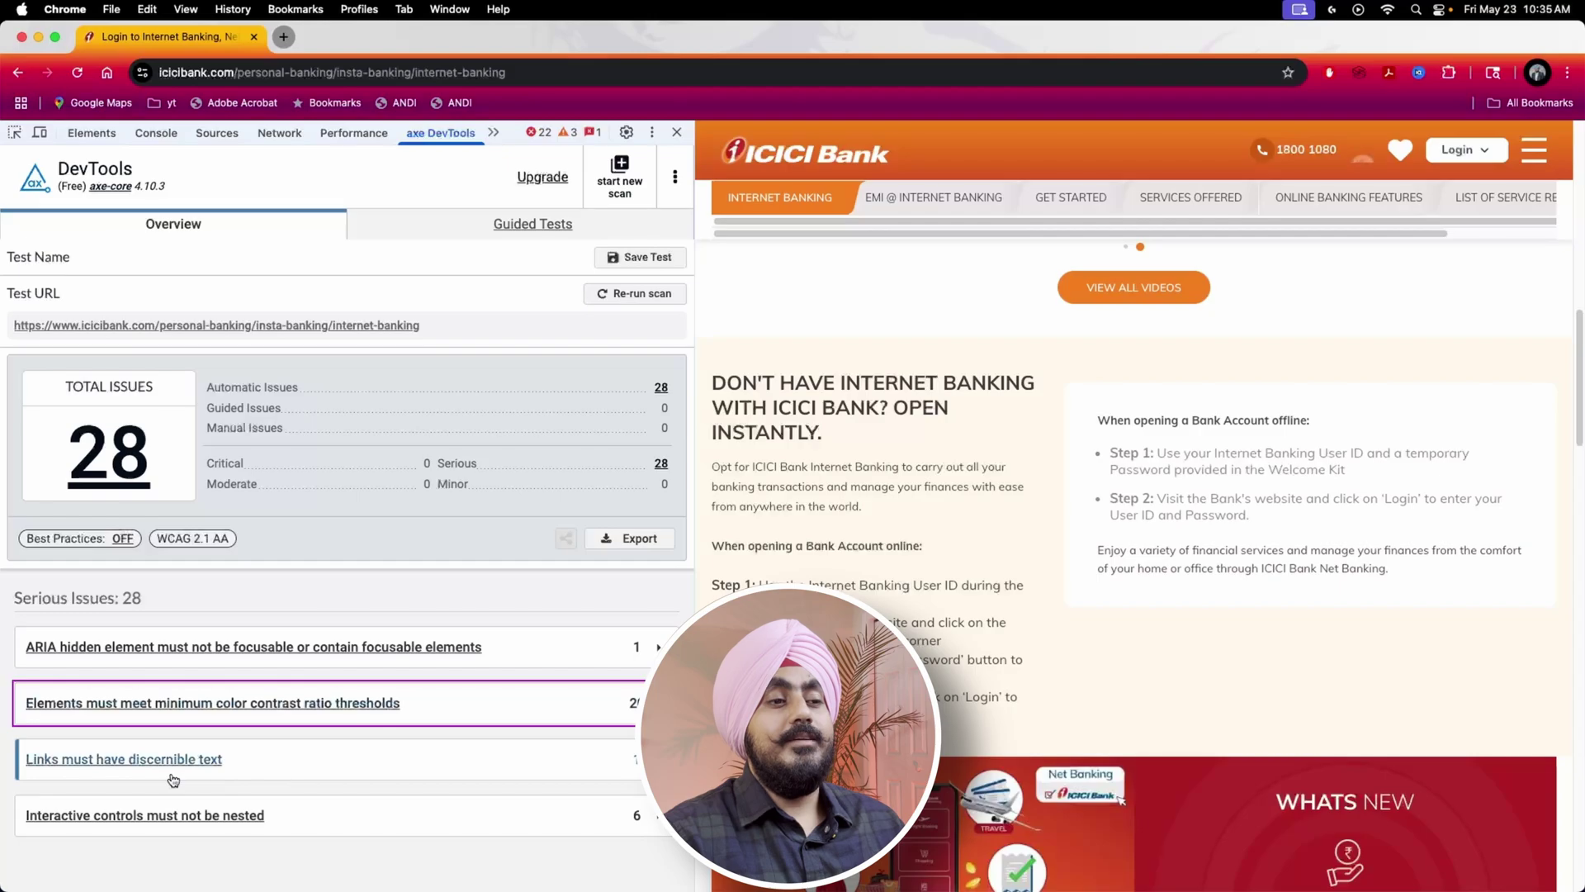
Highlight the element flagged under "Links must have discernible text", review its code and suggested fixes, and collapse the issue with highlighting off.
left_click(263, 768)
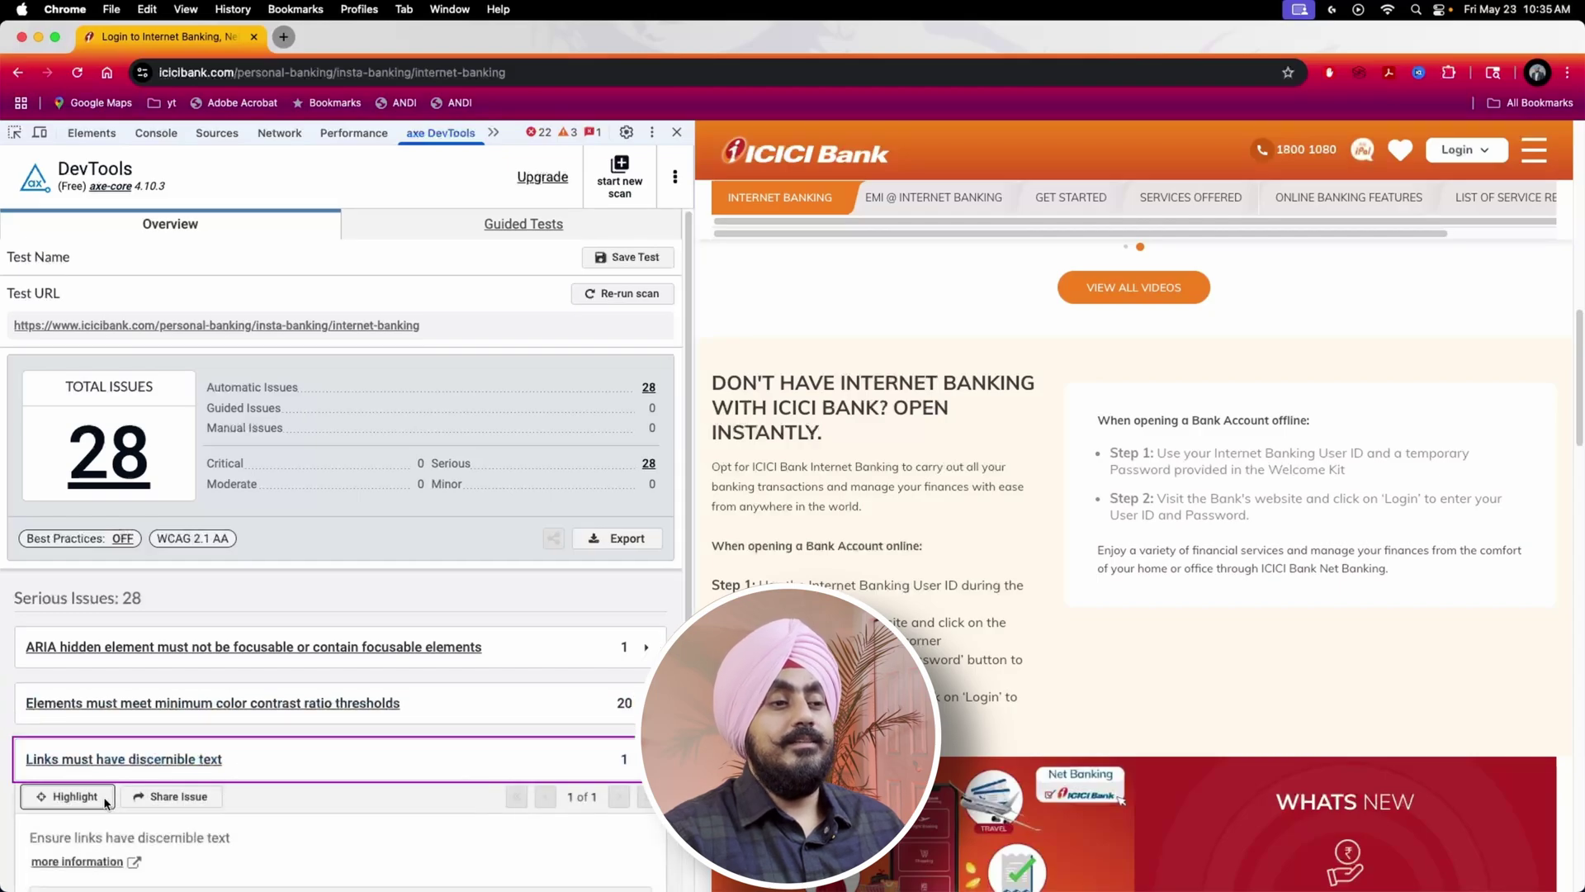
left_click(94, 799)
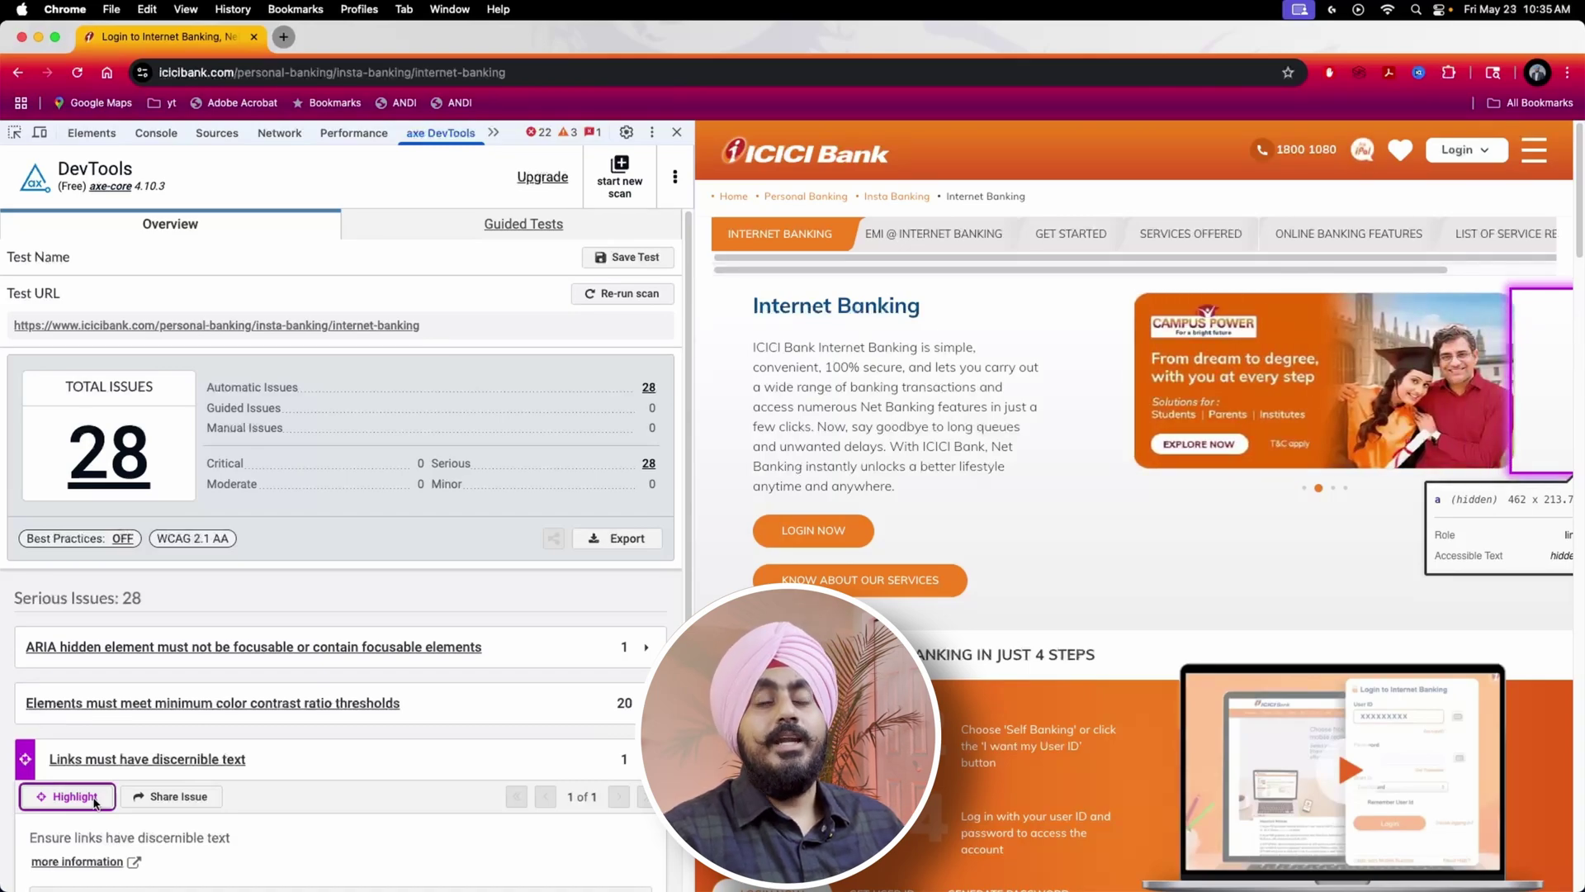
scroll(377, 766, "down", 4)
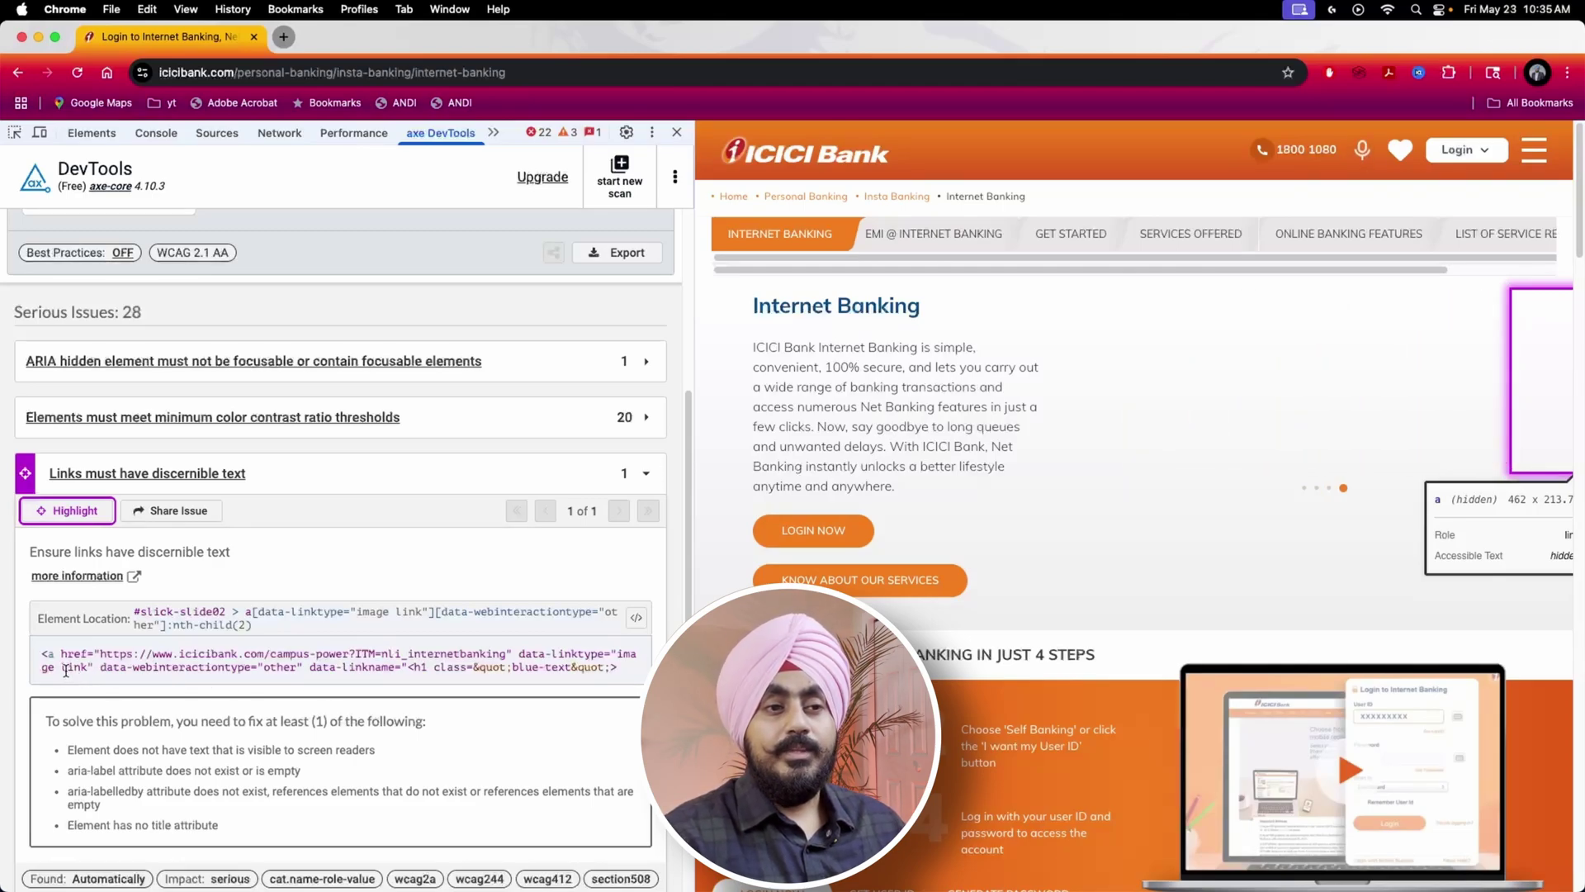
scroll(65, 670, "down", 1)
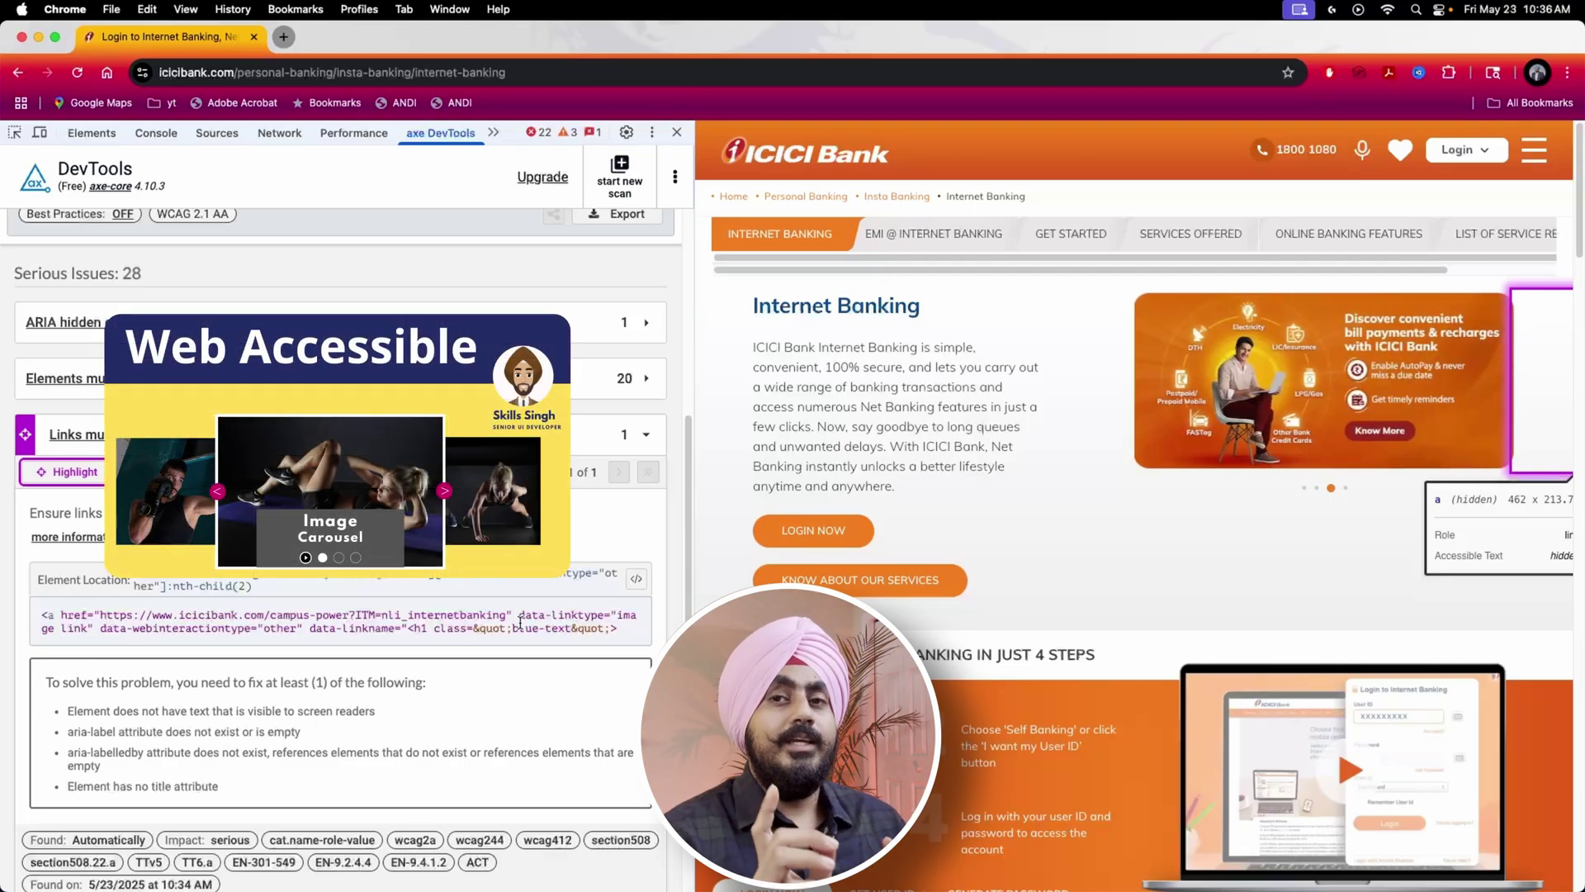
left_click(93, 473)
left_click(357, 445)
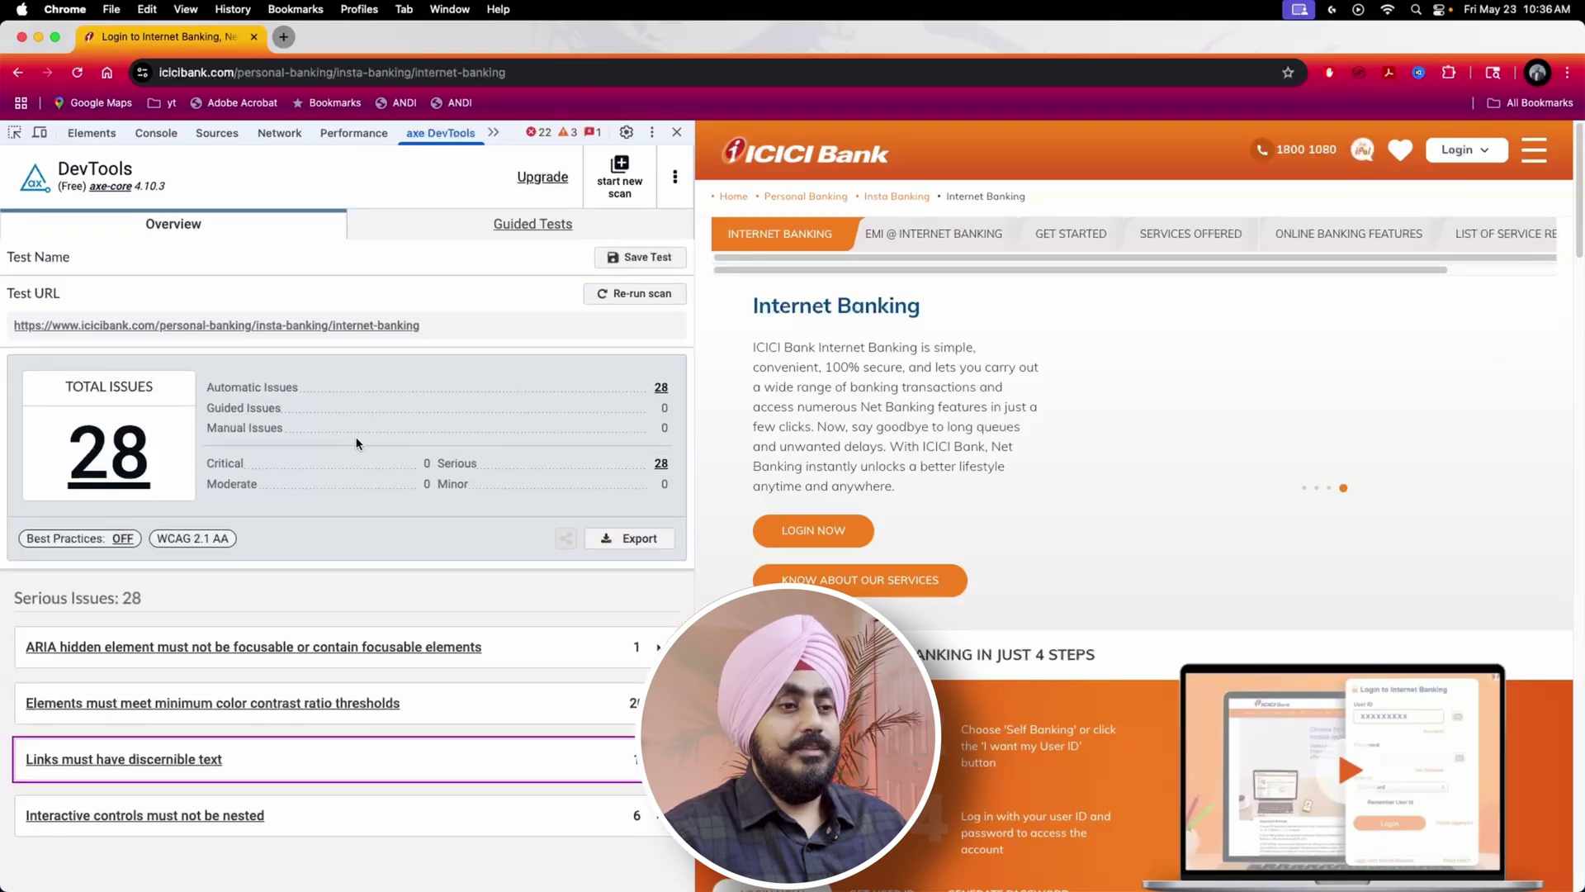
Review the "Interactive controls must not be nested" issue and inspect its first flagged list item in the page's HTML, expanding its nested link.
left_click(328, 812)
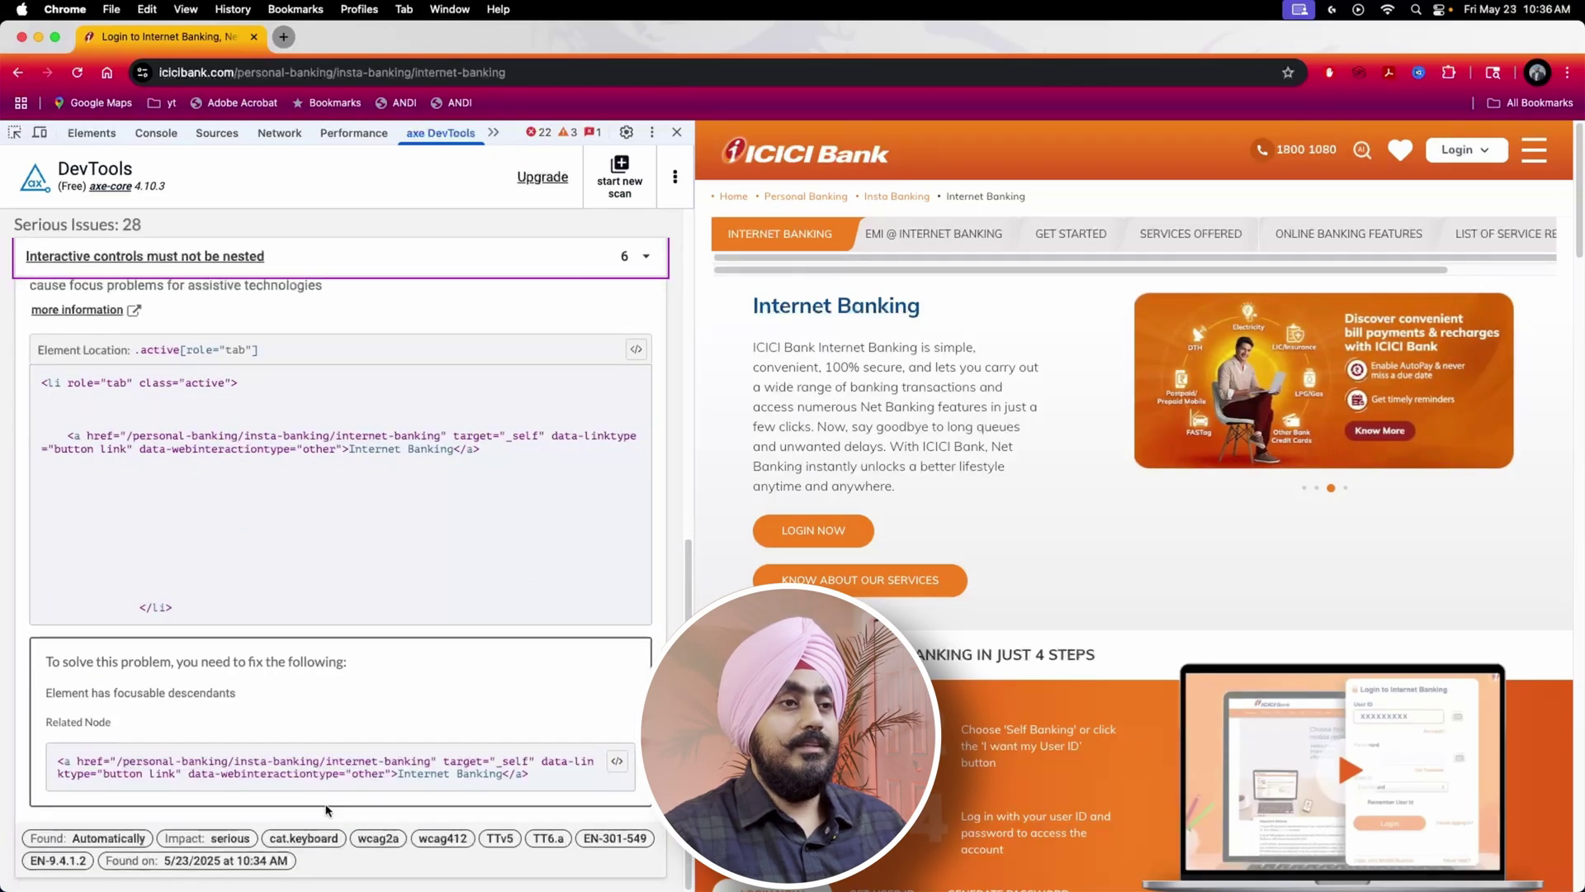
scroll(157, 489, "up", 1)
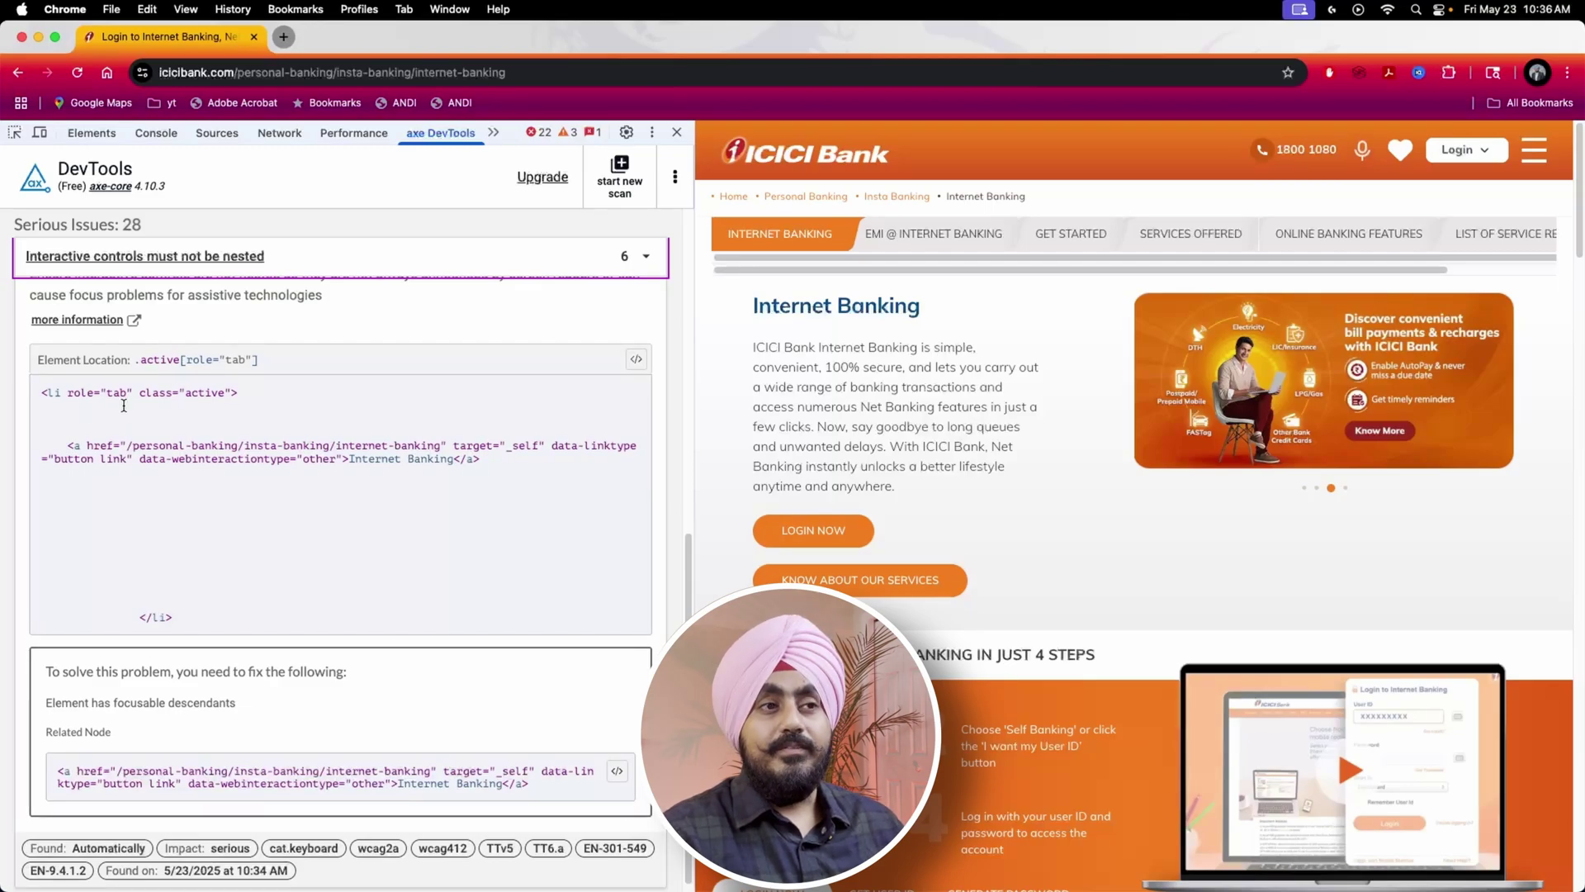
left_click(635, 358)
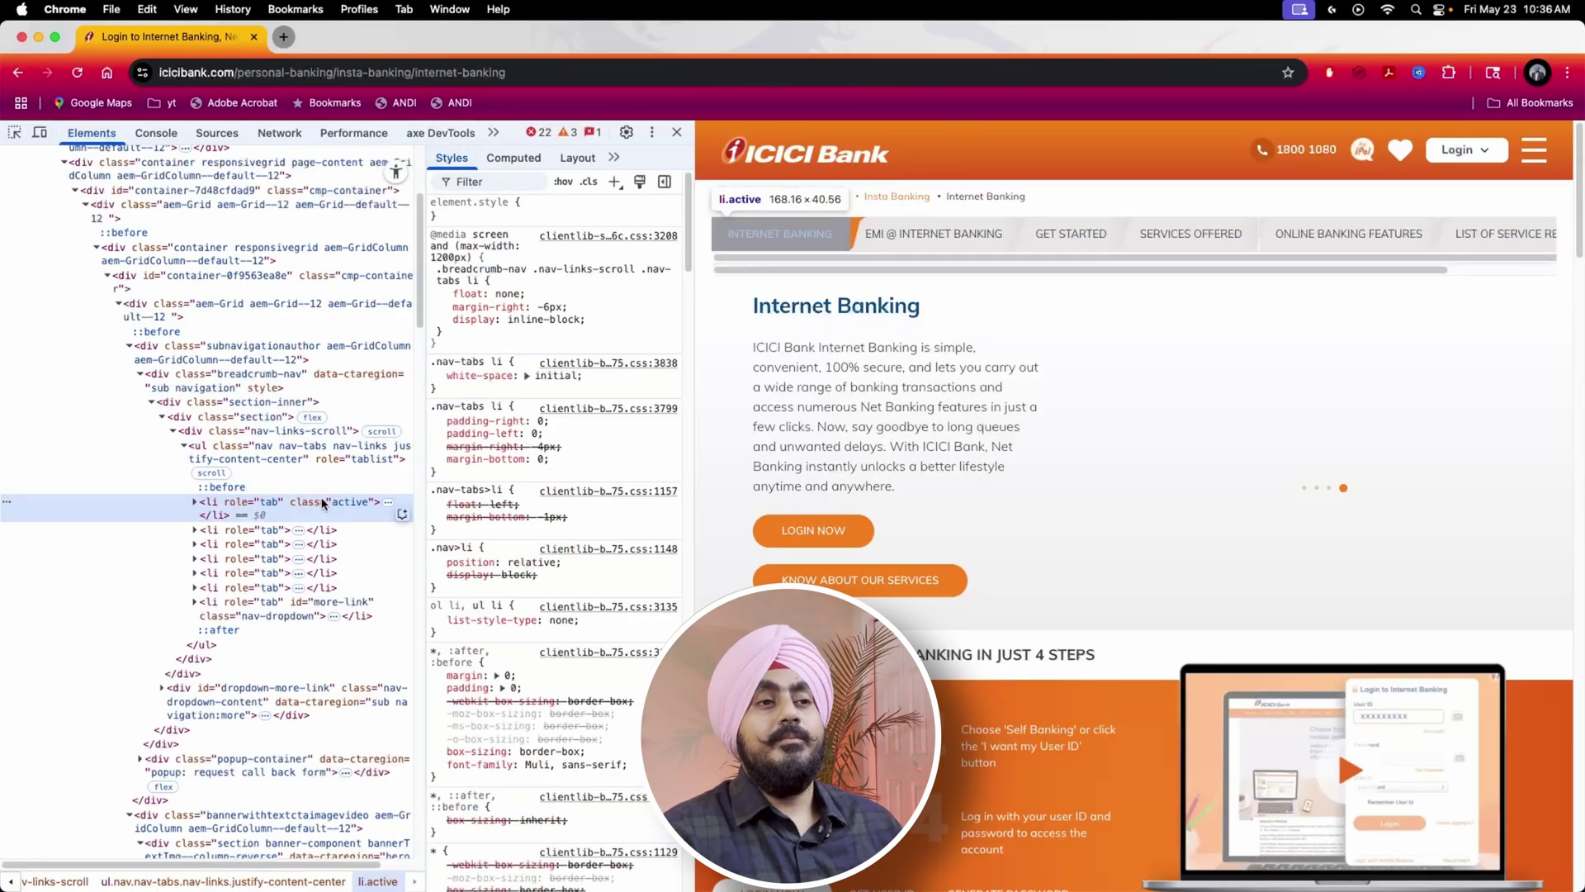
left_click(196, 502)
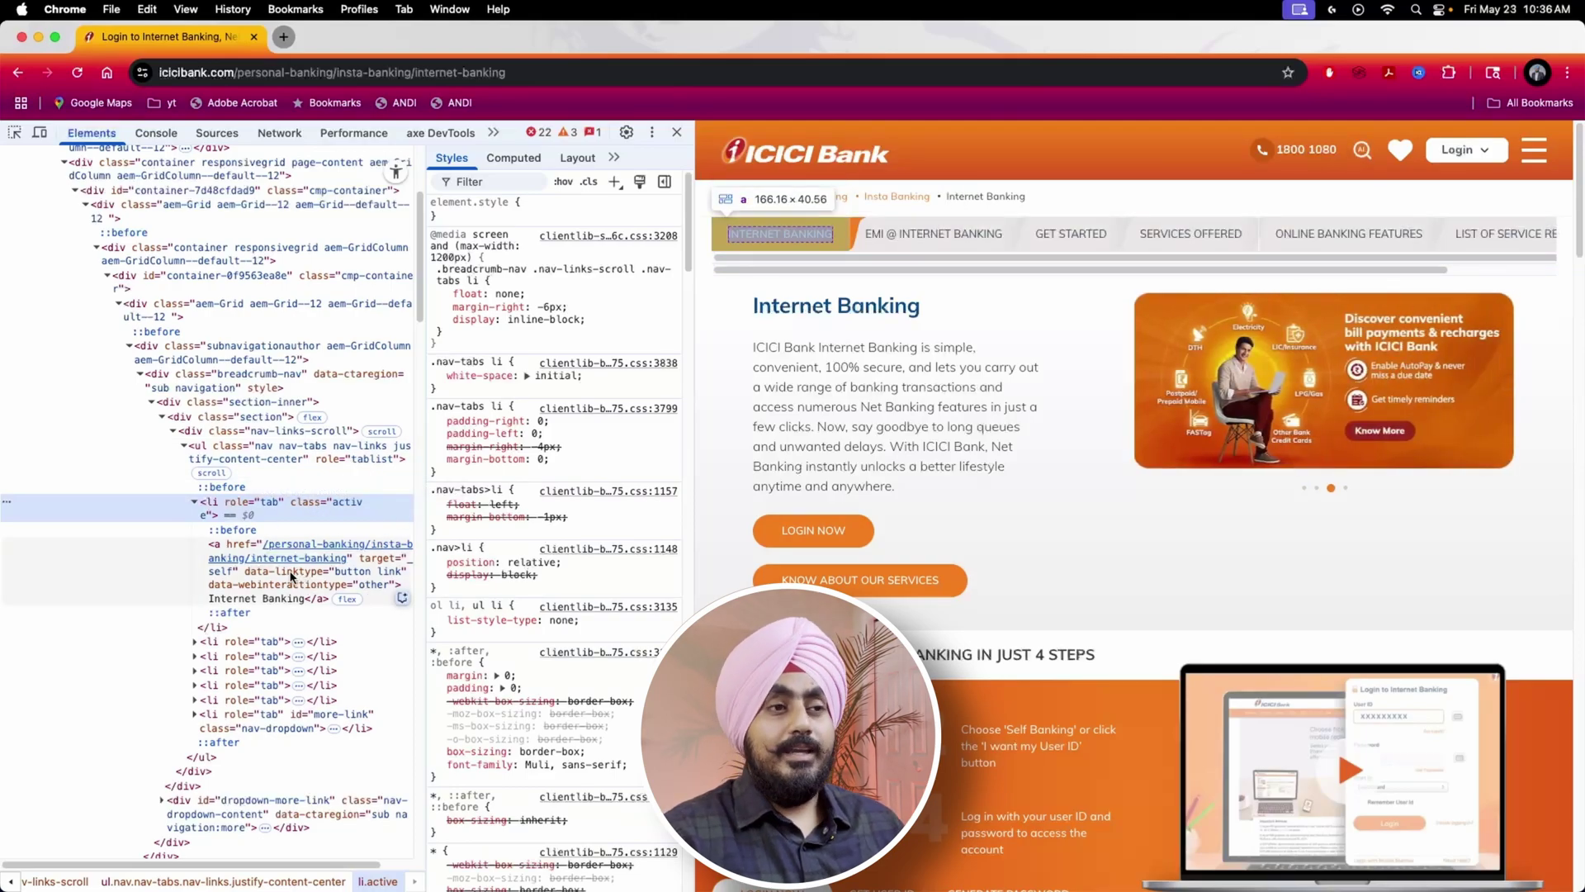
Edit the active Internet Banking list item as HTML and add tabindex="0" to its opening tag.
right_click(244, 510)
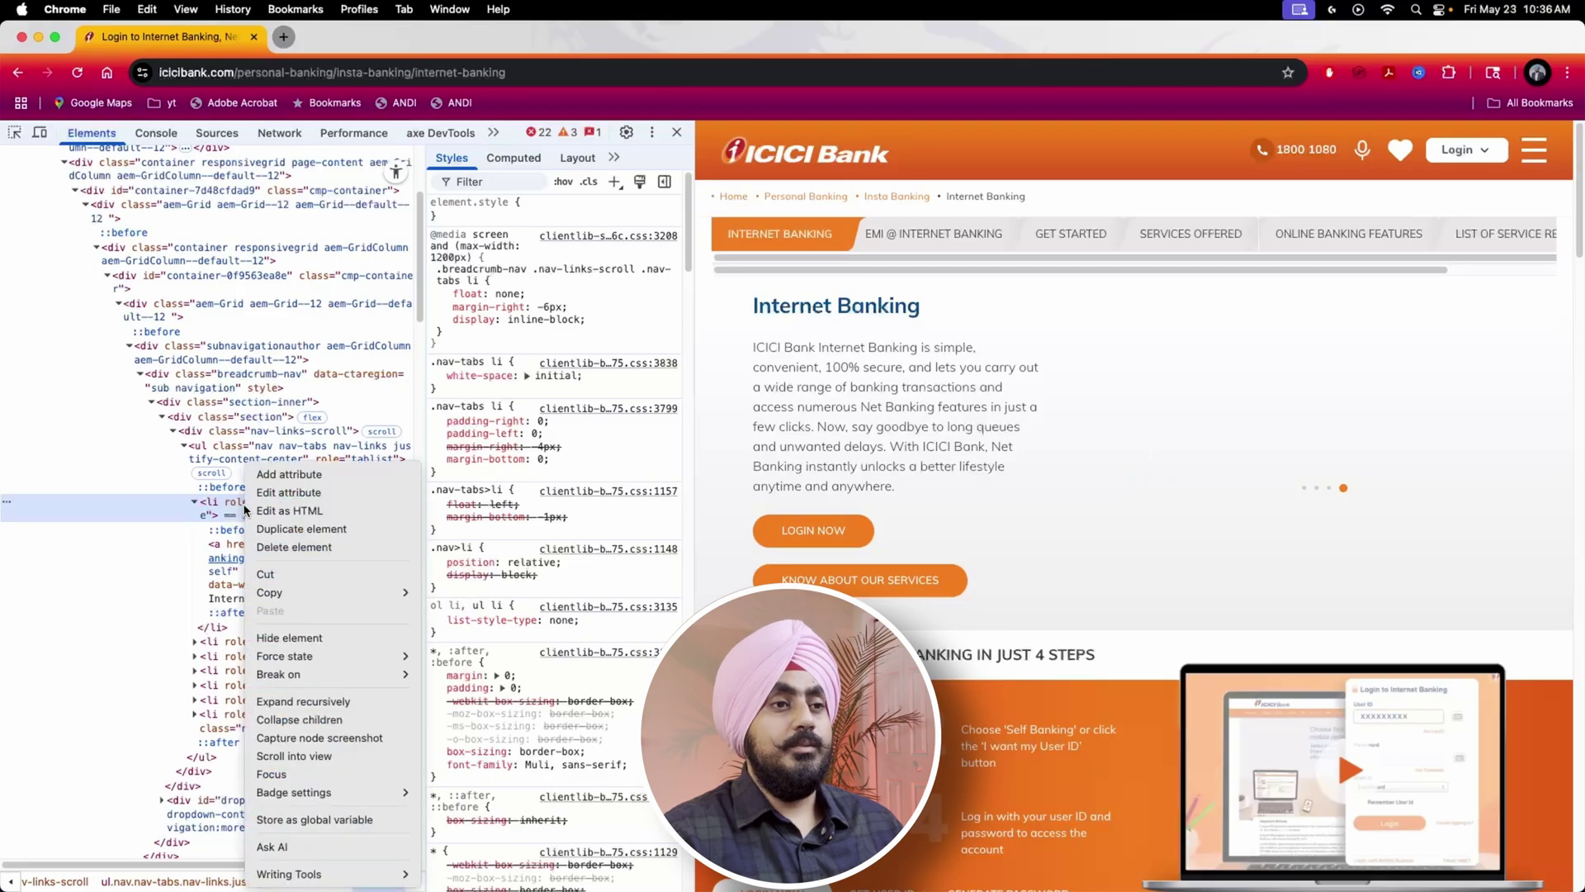
left_click(289, 511)
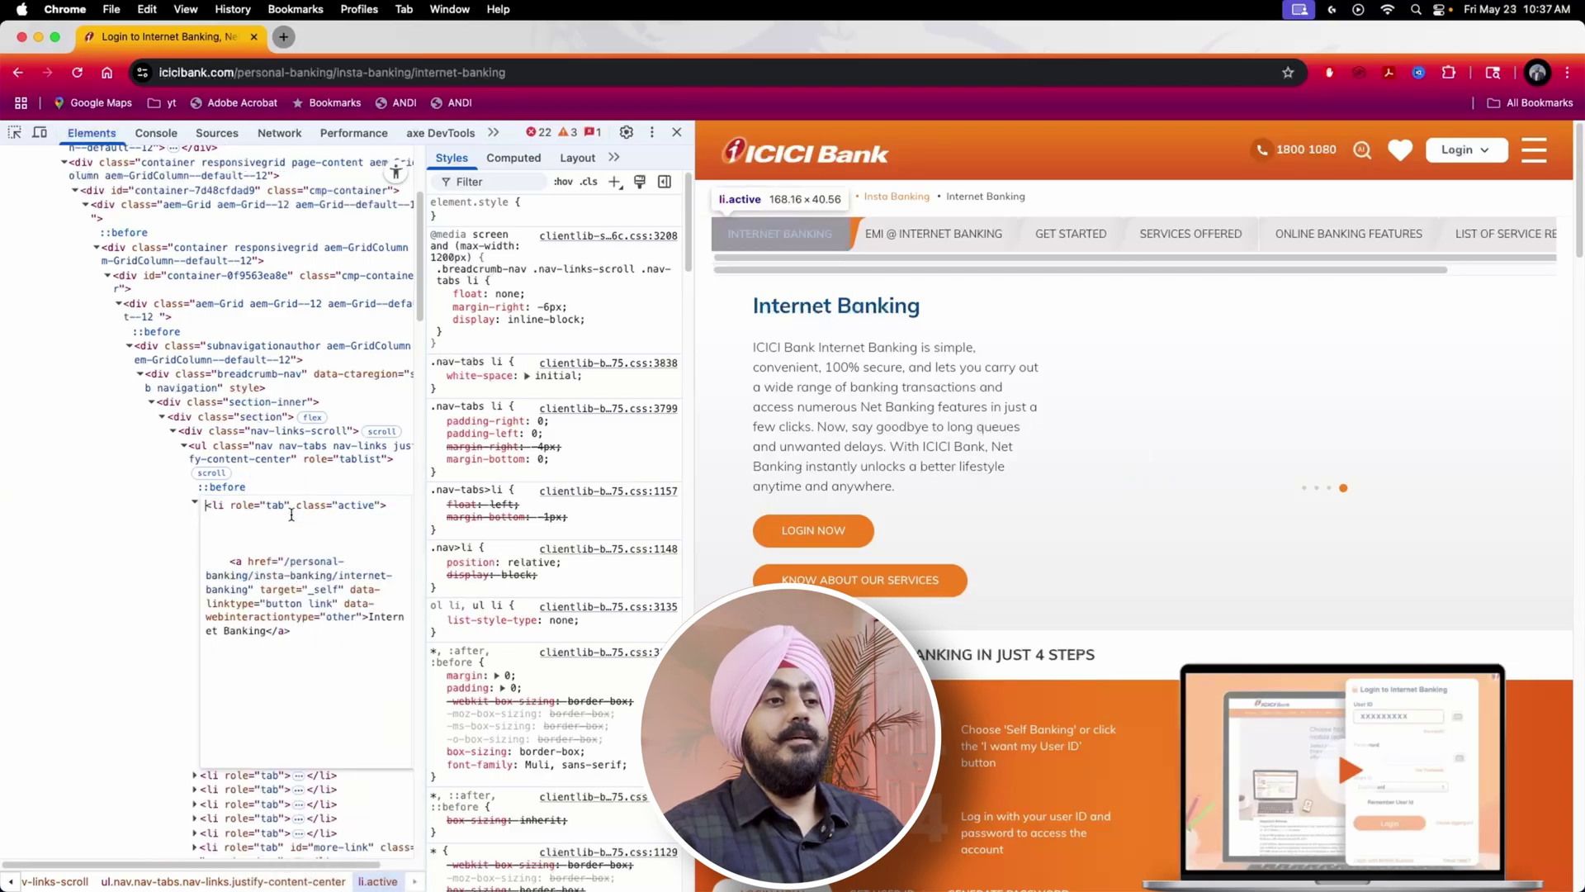
left_click(231, 505)
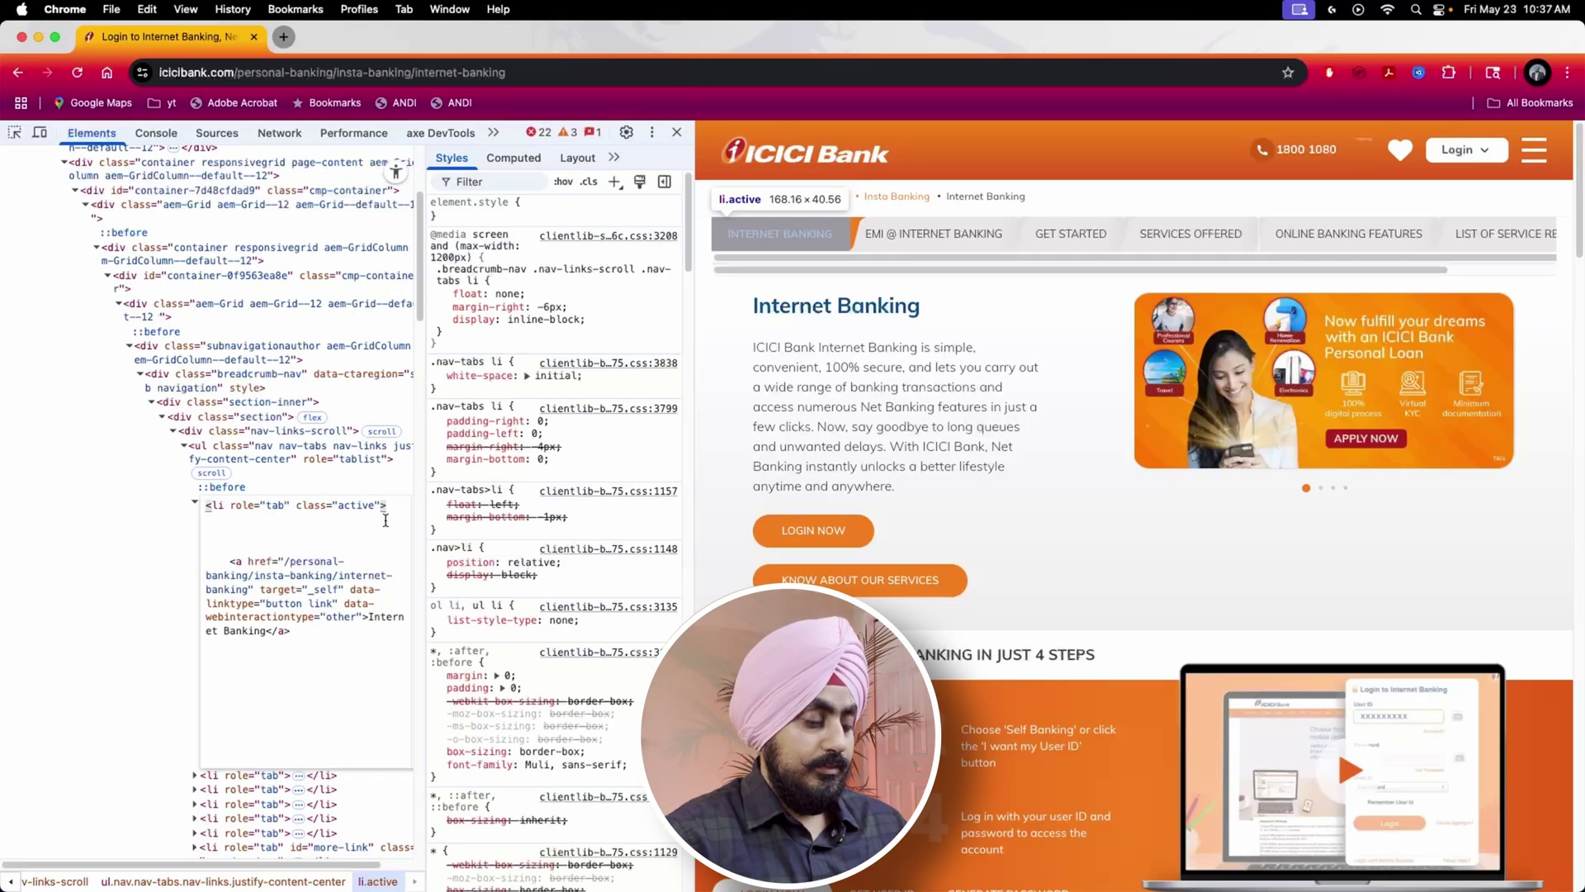
type("ari")
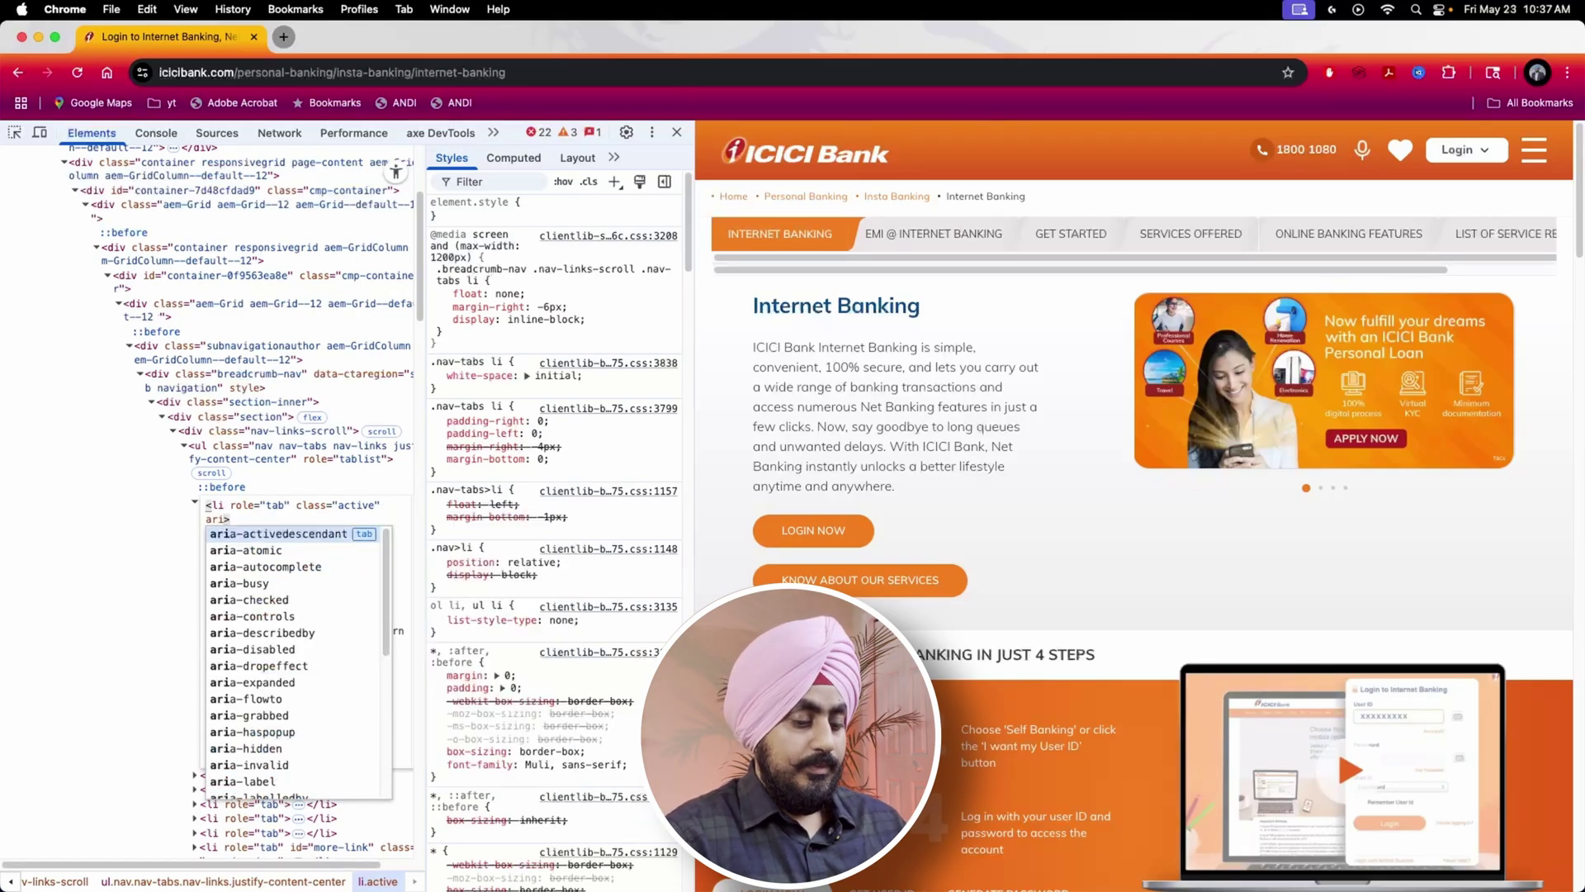
key("BackSpace")
key("BackSpace")
key("BackSpace")
type("tabindex")
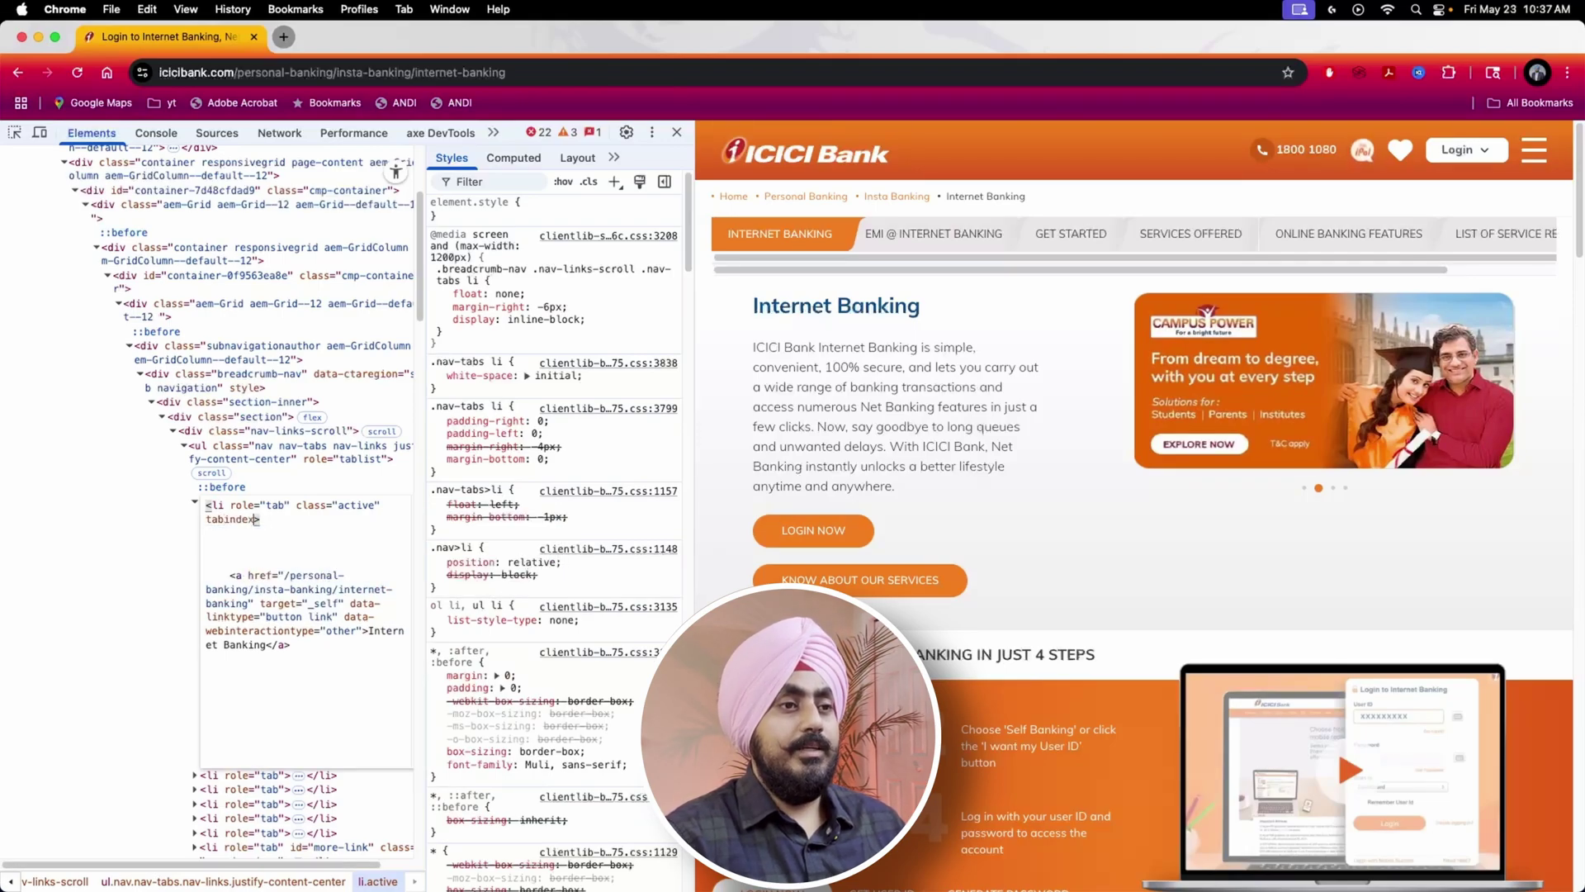
type("=\"0")
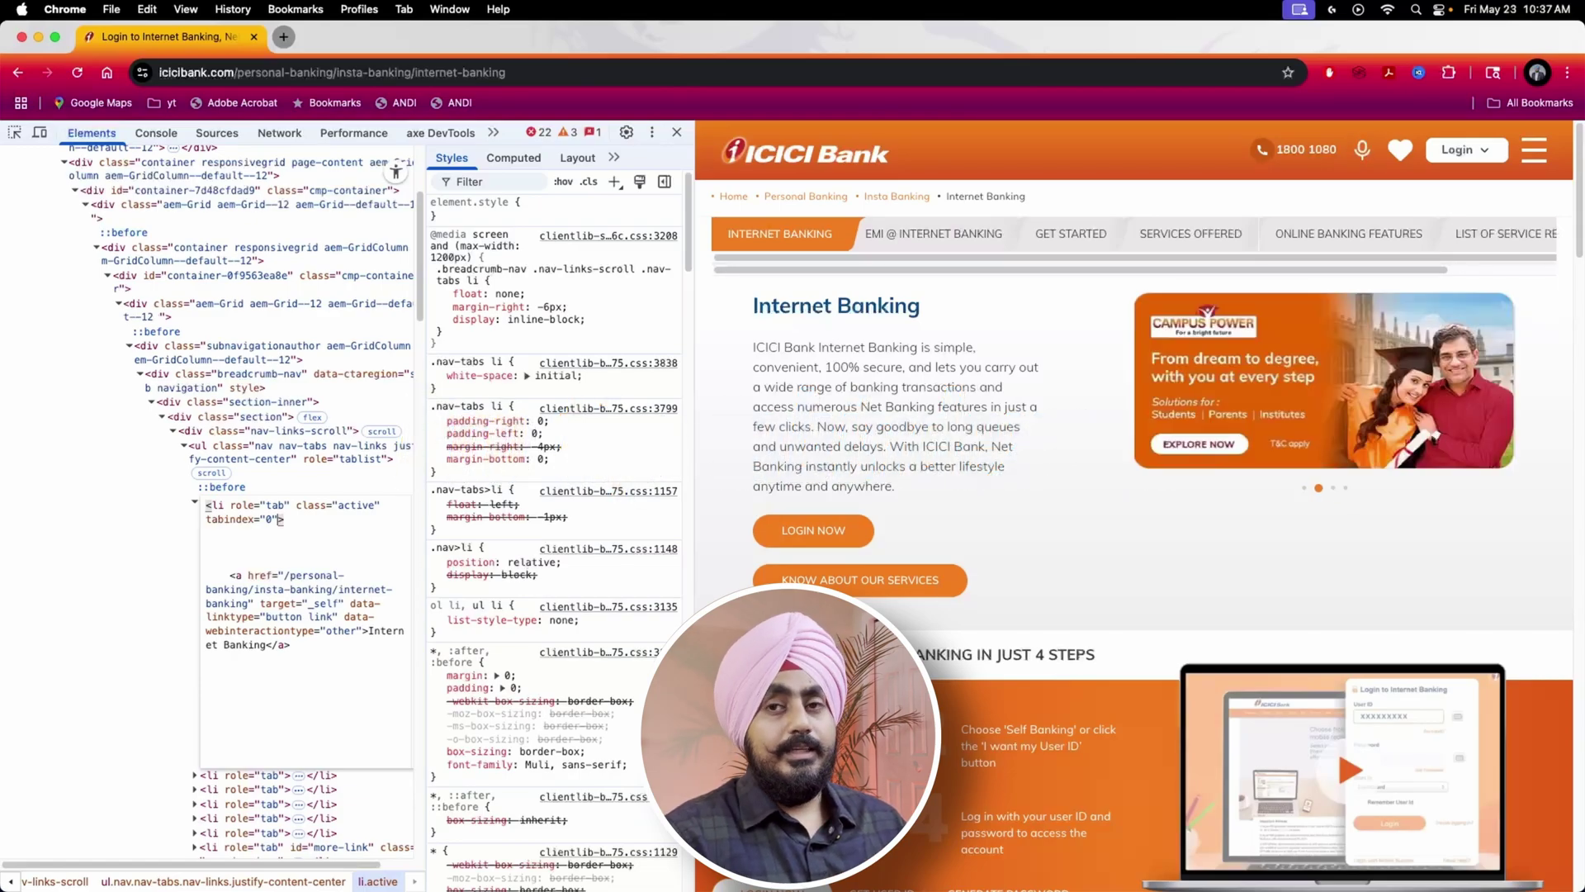
Add aria-selected="true" to the active list item's opening tag.
type("aria")
type("-selected=")
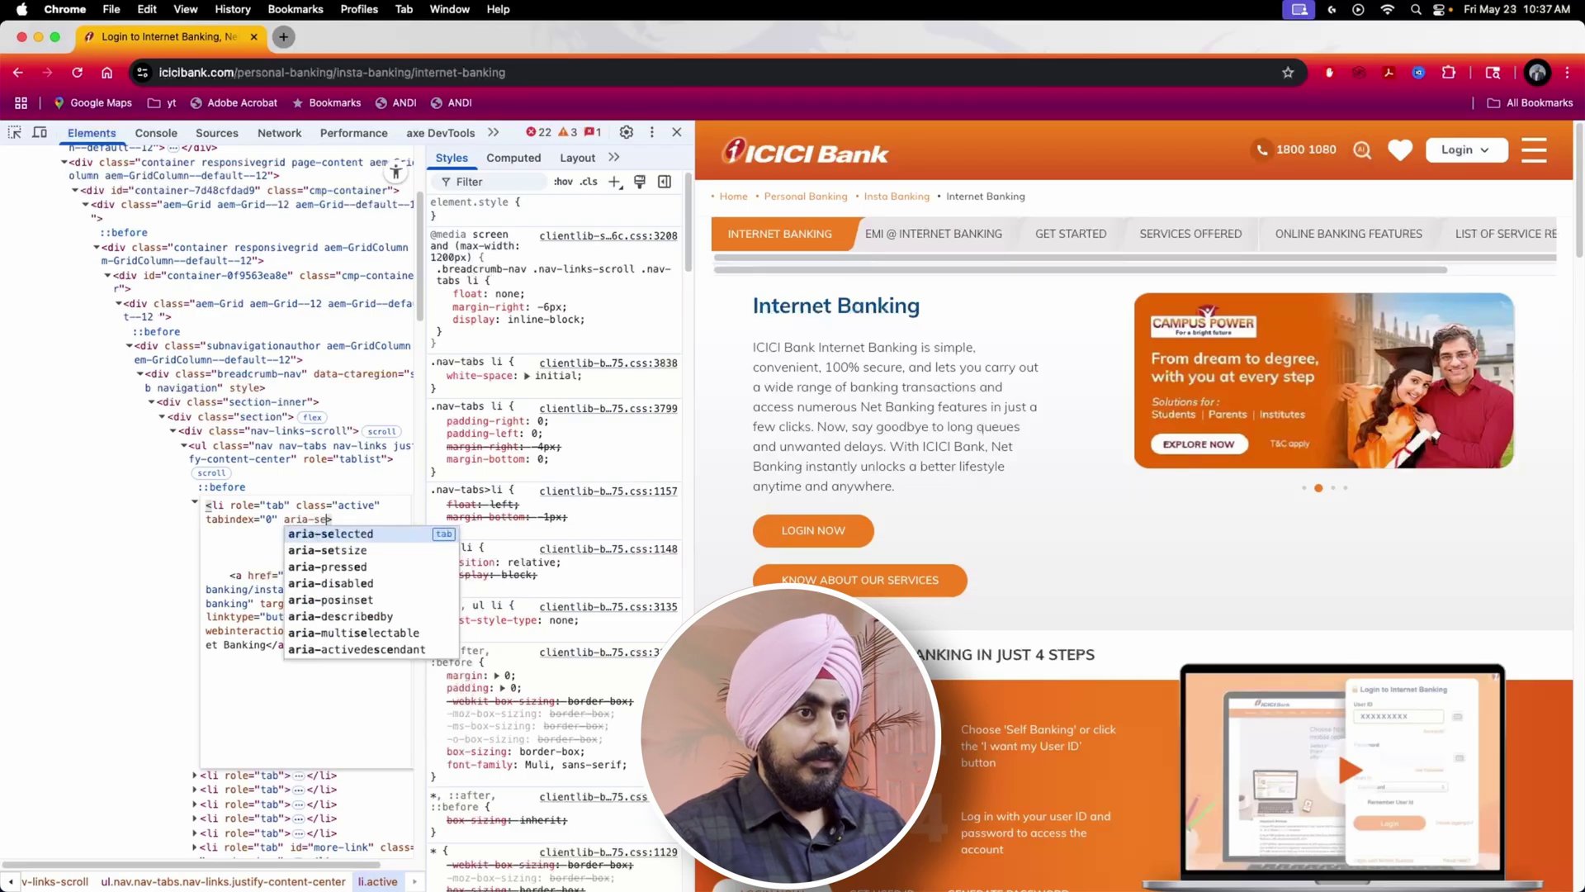
type("\"")
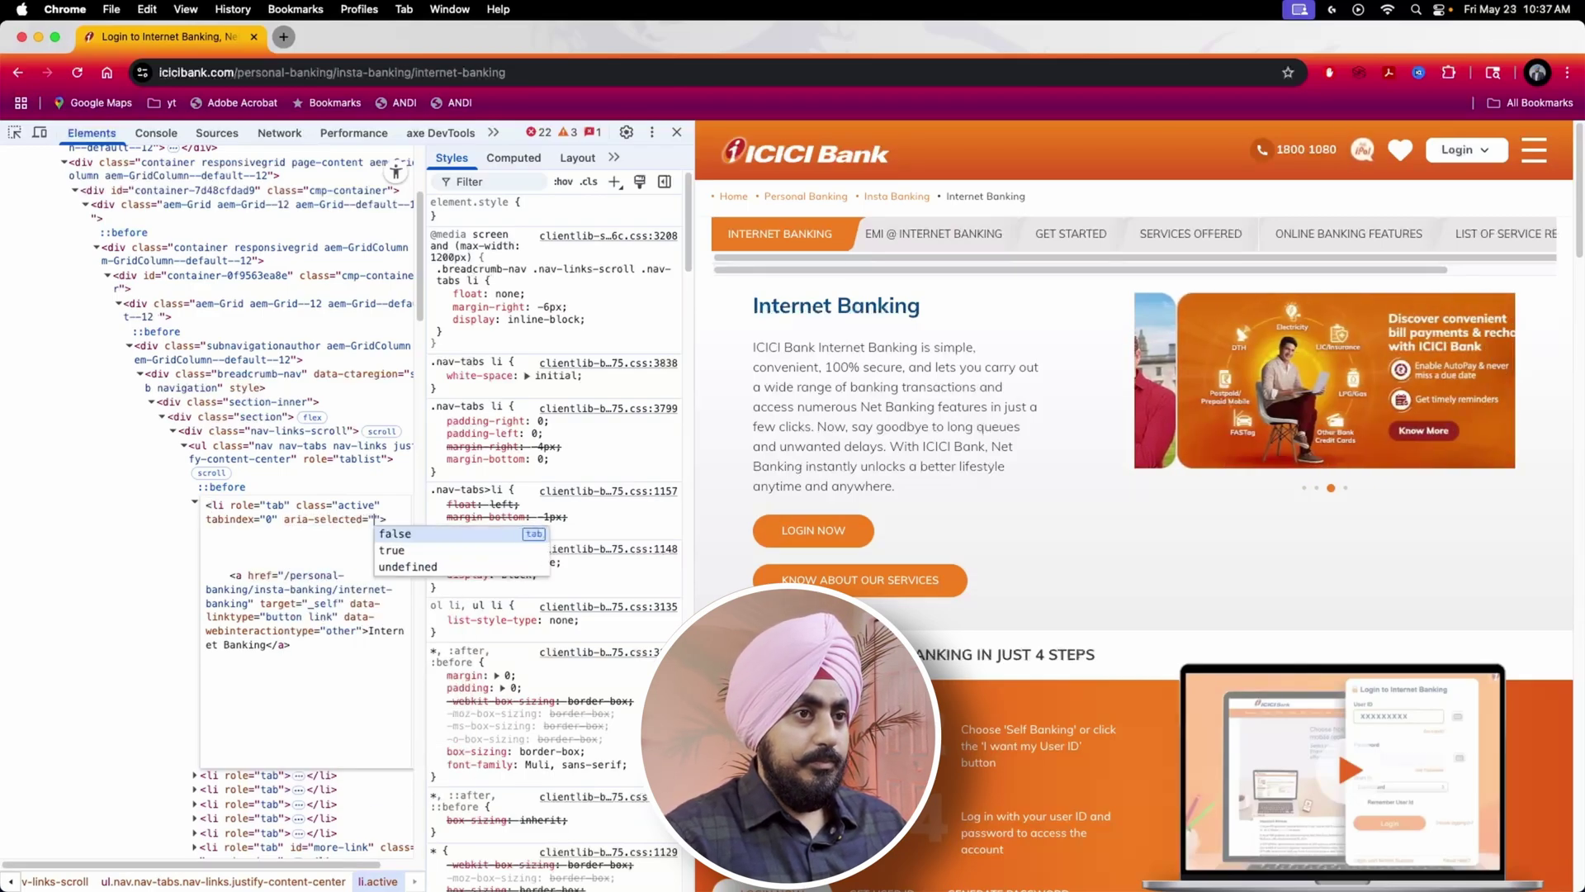
type("true")
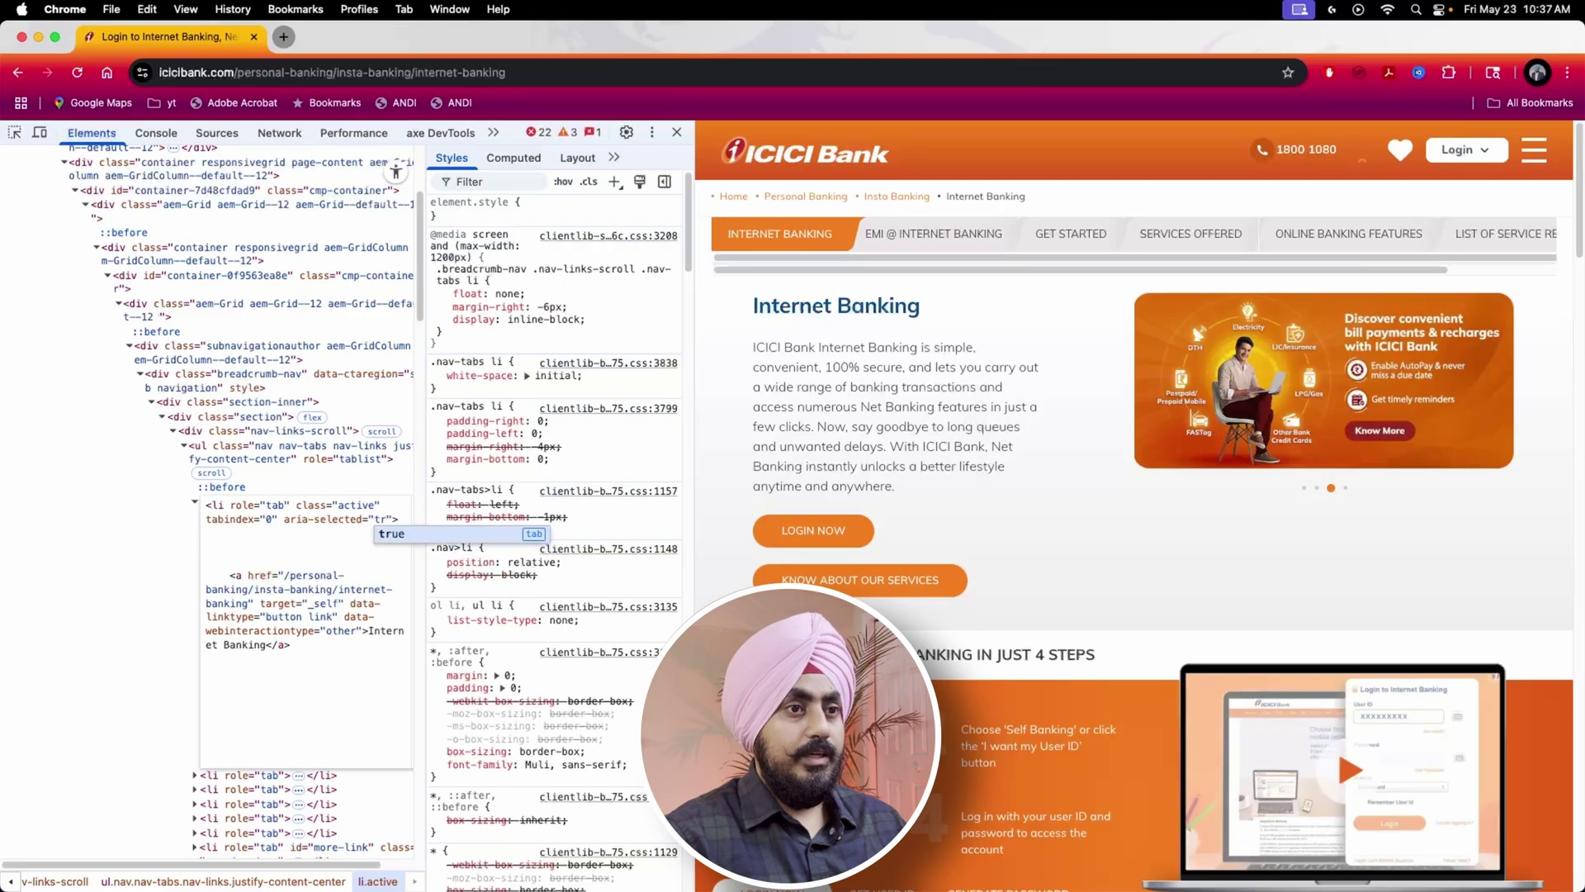
key("Return")
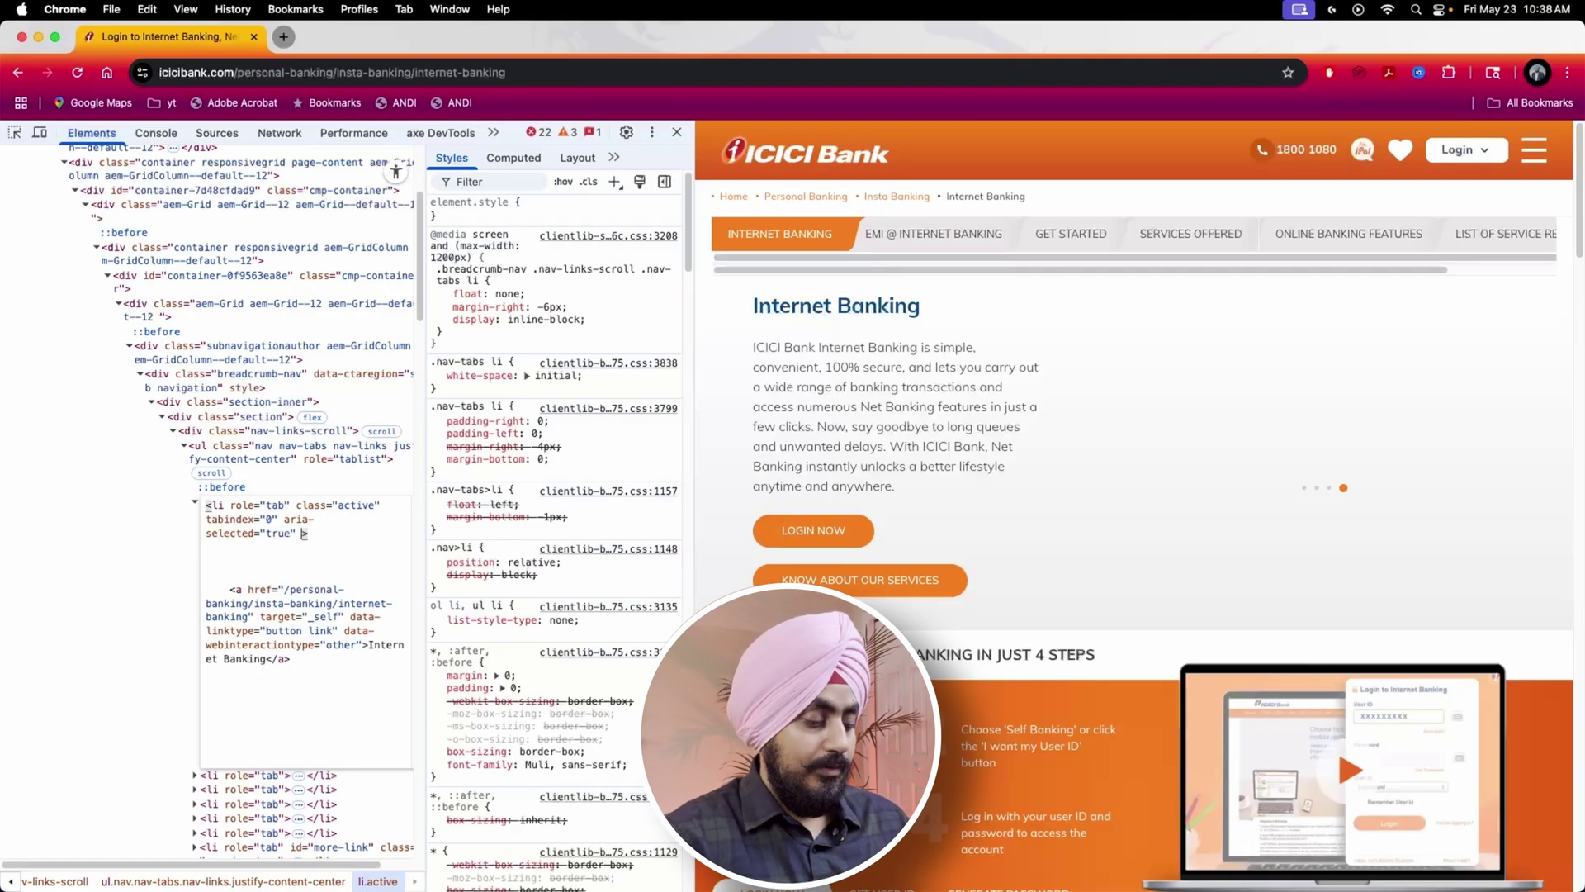
Add aria-controls="idPanel1" to the active list item, apply the HTML edit, and close the developer tools.
type("aria-")
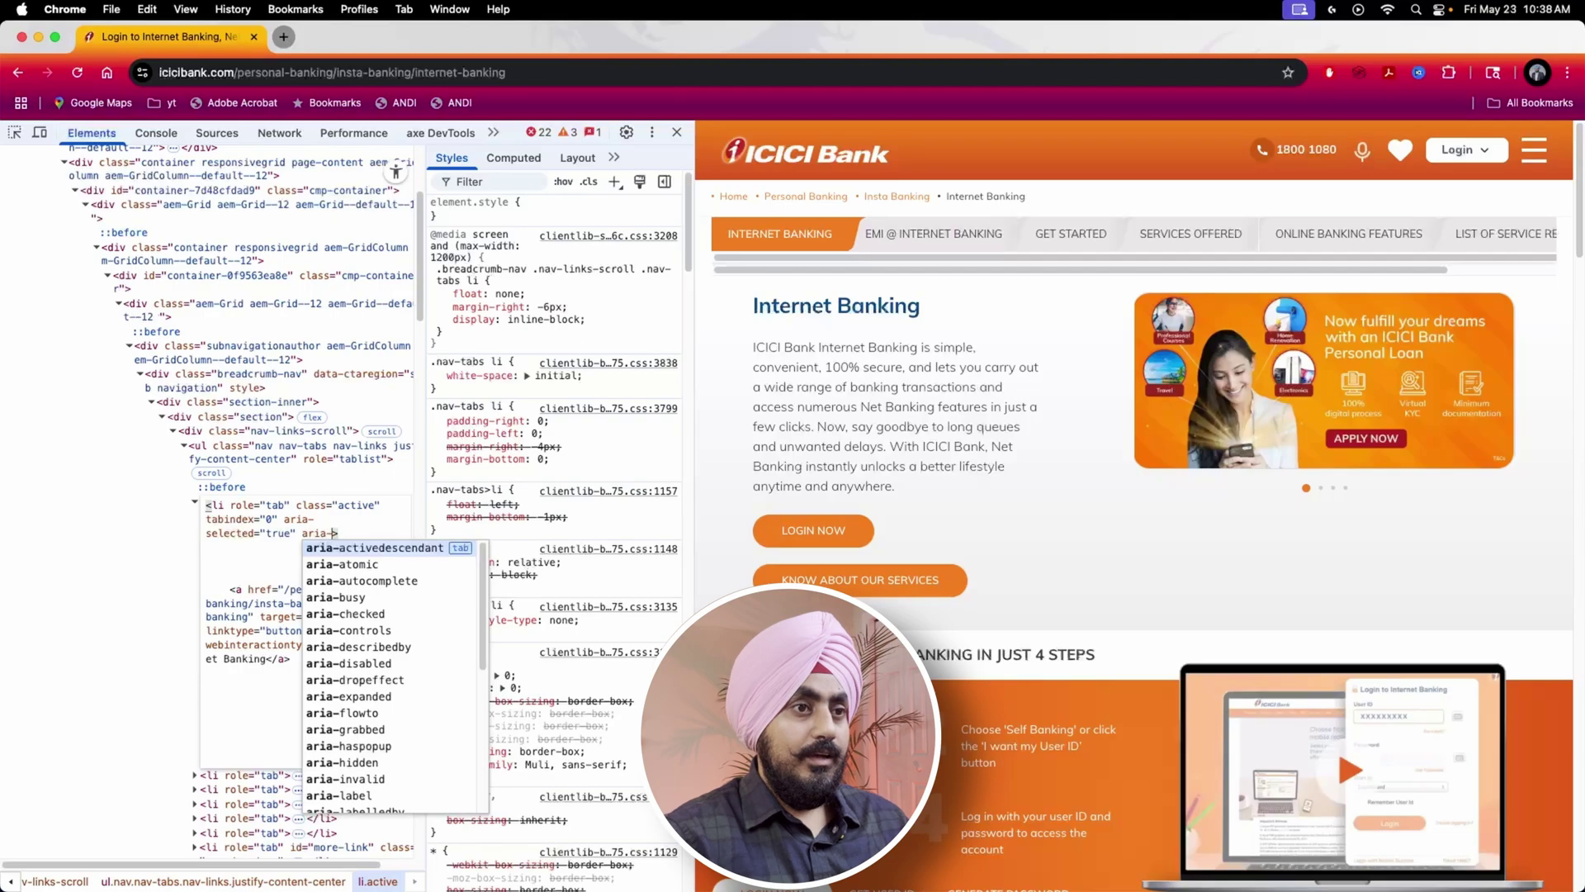
type("controls")
type("=\"\"")
type("id")
type("P")
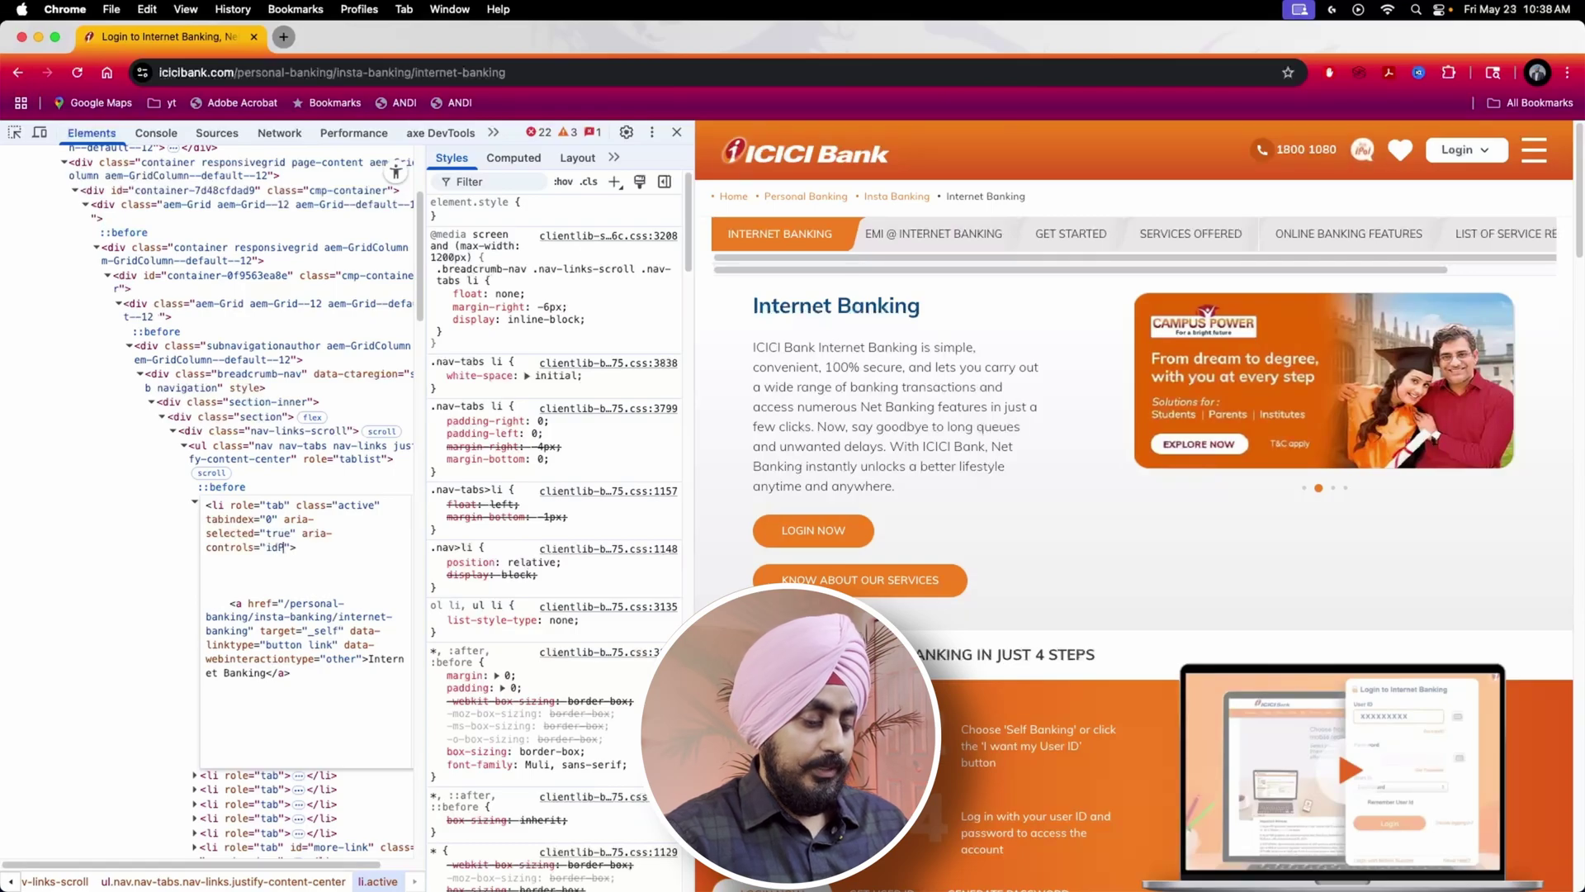
type("anel1")
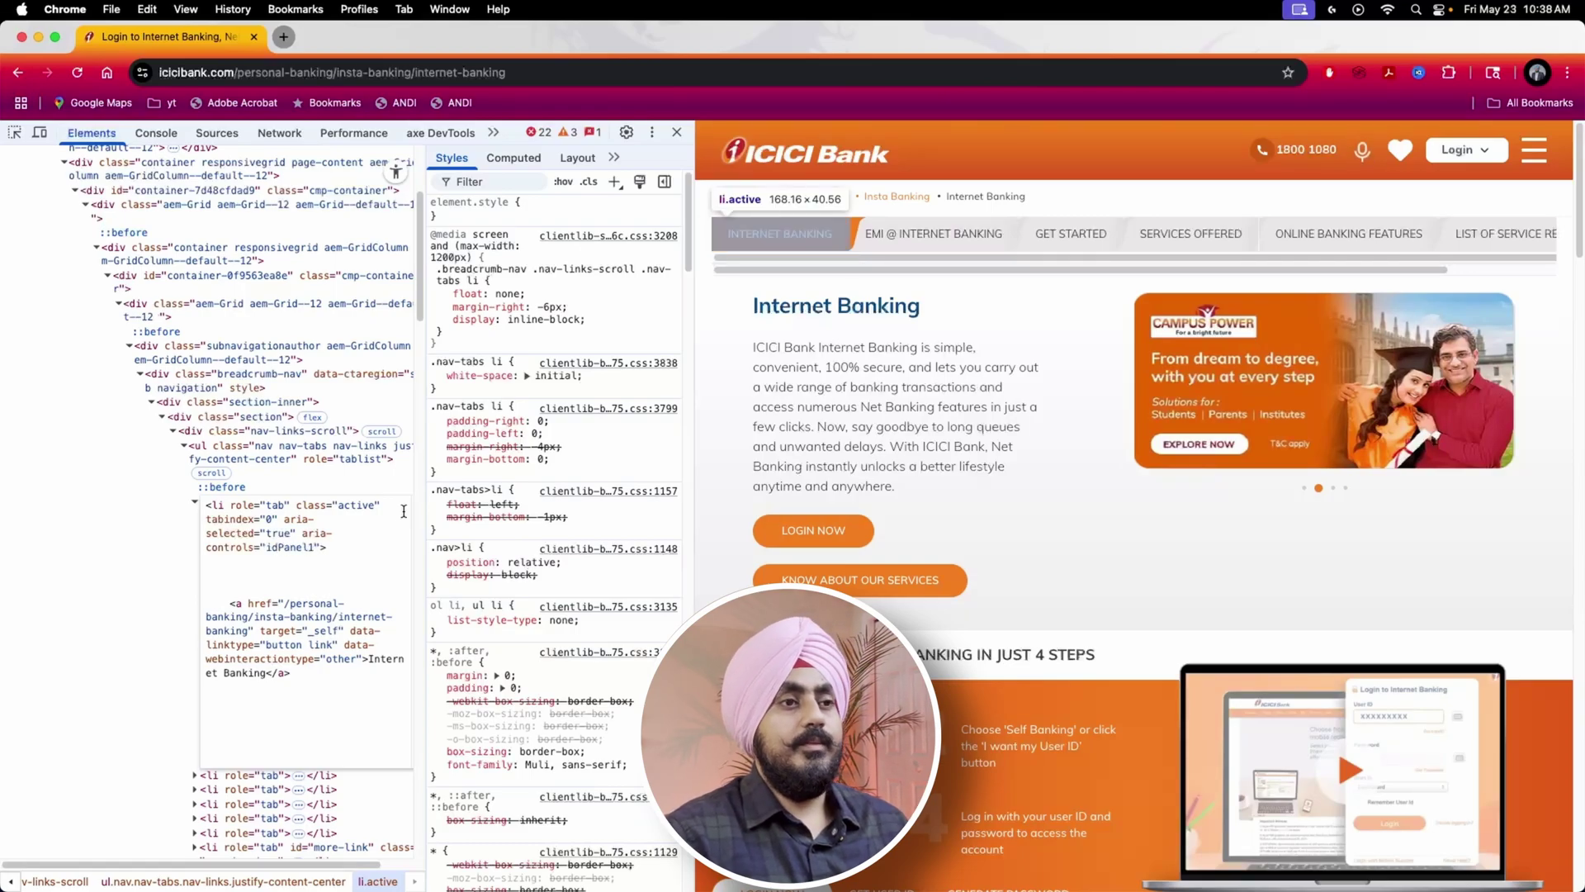
left_click(327, 471)
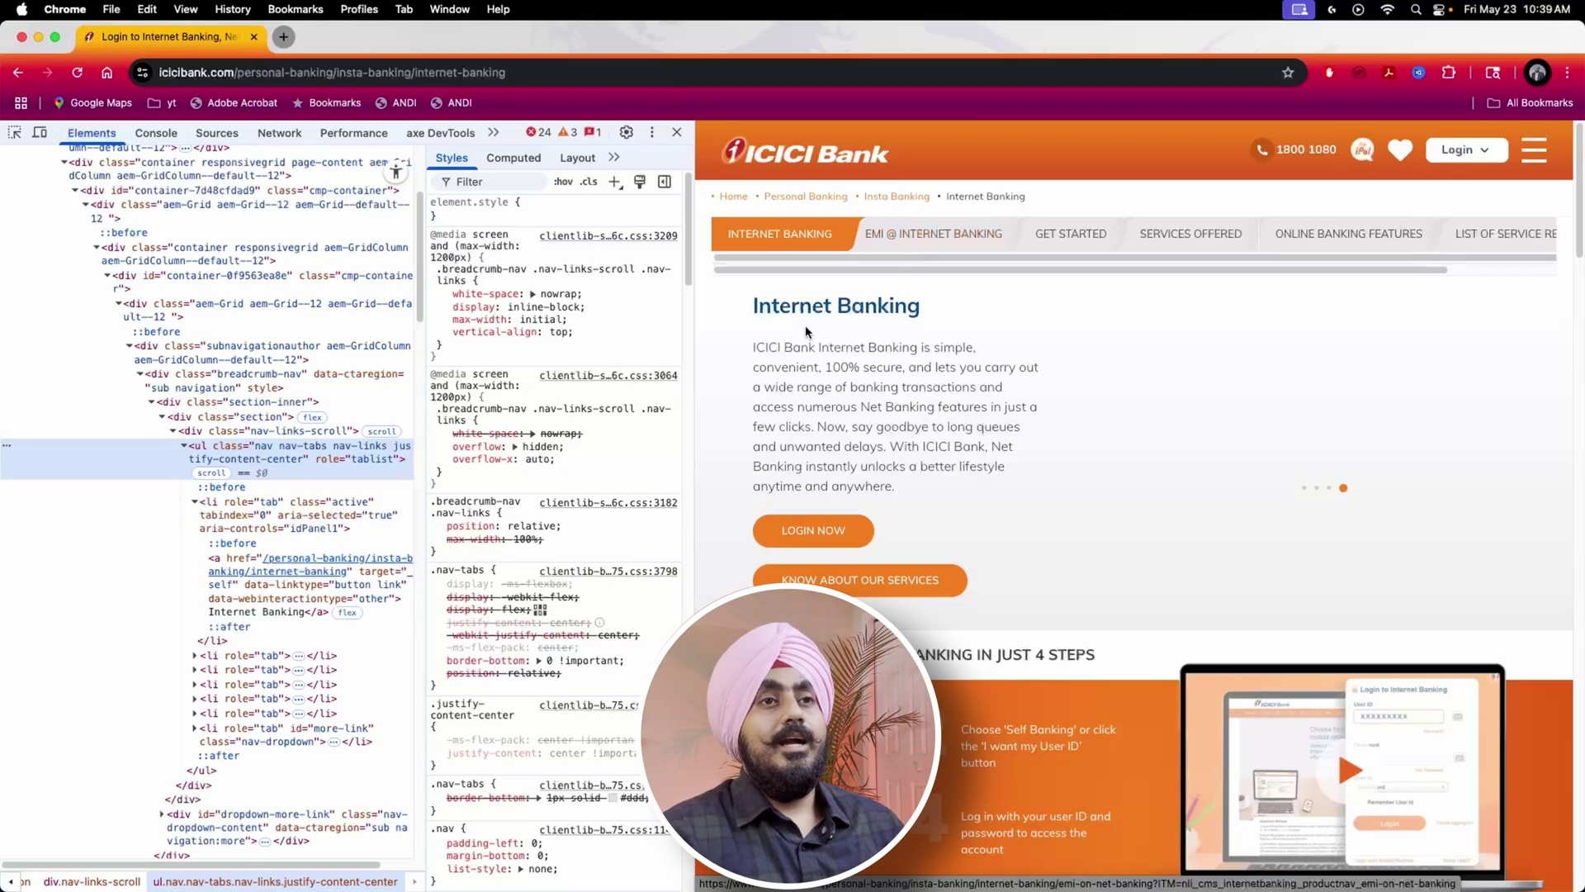
left_click(676, 134)
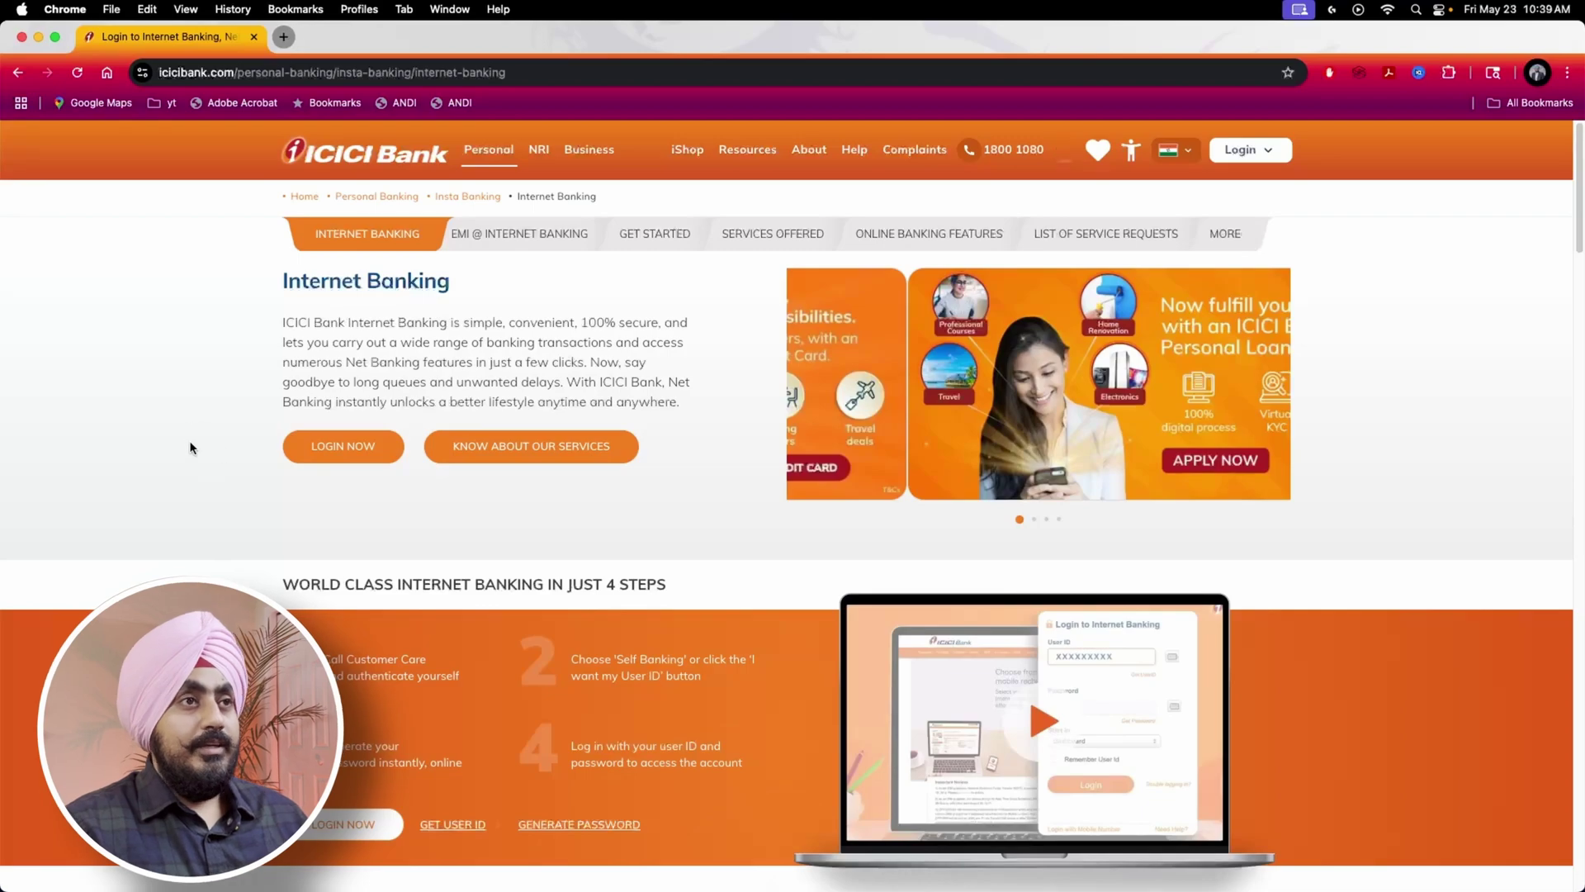
Reload the Internet Banking page and compare keyboard focus with pointer access in the header navigation, including the NRI menu.
left_click(77, 72)
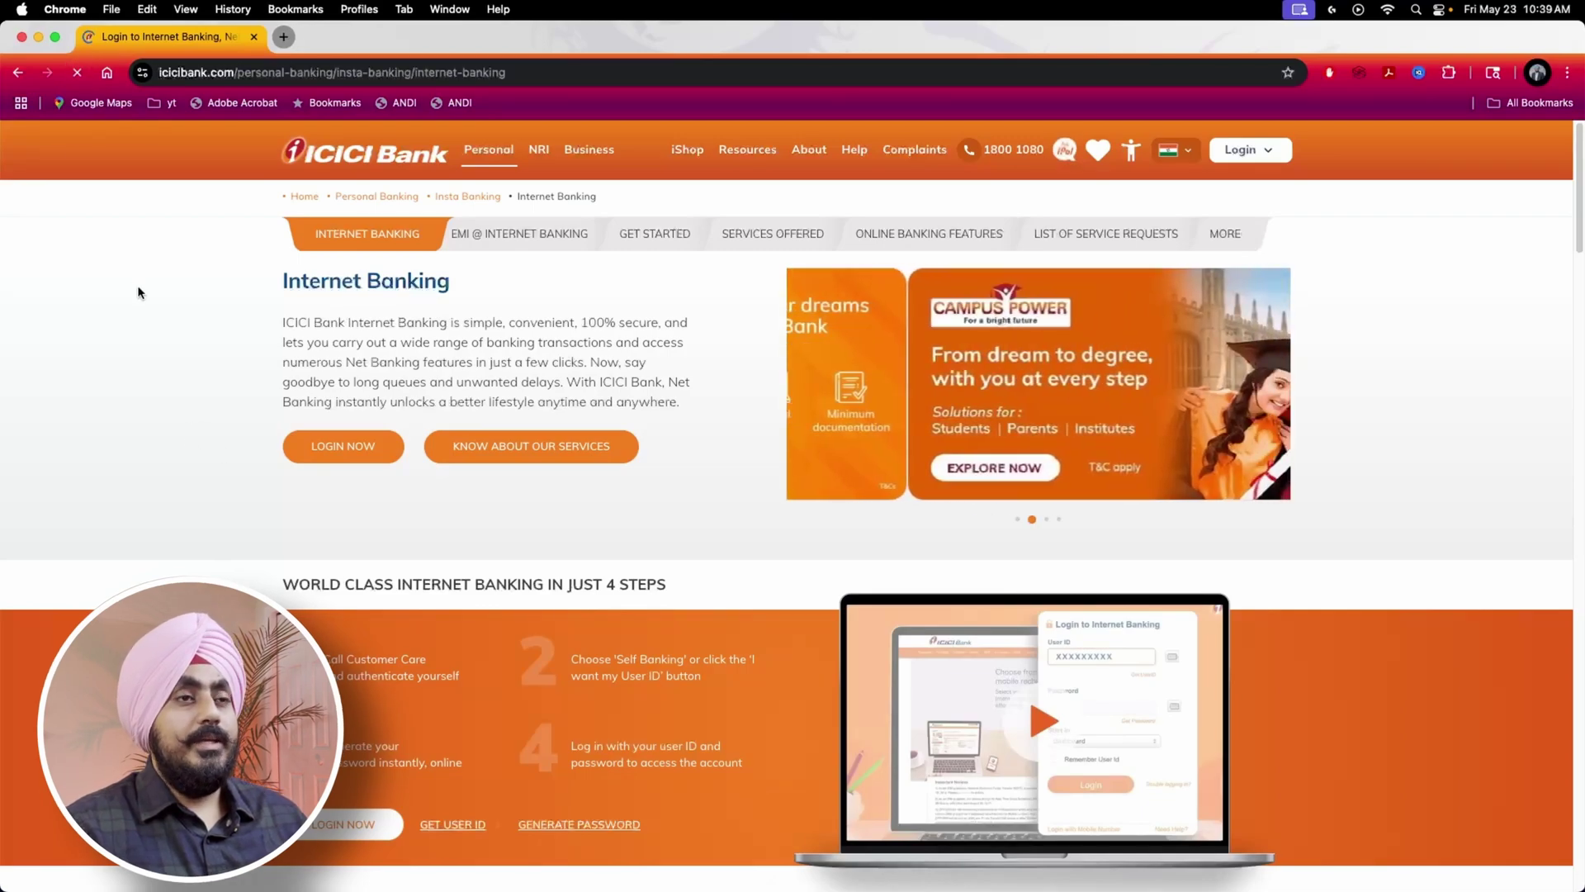
scroll(137, 285, "down", 1)
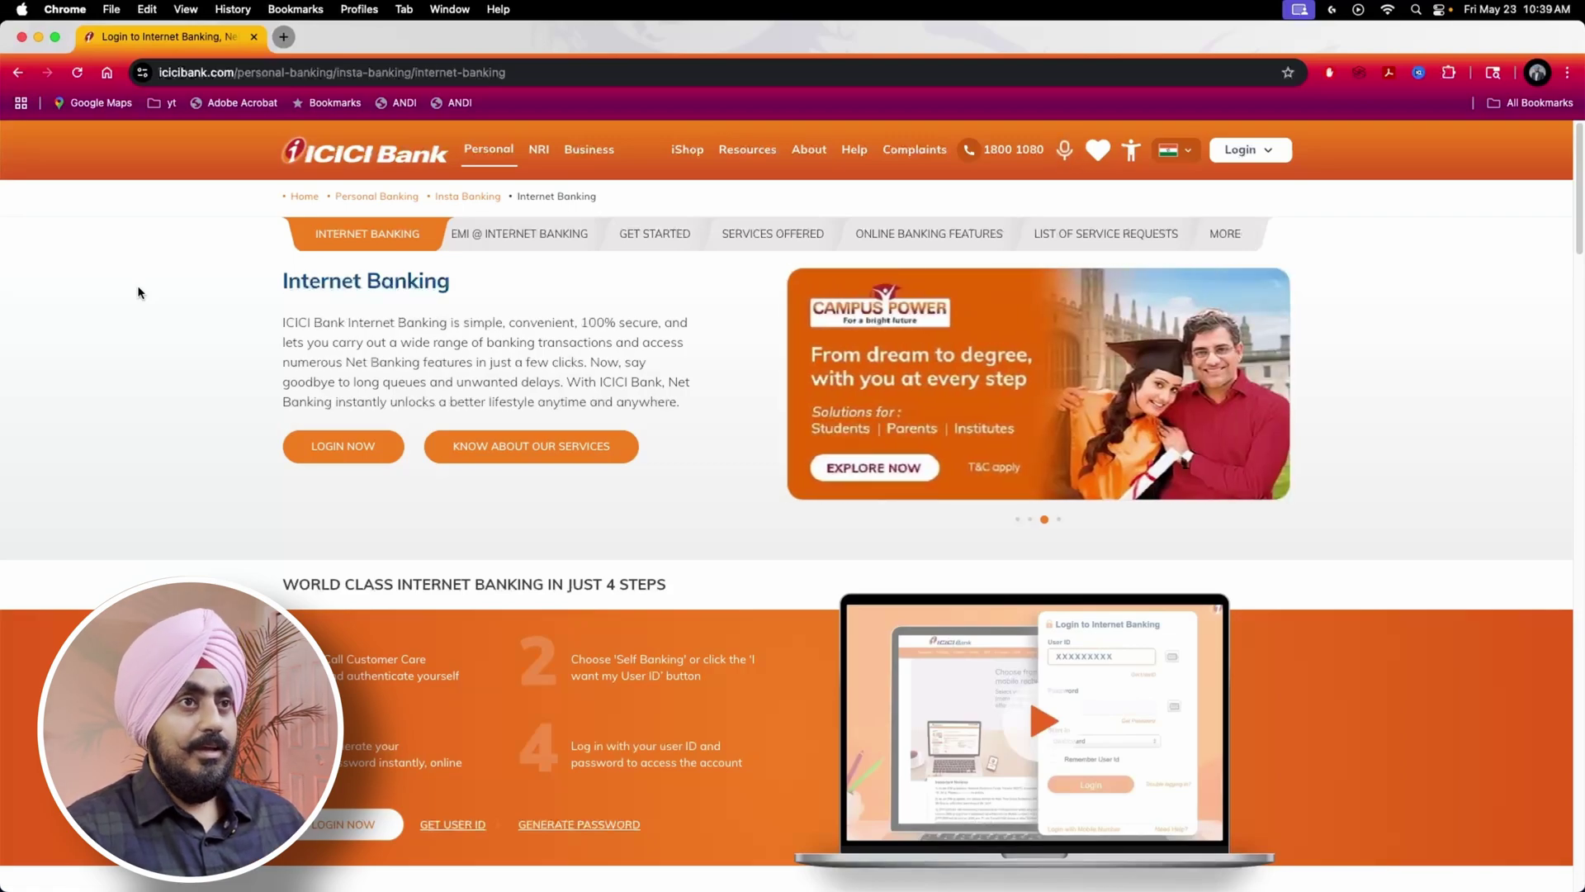
key("Tab")
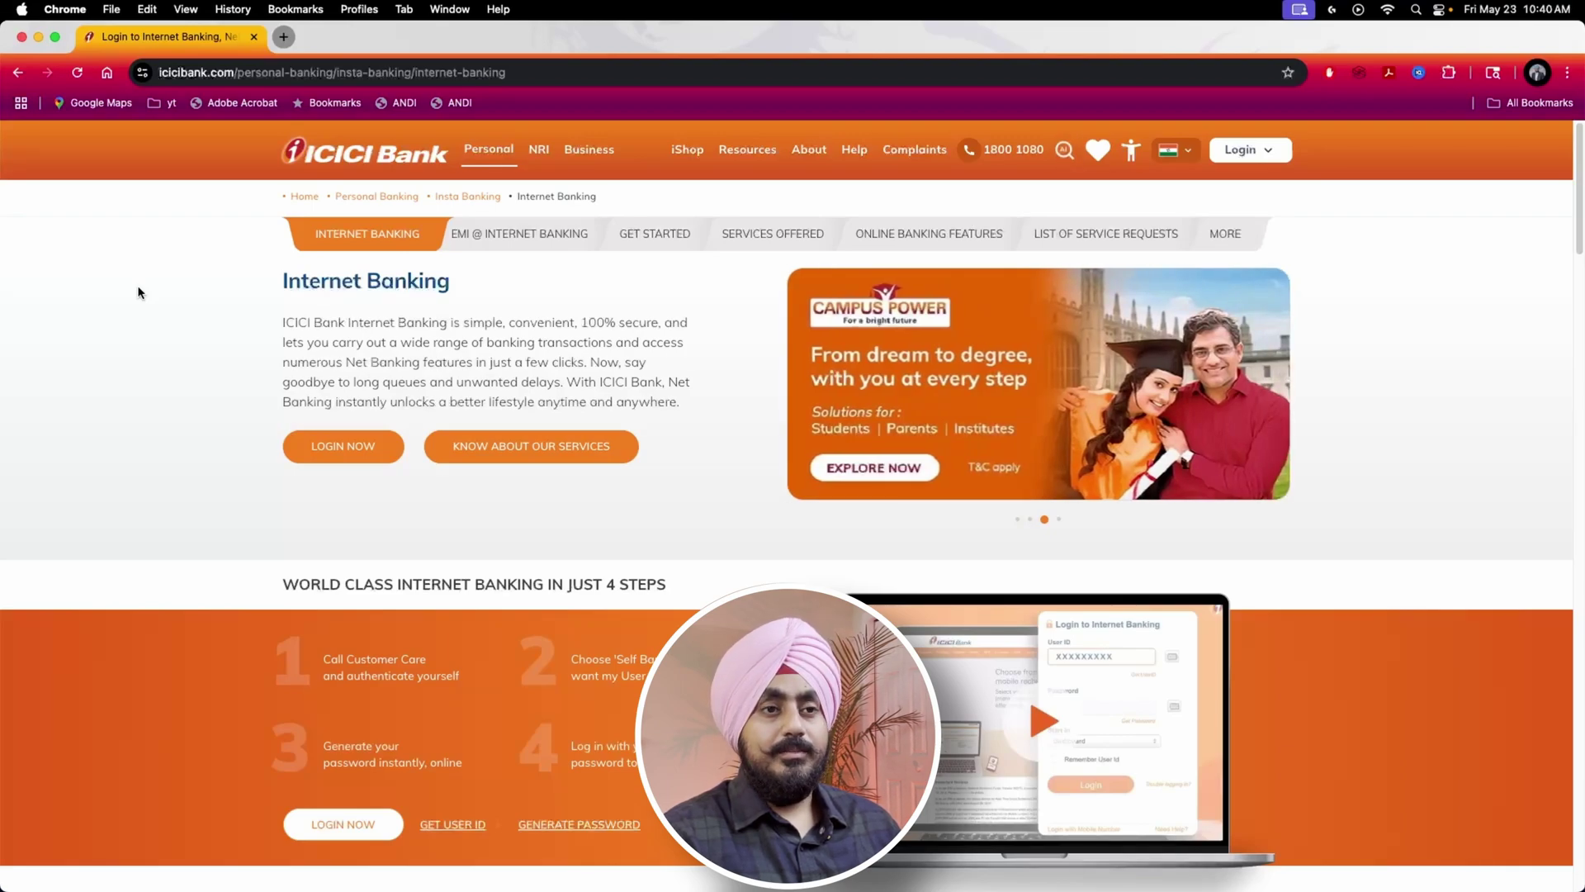
key("Tab")
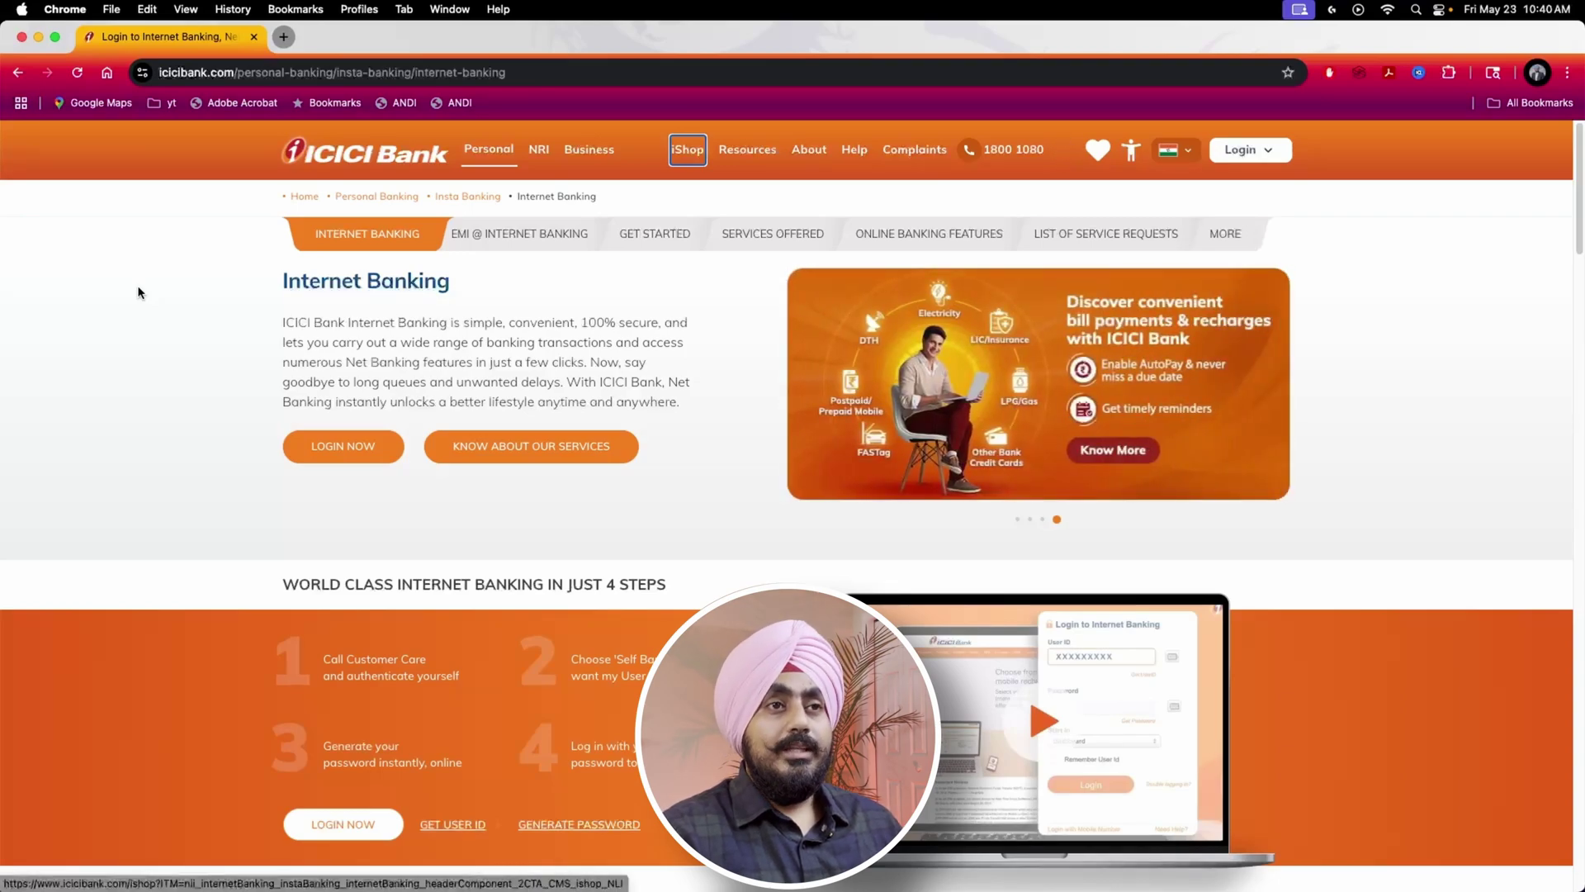
mouse_move(500, 157)
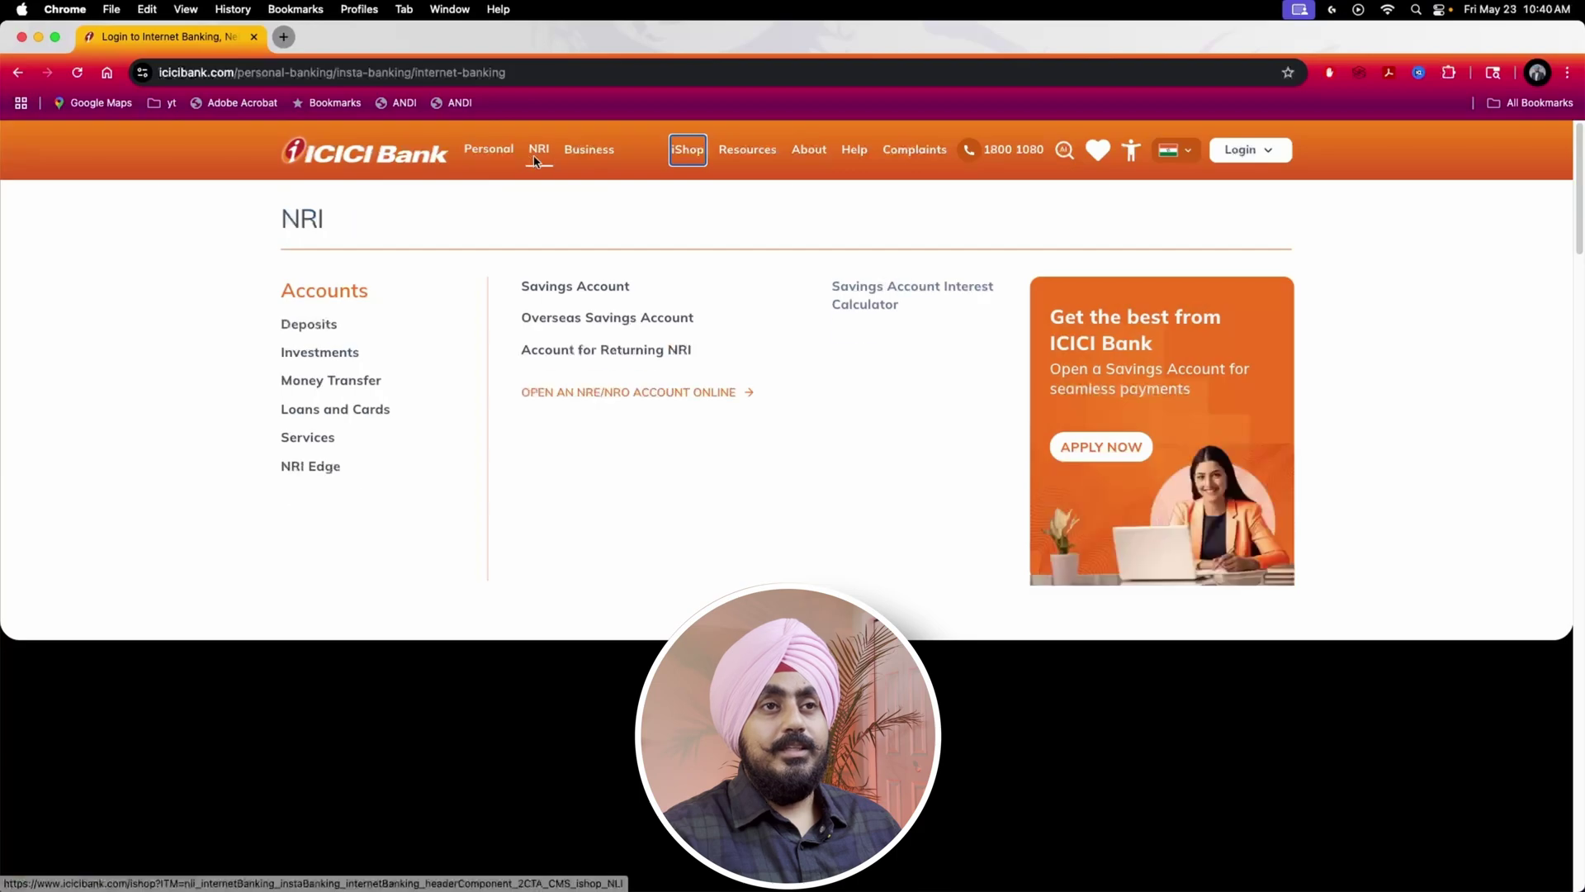
mouse_move(573, 161)
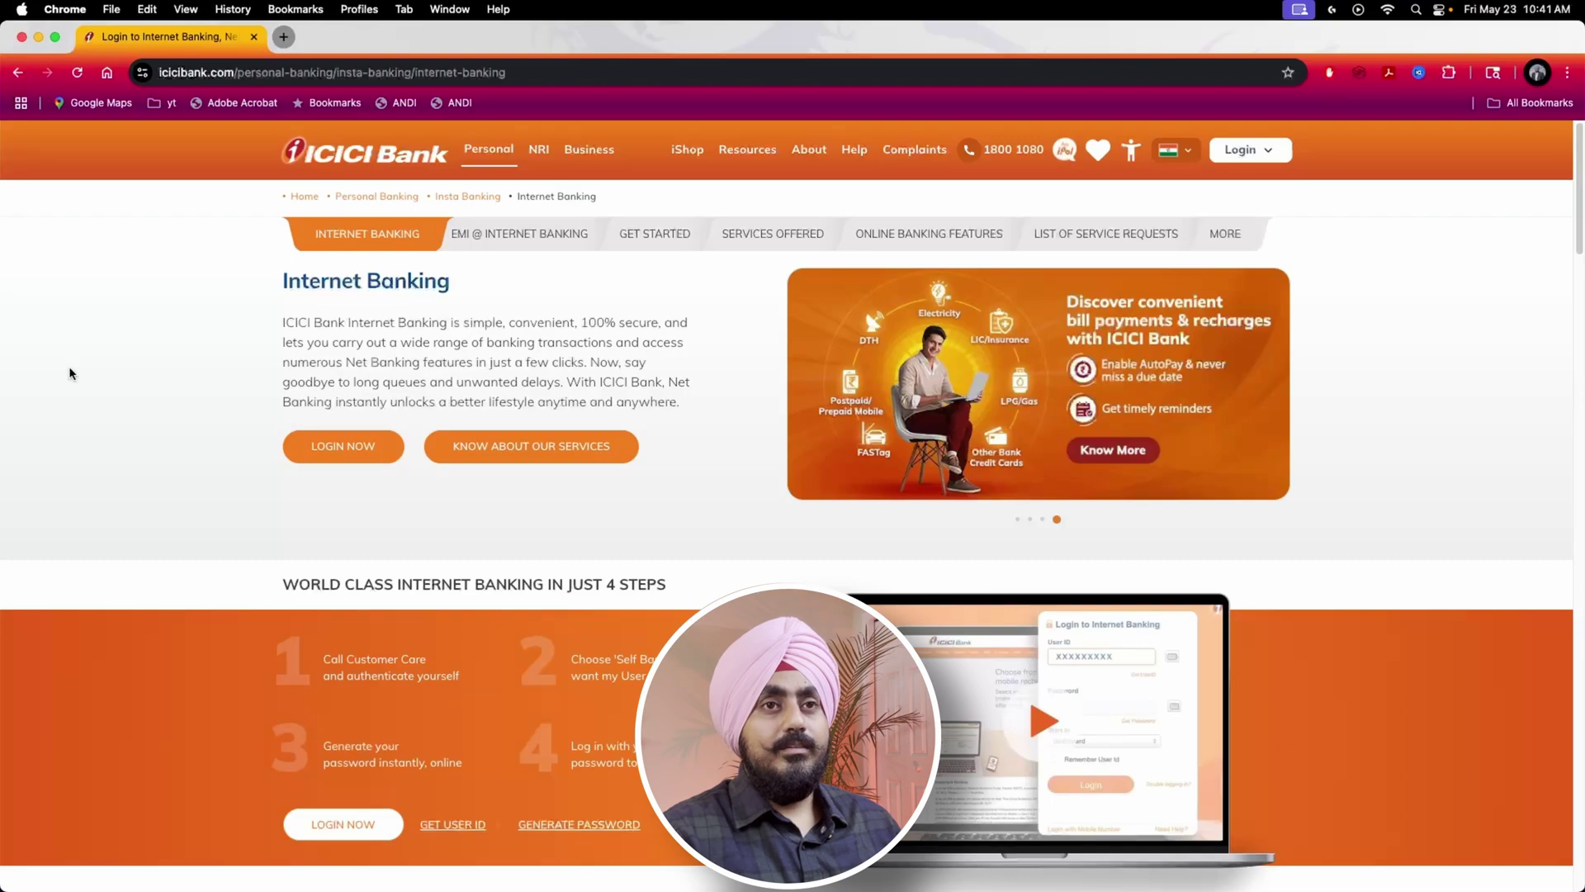
Move keyboard focus through the breadcrumb links from Home to Internet Banking to check their focus order.
key("Tab")
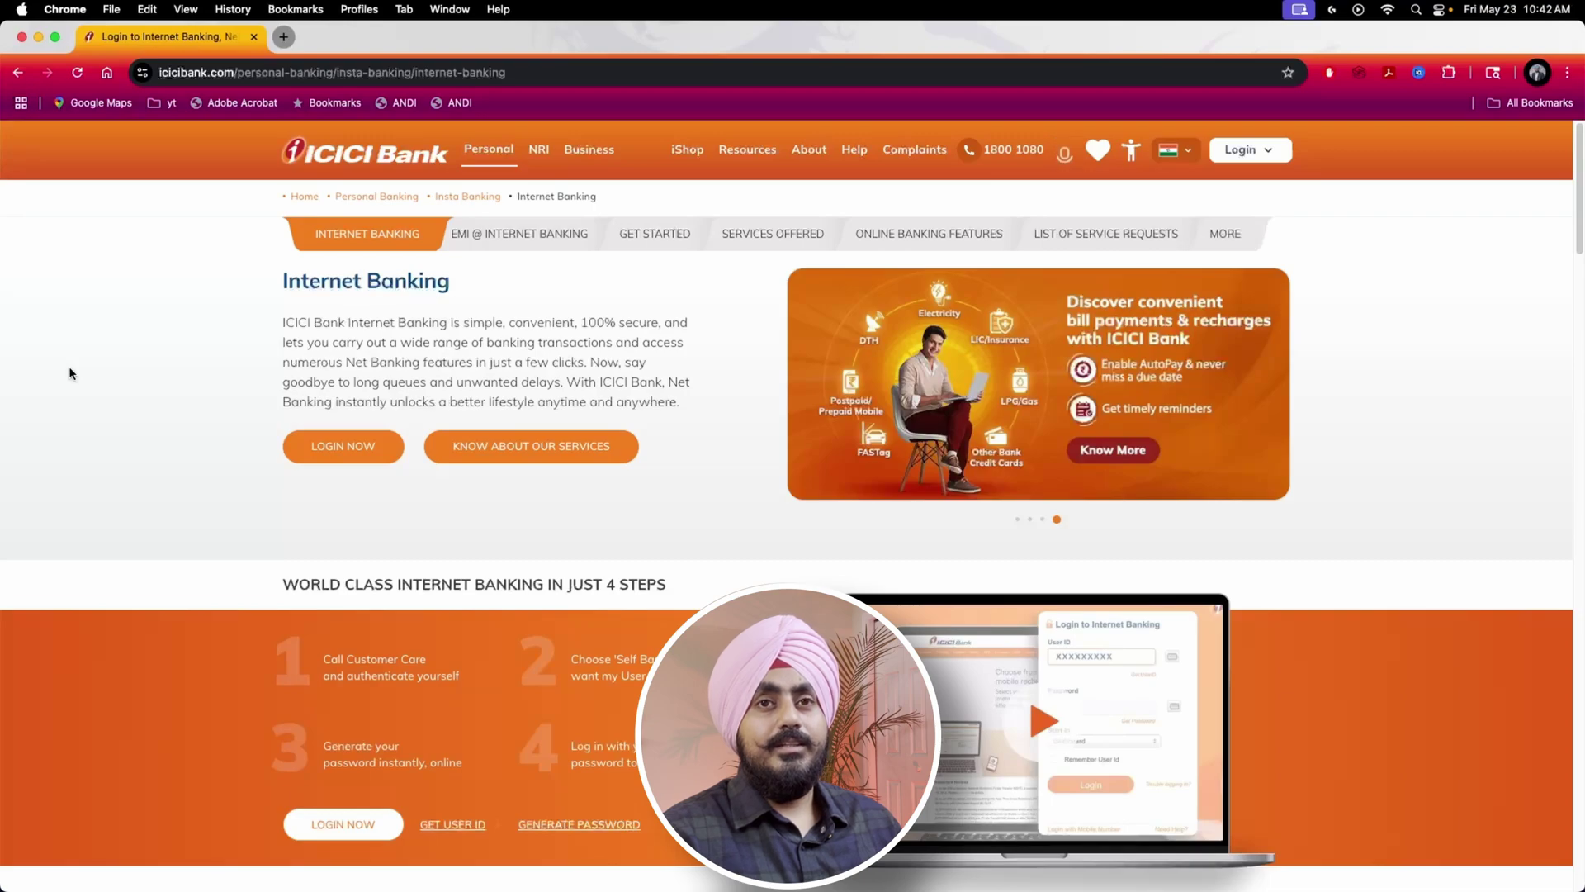
key("Tab")
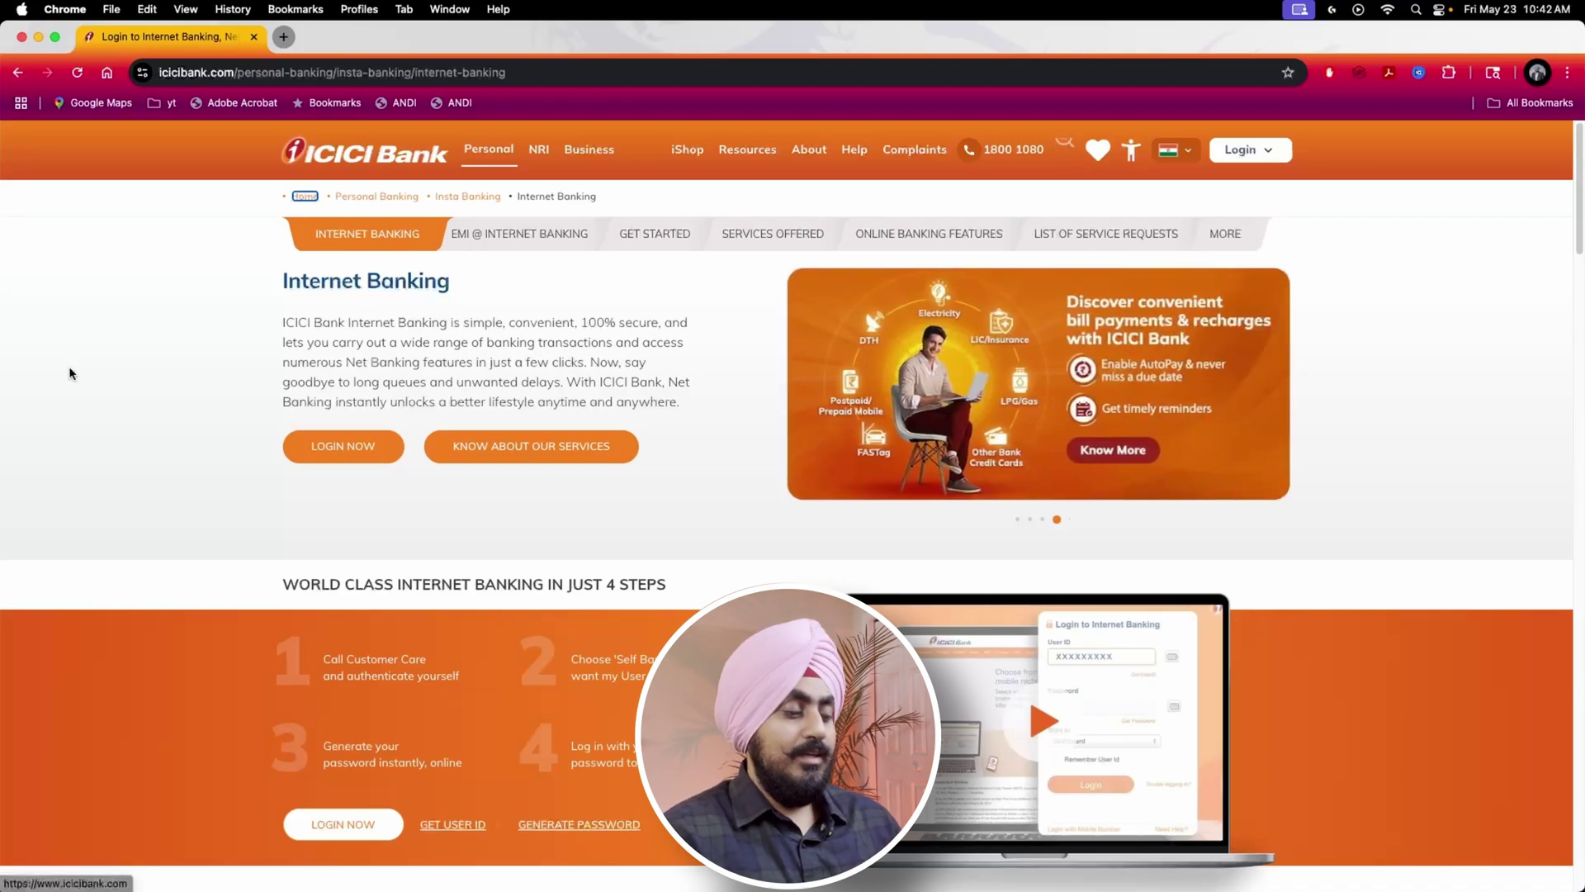
key("Tab")
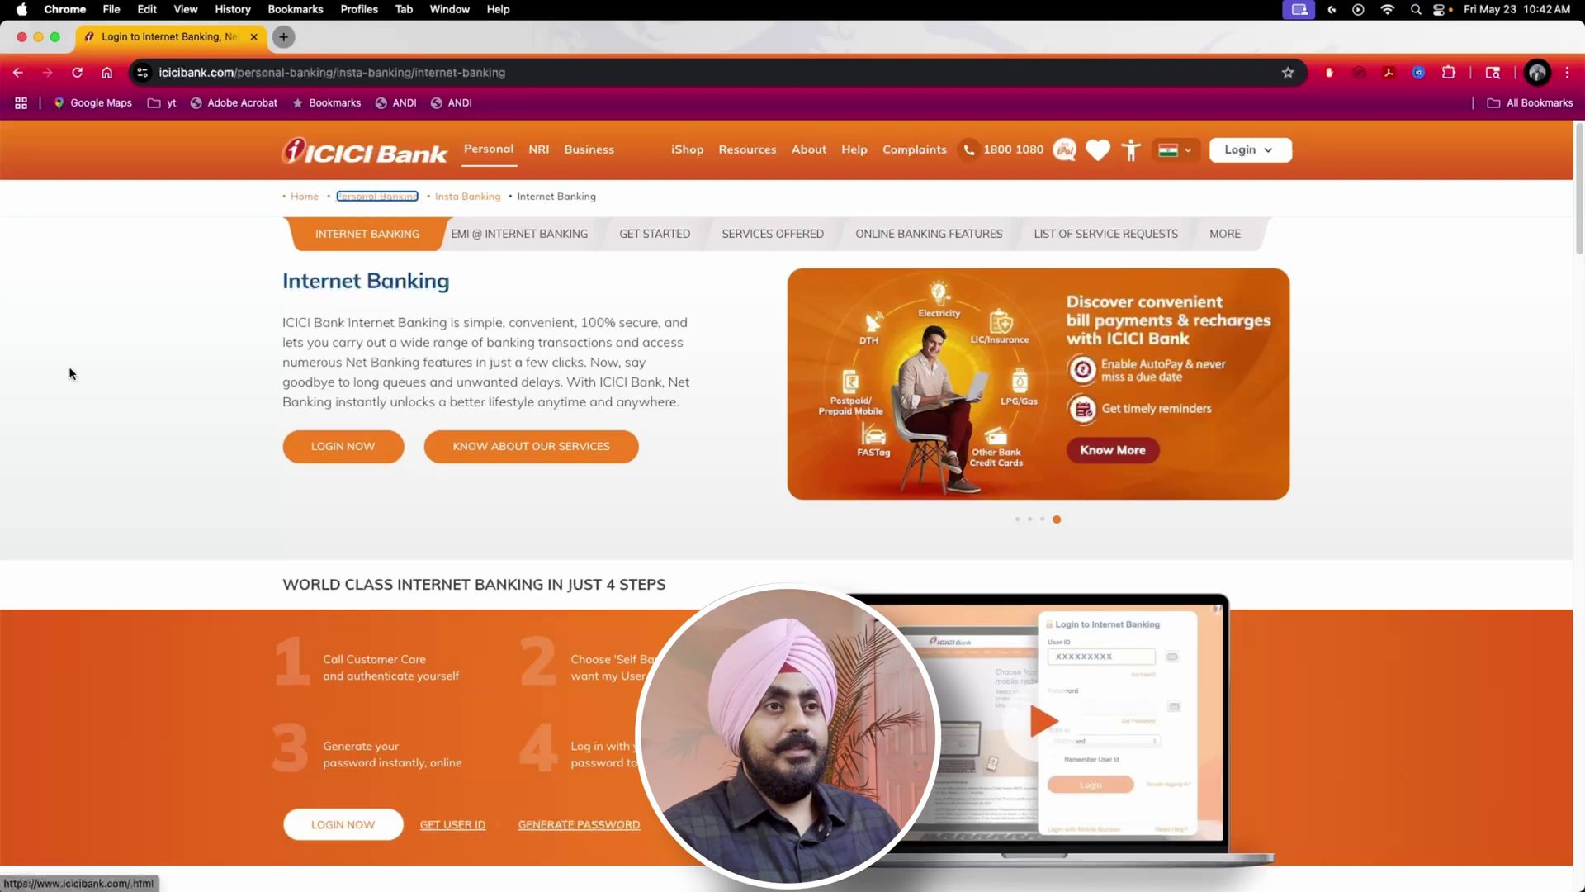
key("Tab")
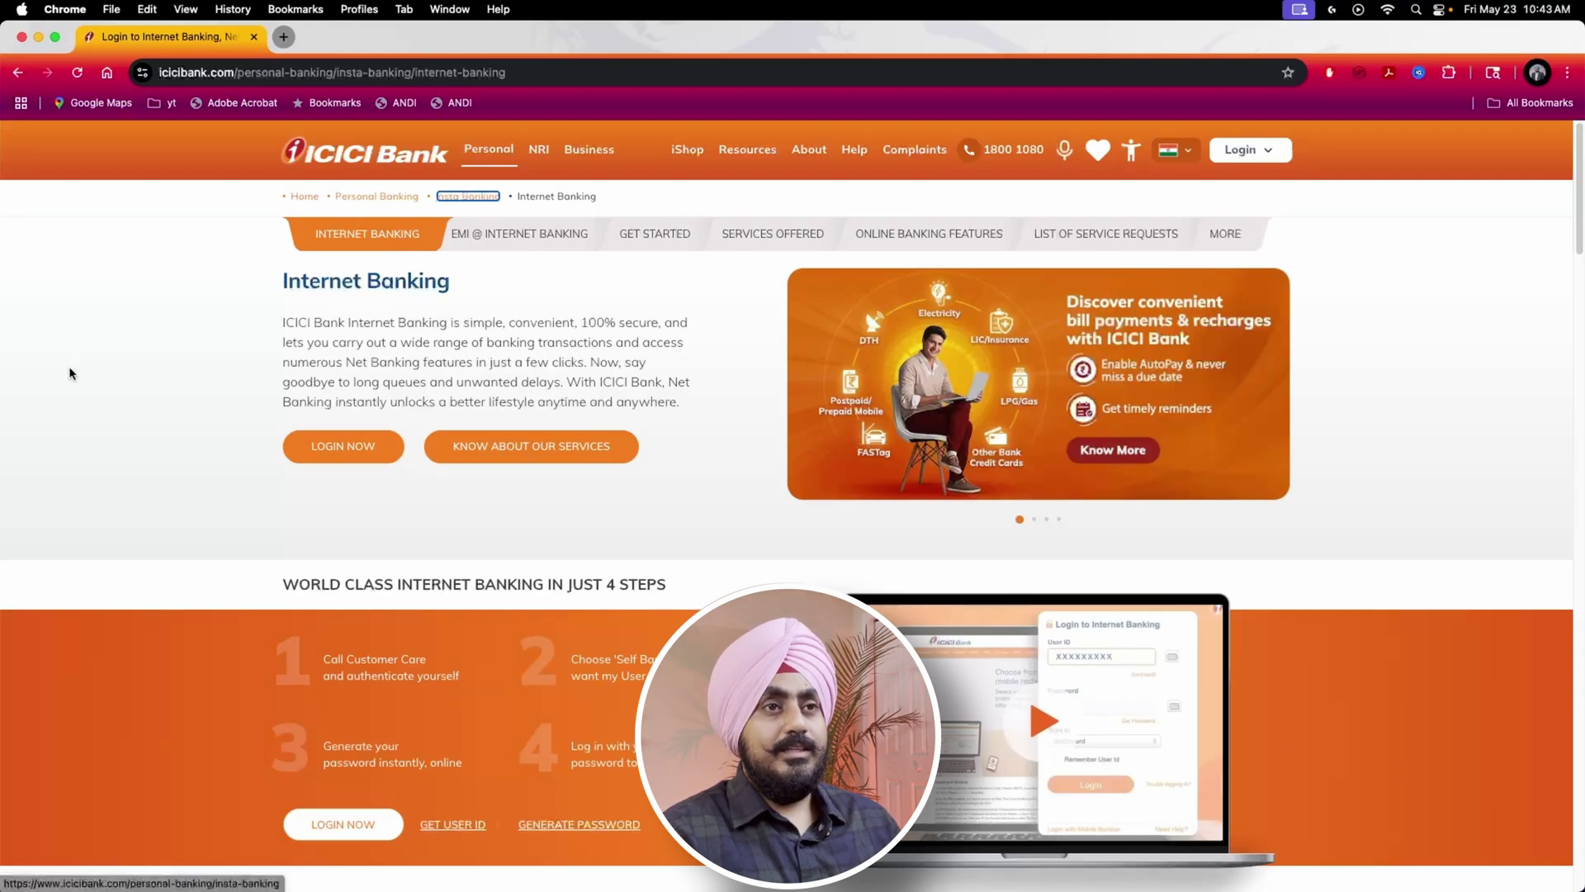
key("Tab")
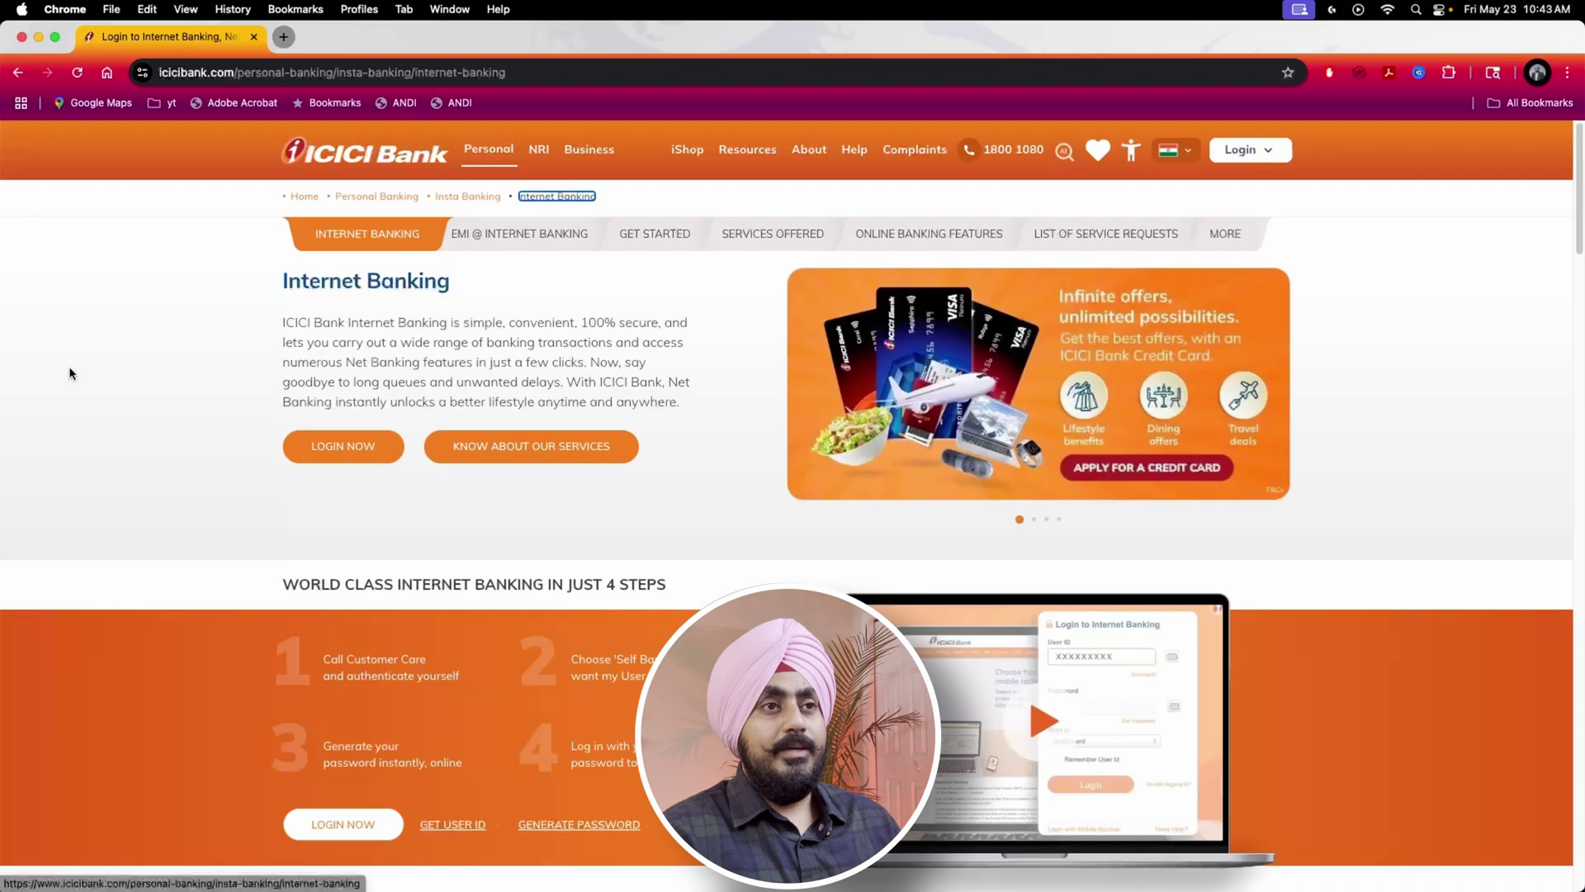
Move keyboard focus through the section tabs from Internet Banking to List of Service Requests.
key("Tab")
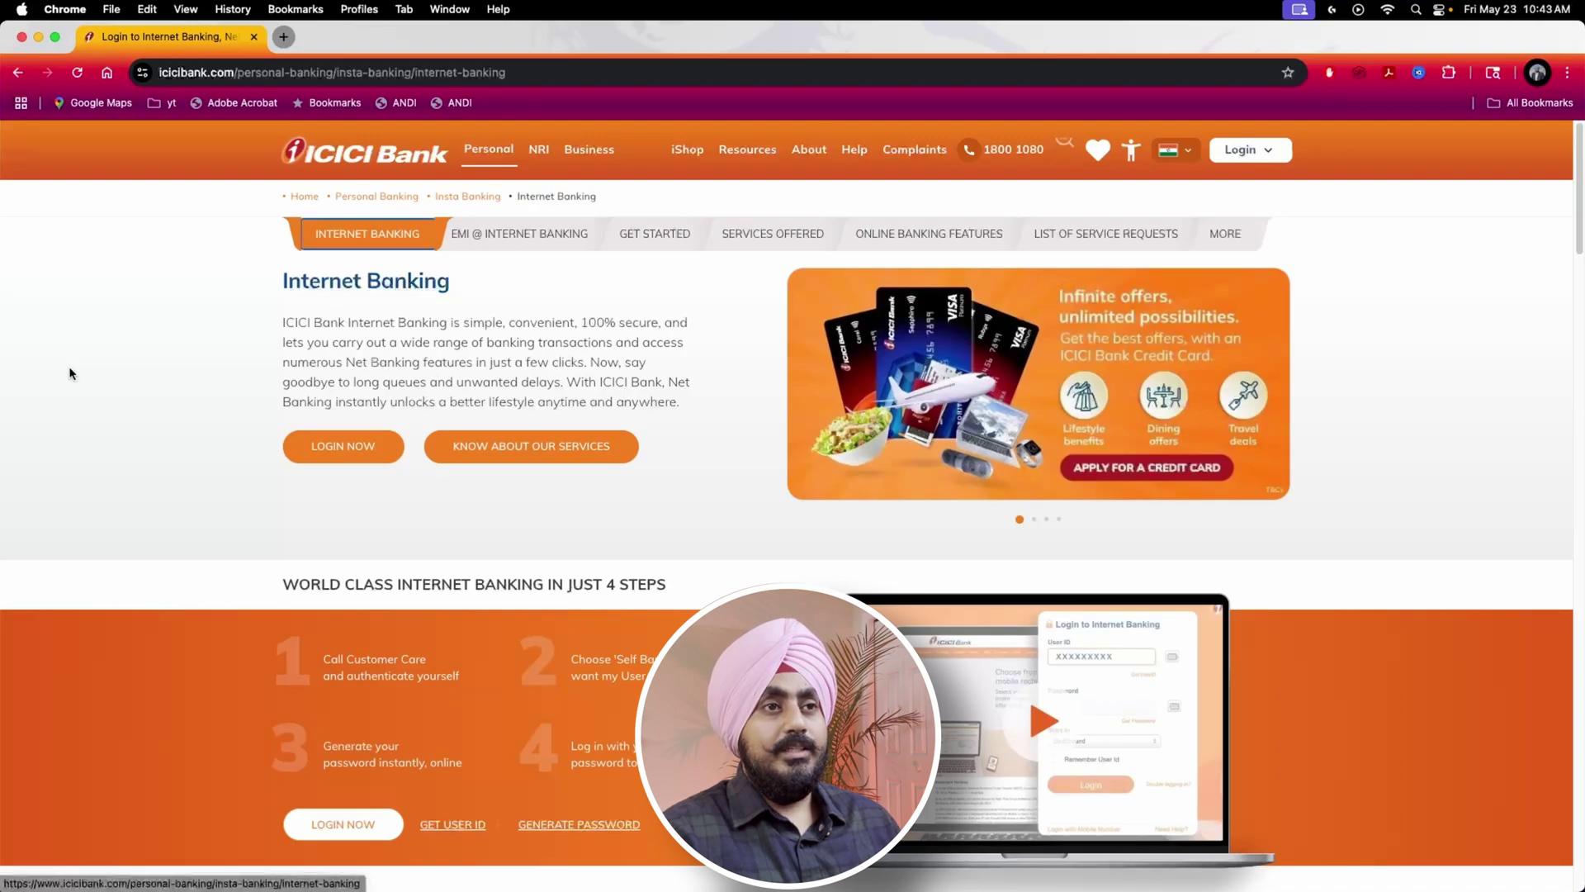
key("Tab")
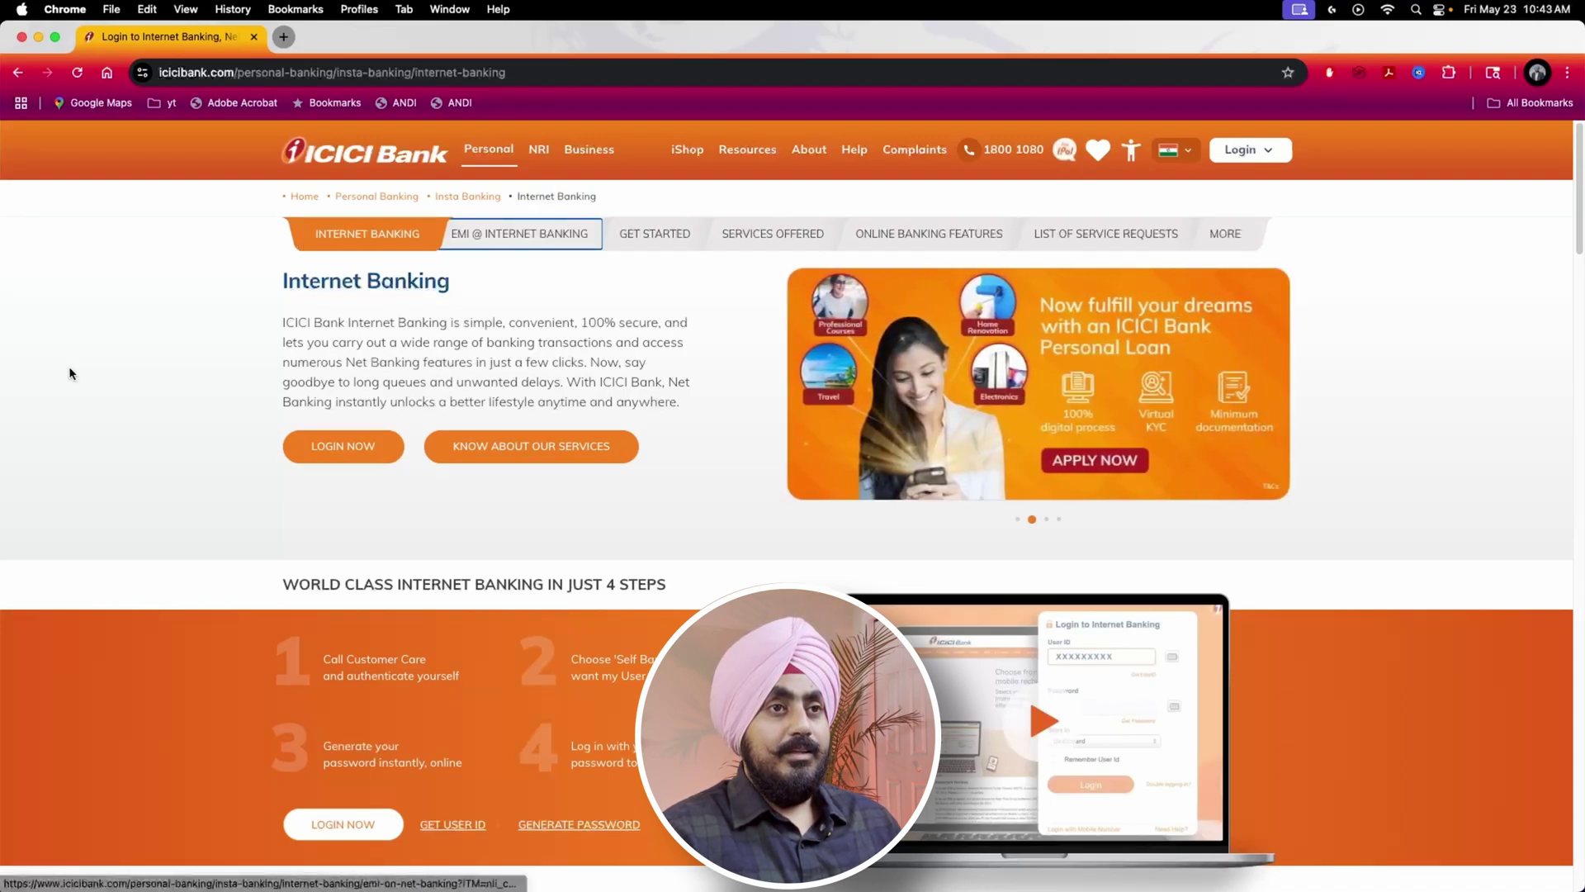
key("Tab")
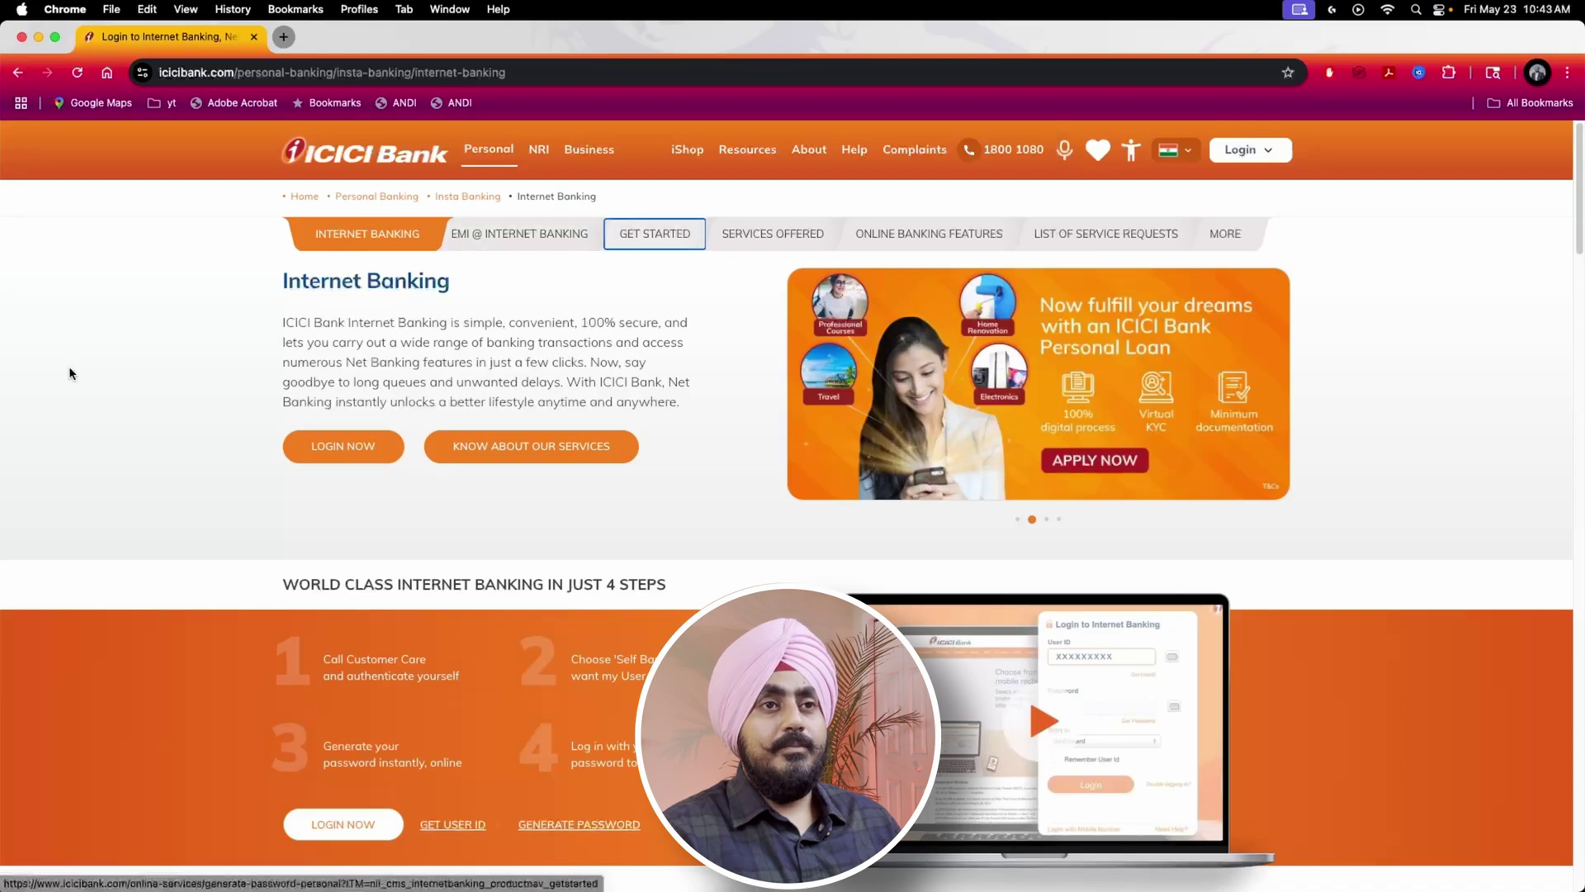
key("Tab")
key("Tab")
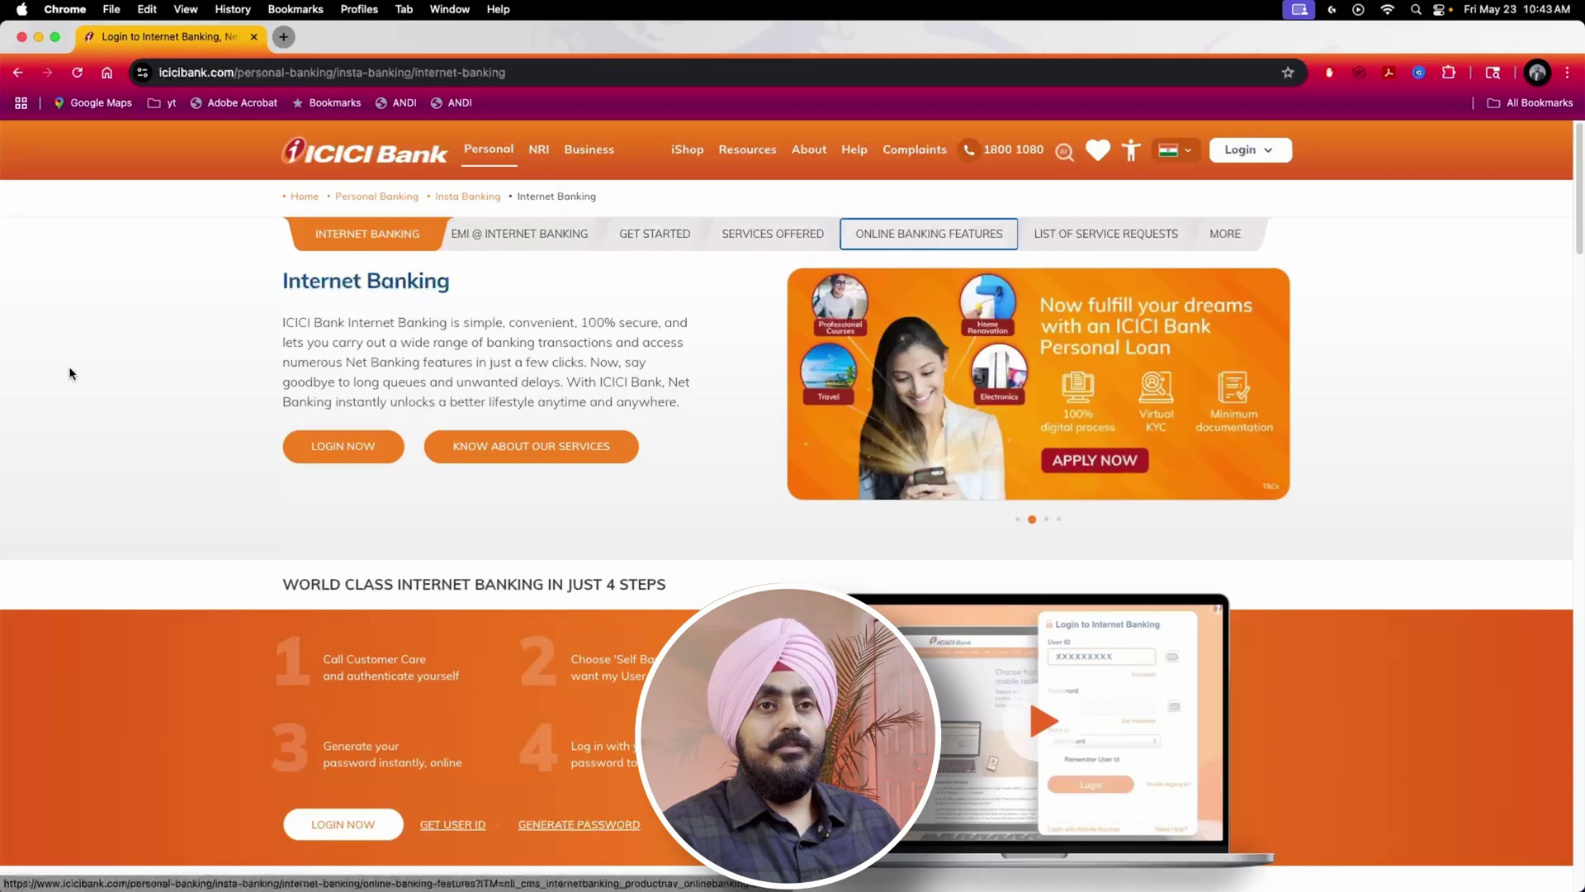
key("Tab")
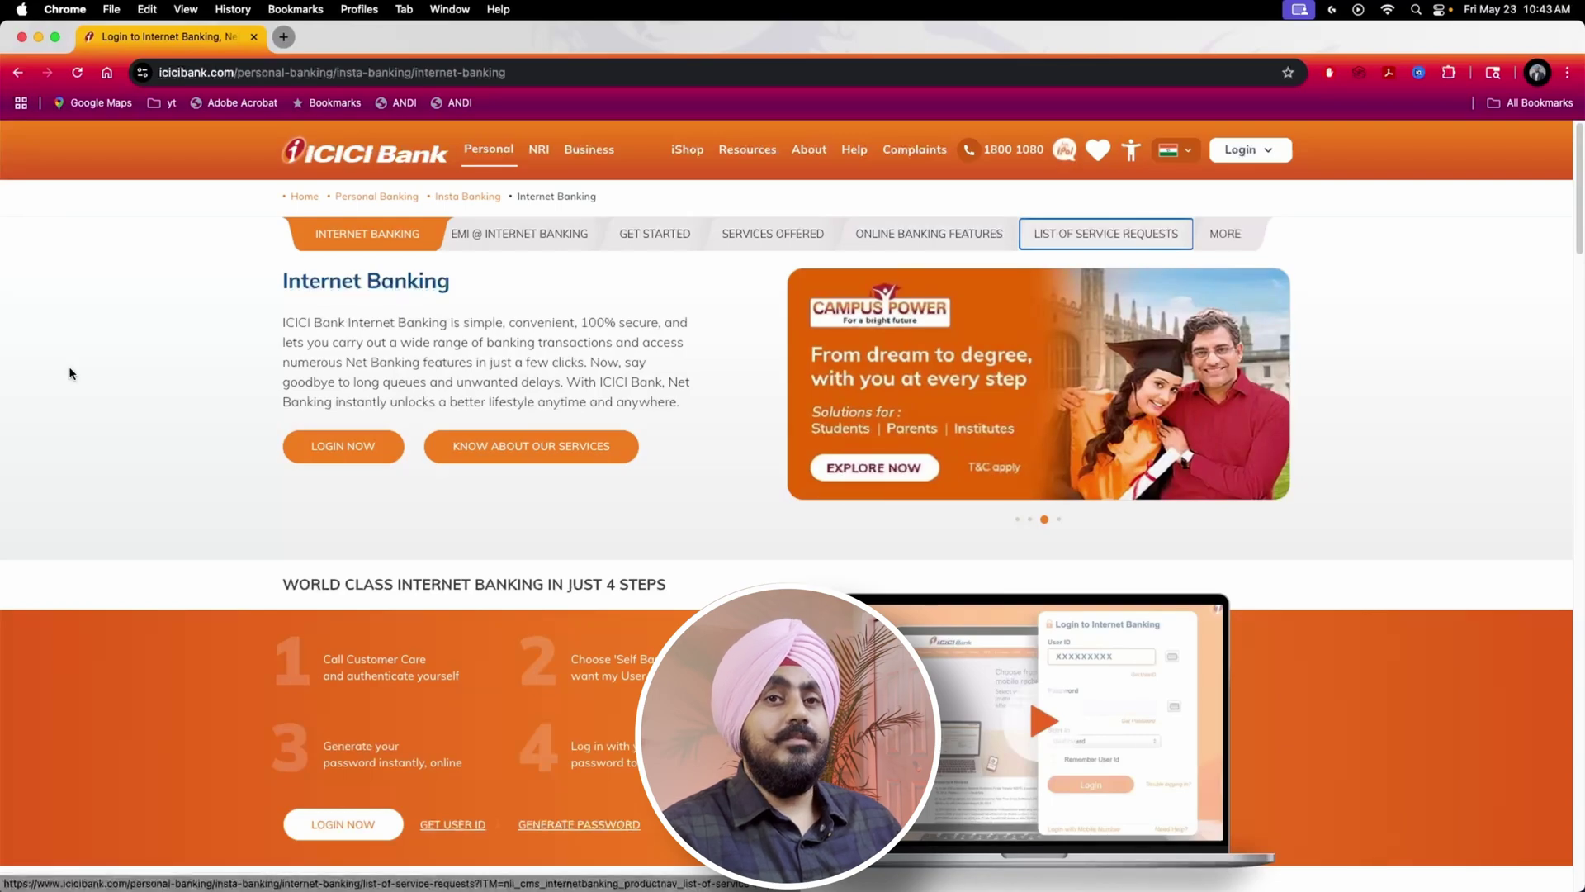
Move keyboard focus through the Login Now and Know About Our Services links, then the links under the four-step section up to Generate Password.
key("Tab")
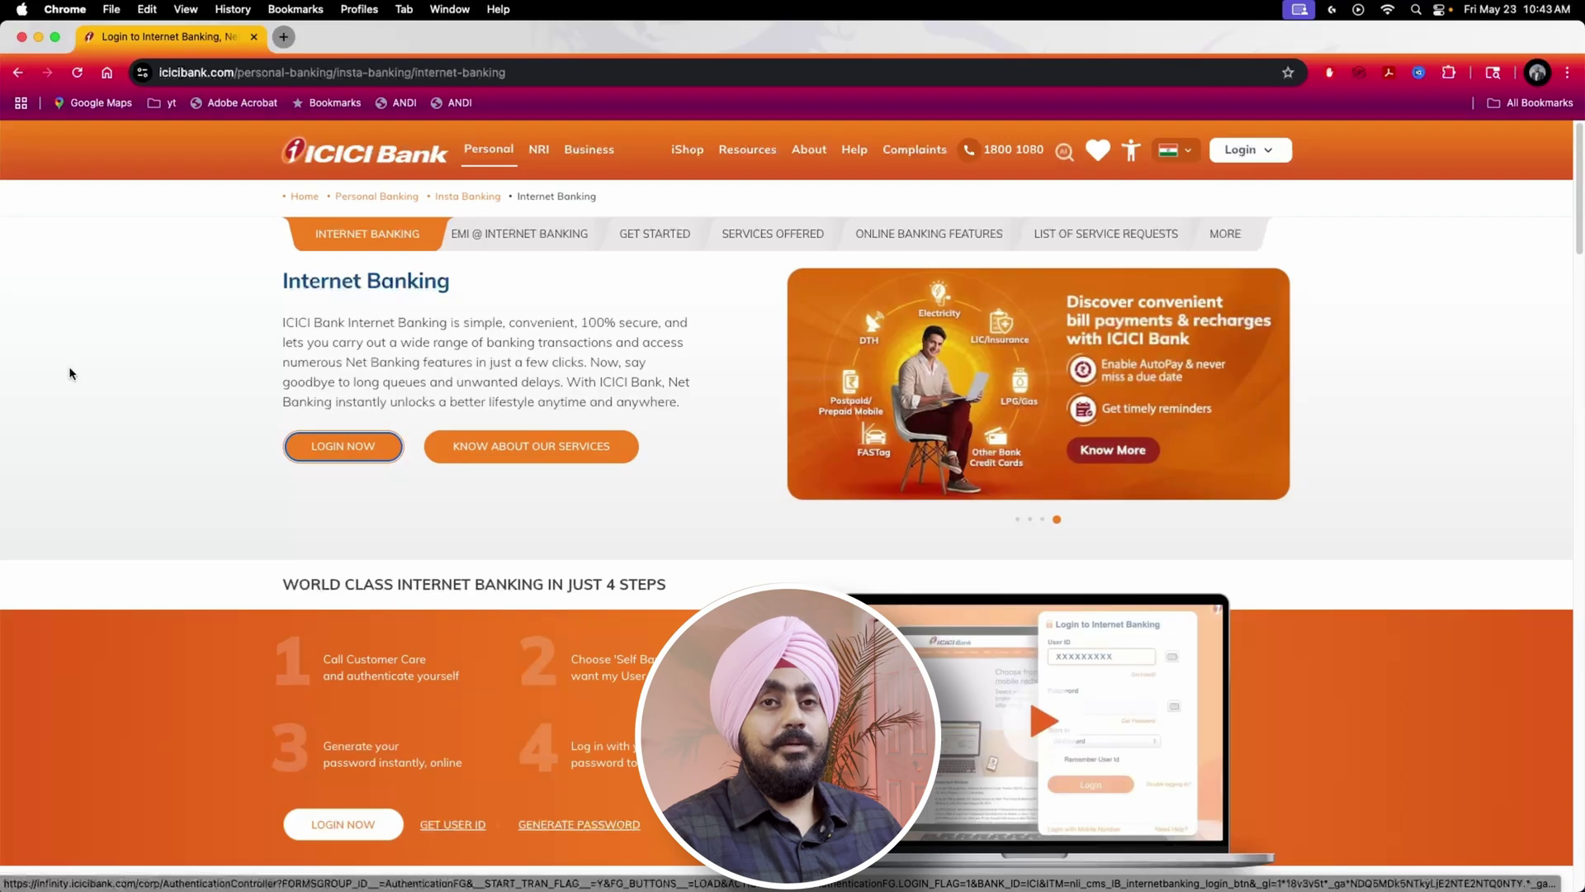
key("Tab")
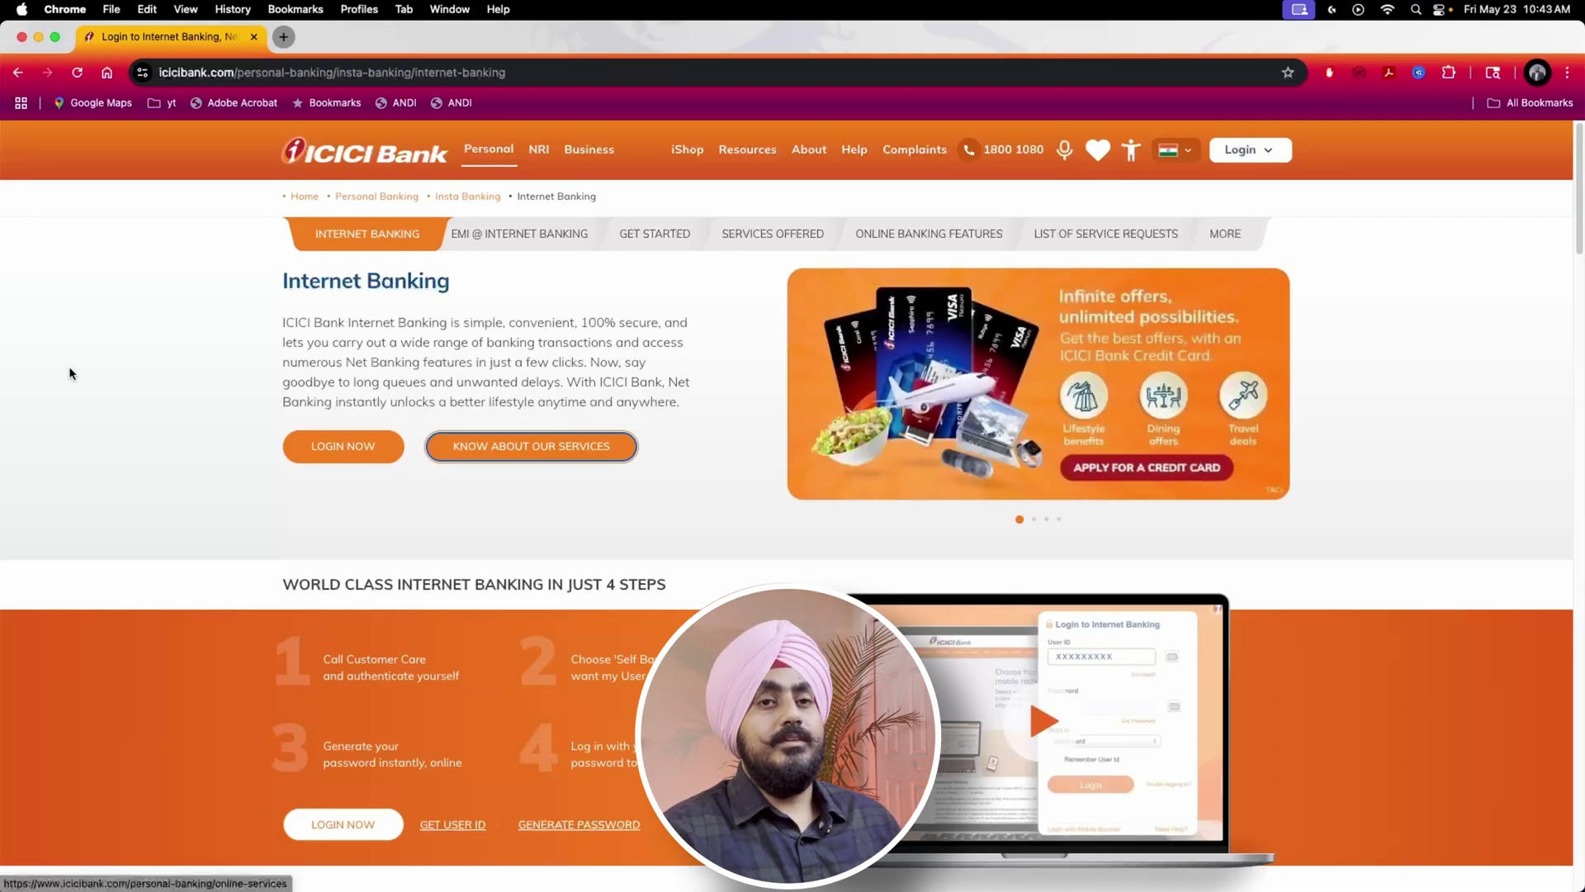
left_click(69, 368)
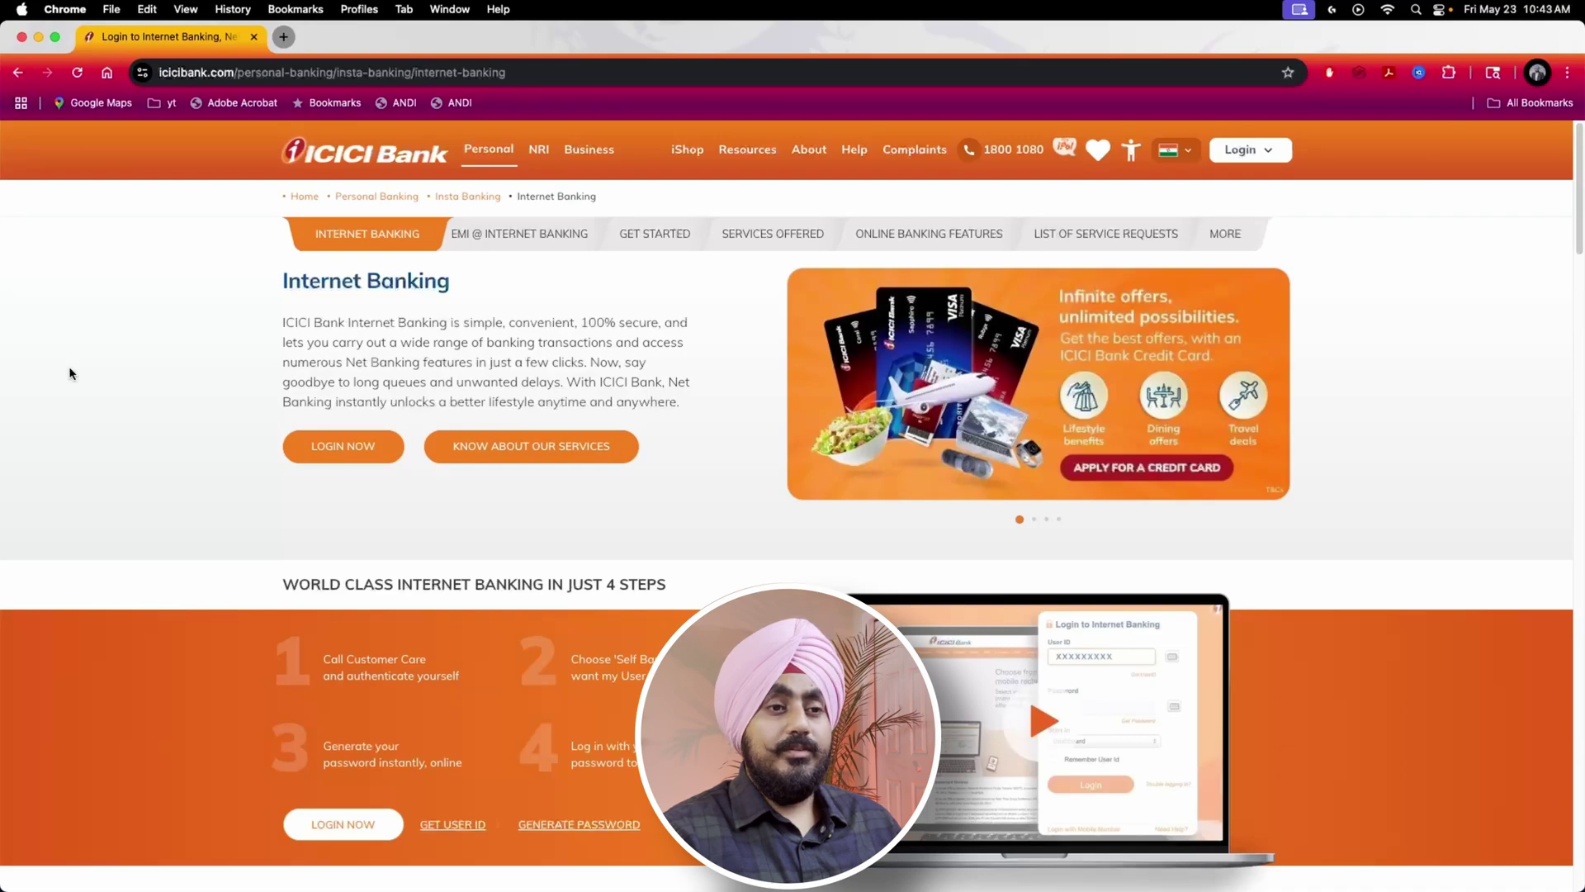
key("Tab")
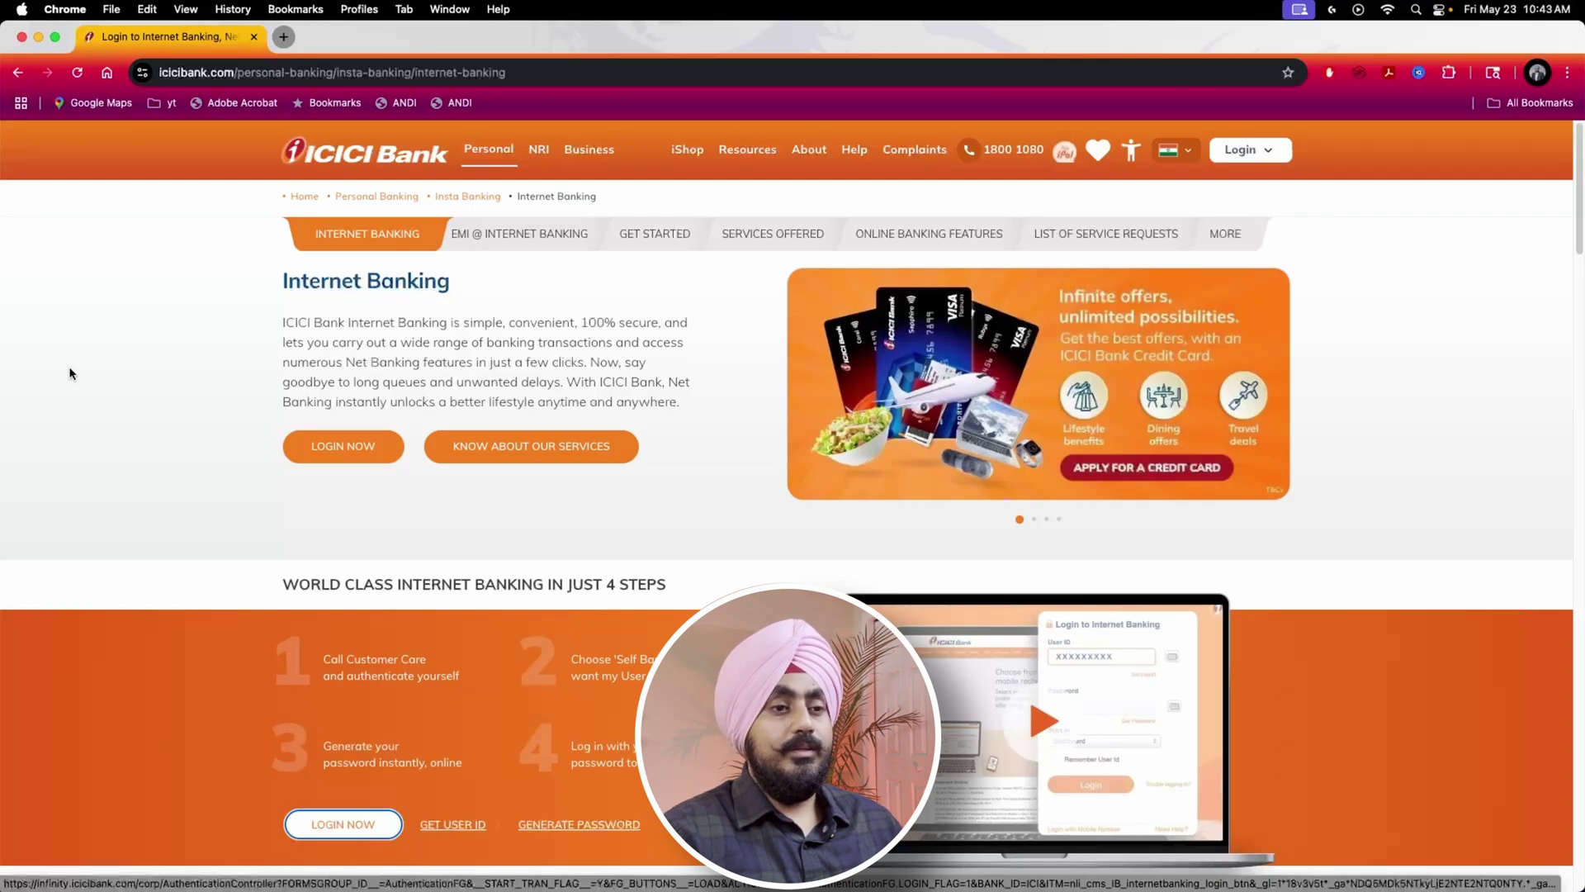
key("Tab")
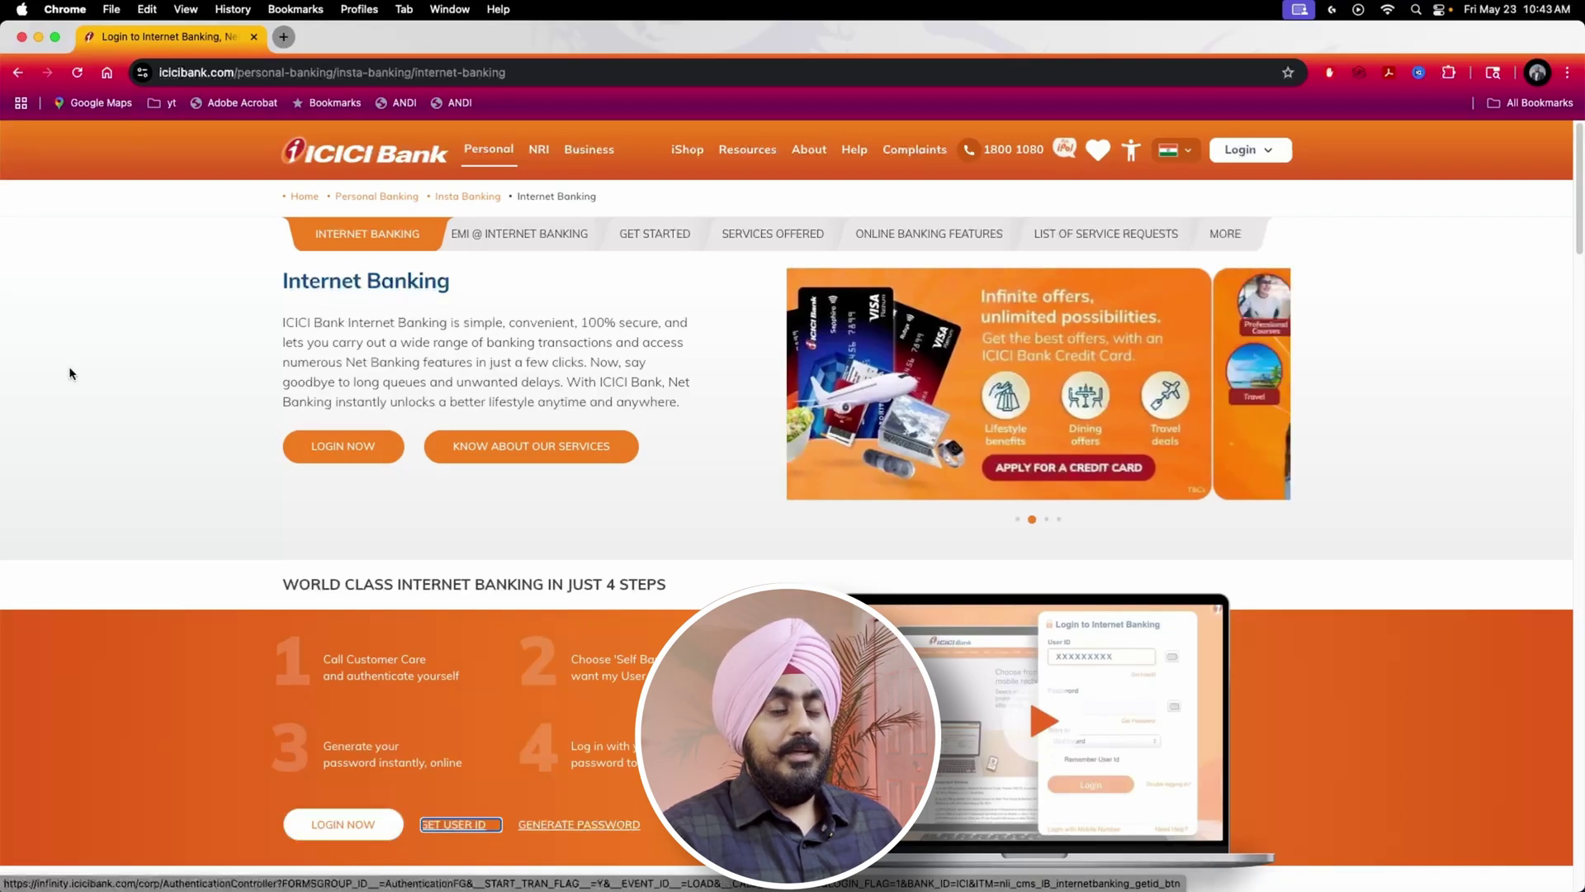
key("Tab")
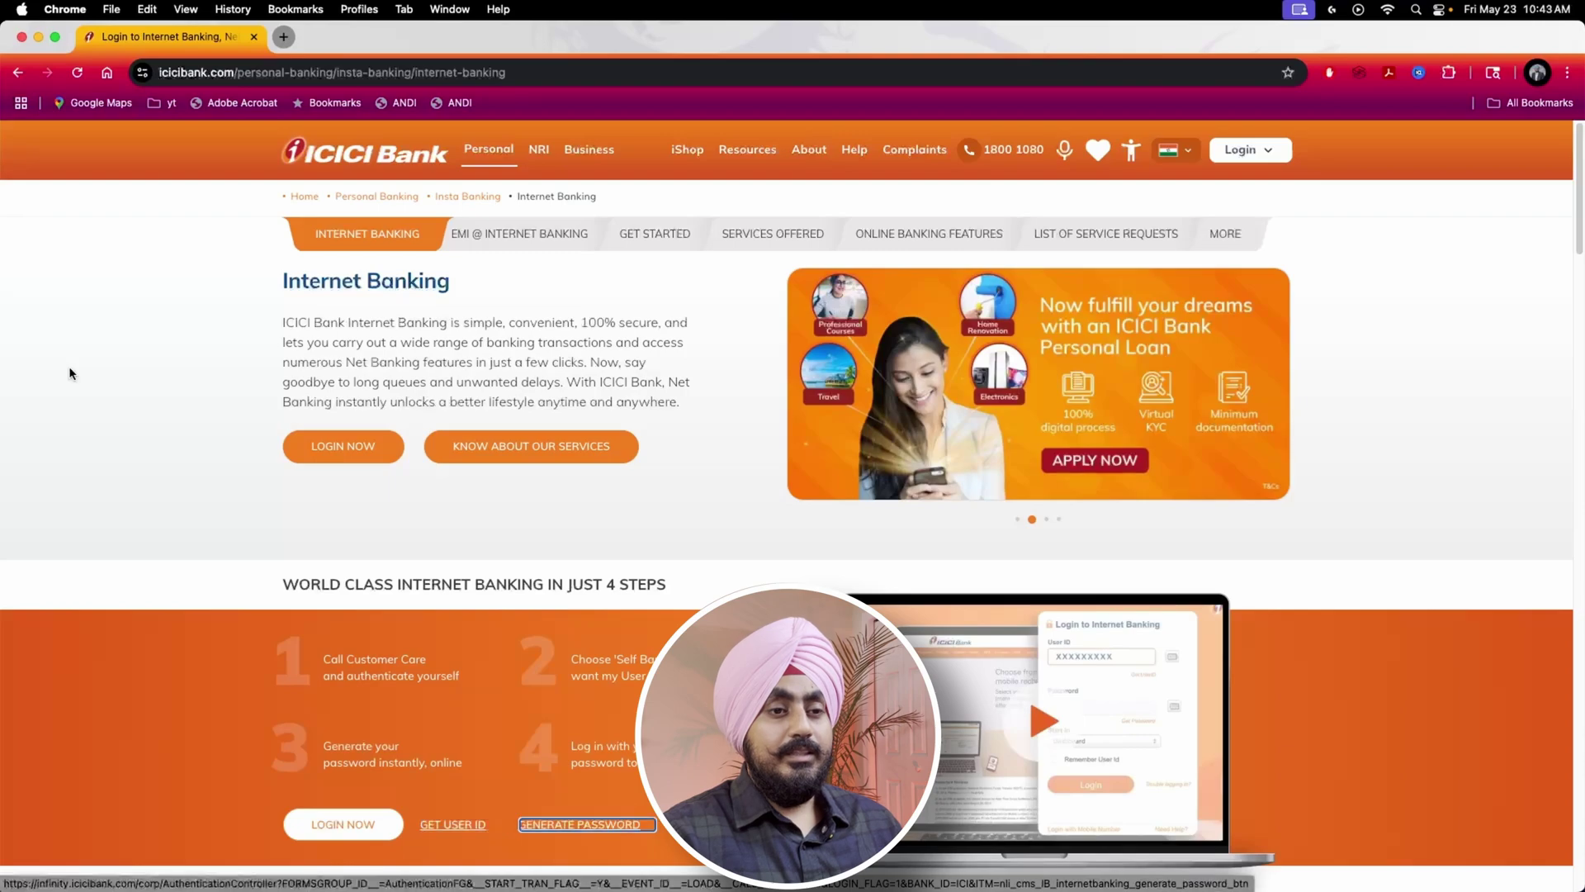
Move keyboard focus past the demo videos to the Net Banking offers banner, open its link, and return to the Internet Banking page.
key("Tab")
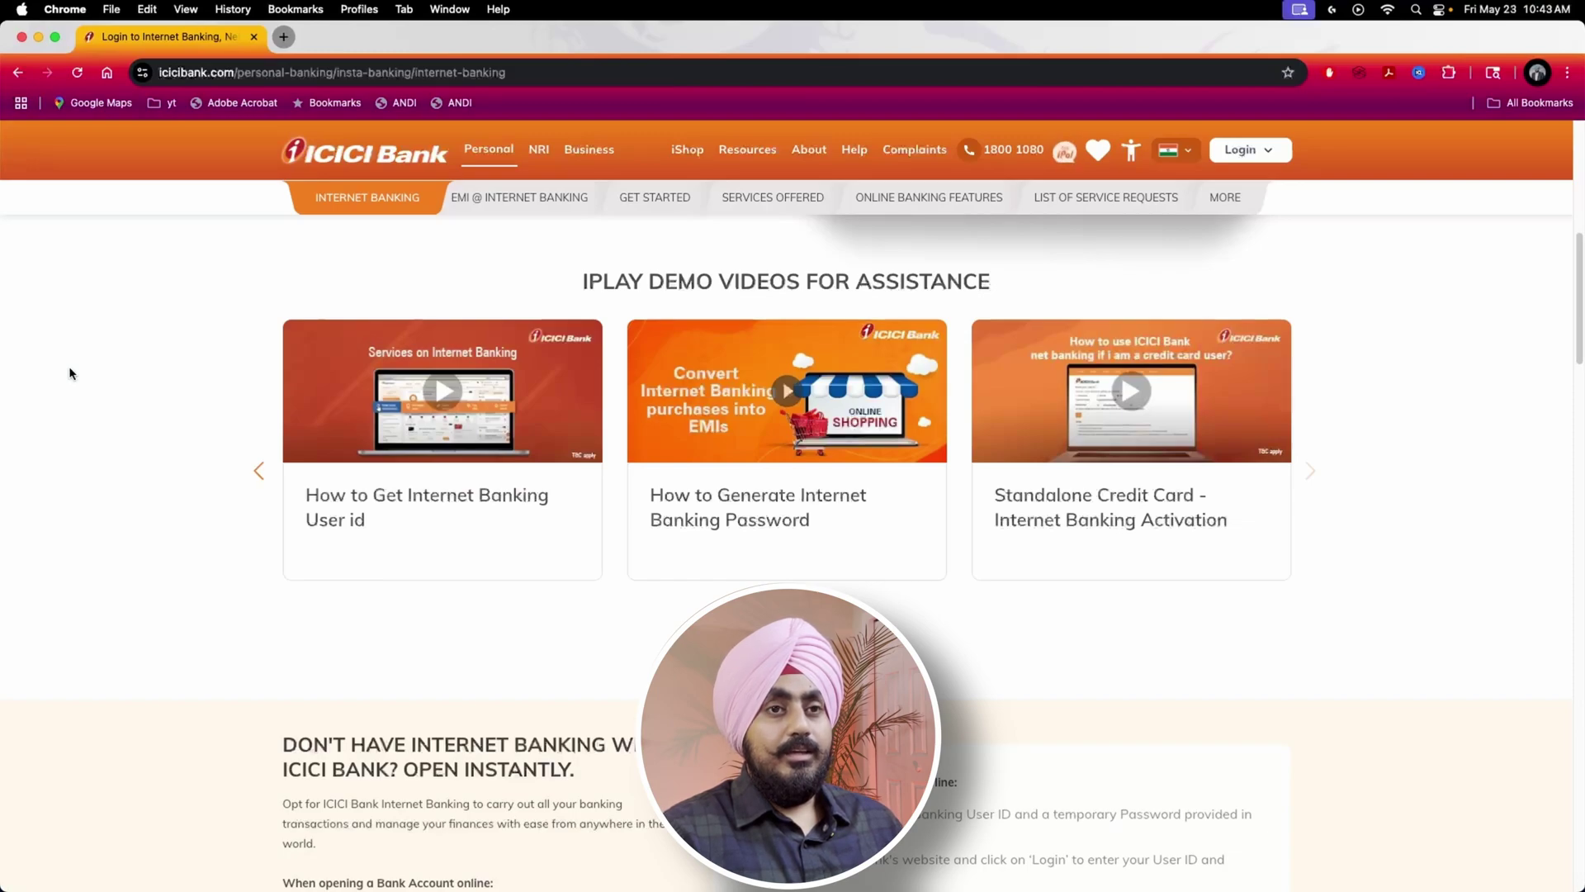
key("Tab")
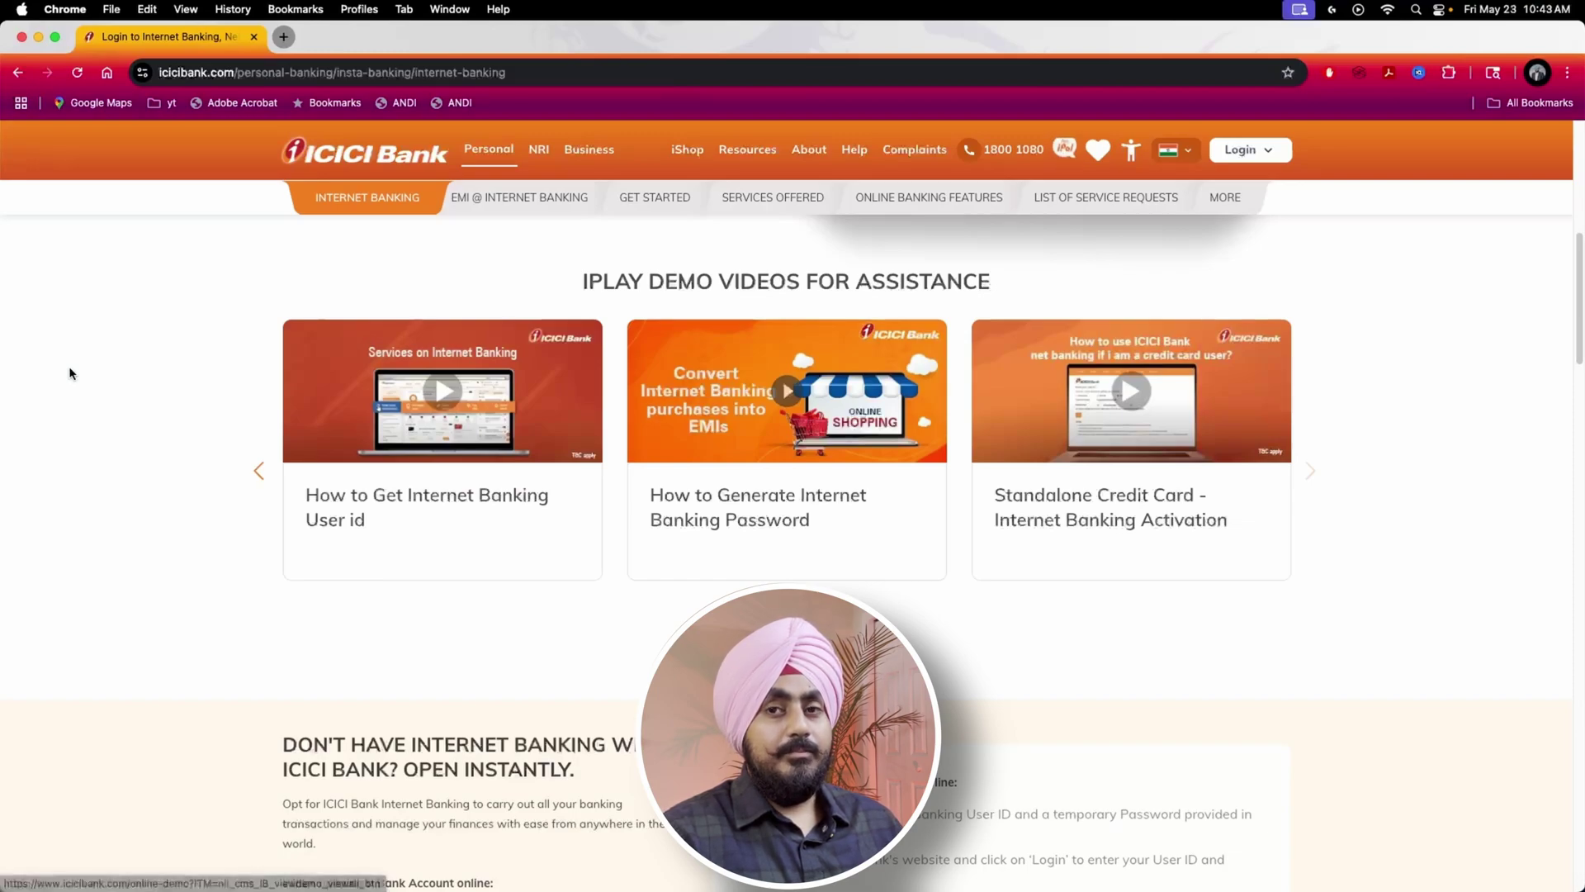
key("Tab")
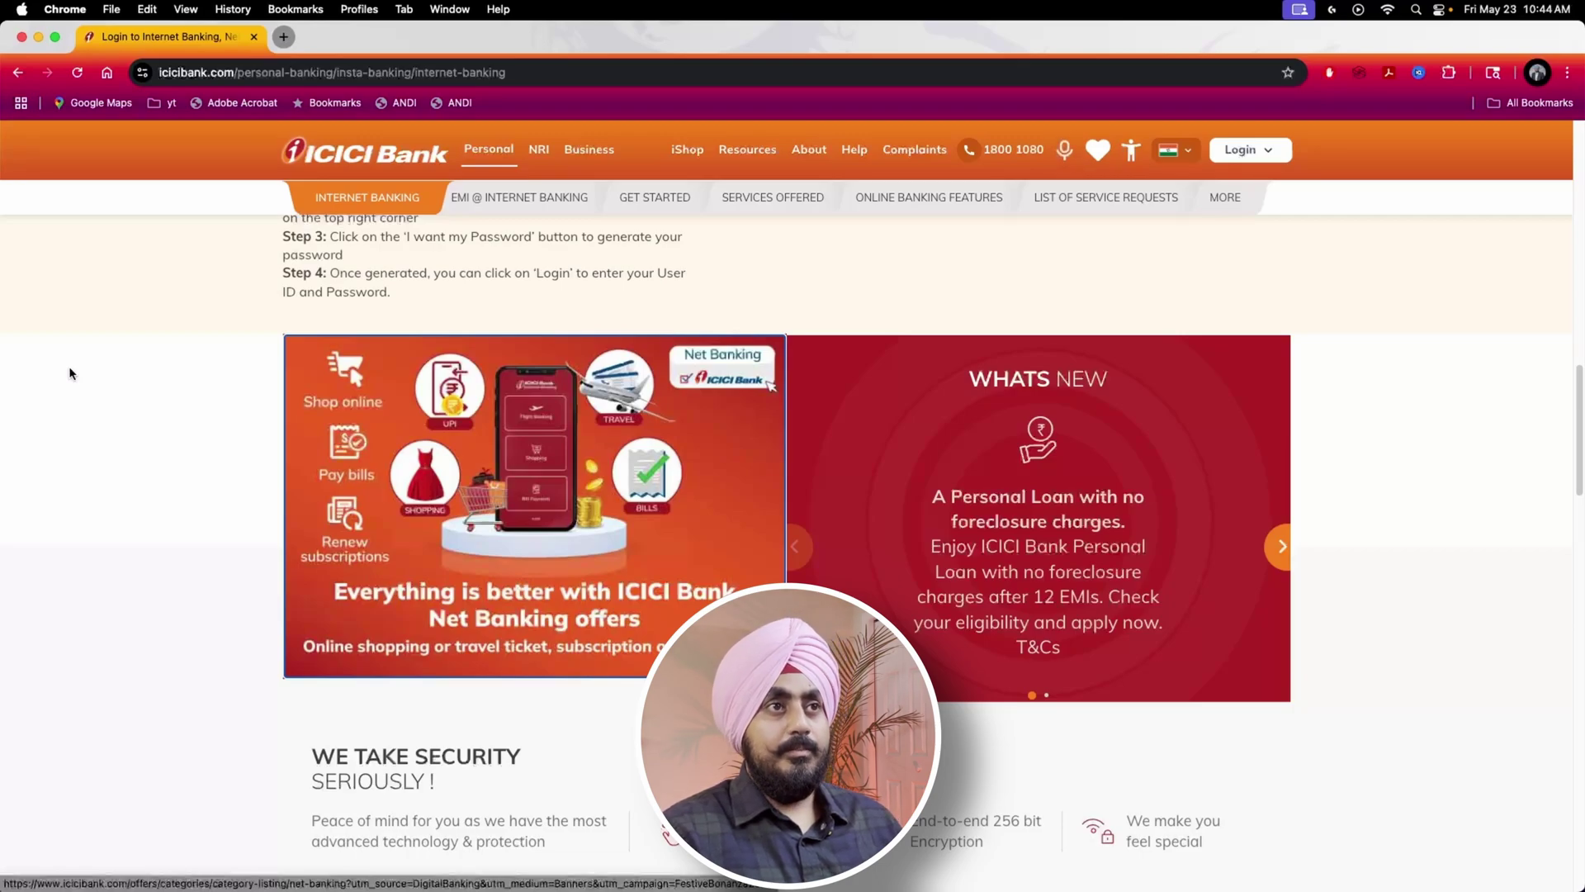
key("Return")
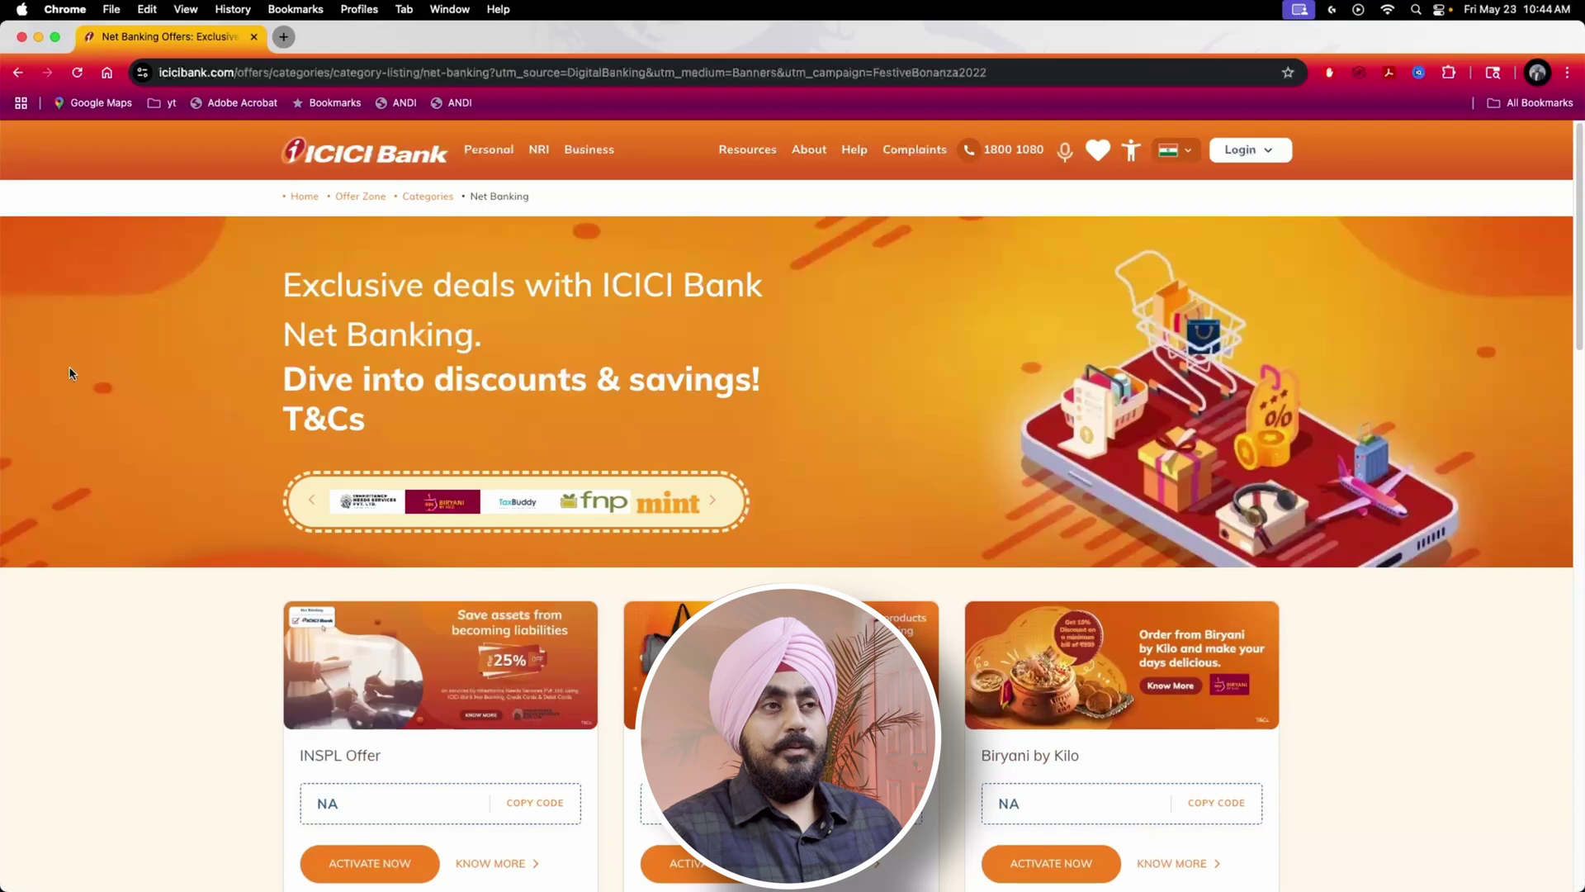
left_click(18, 75)
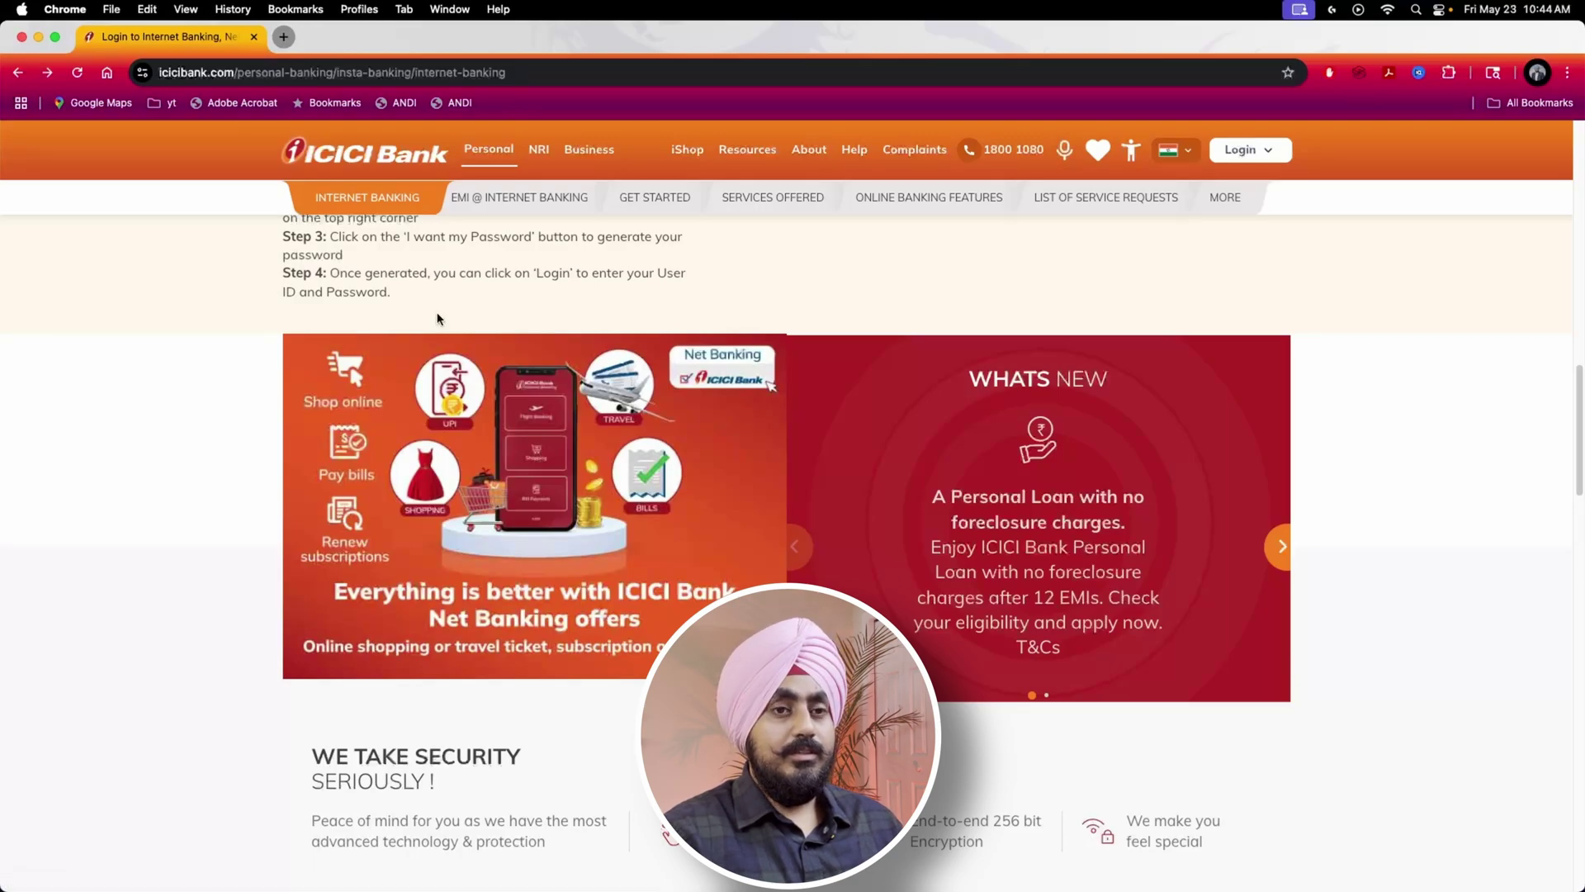
Check whether keyboard focus reaches the FAQ accordion controls before the Related Blogs, and compare with the preceding page sections.
scroll(437, 319, "down", 8)
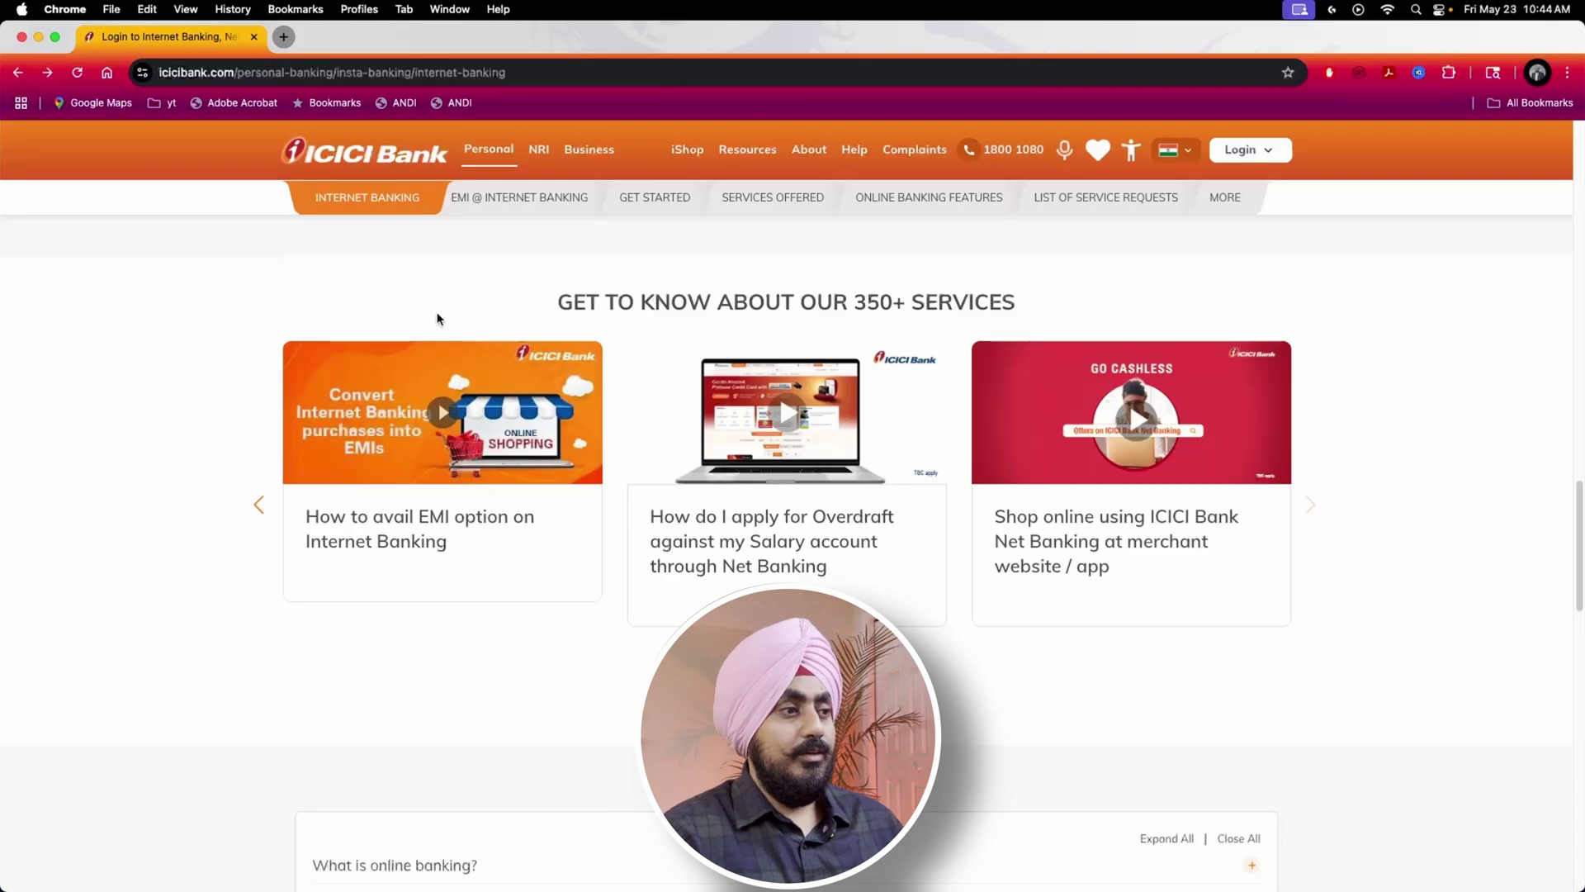
scroll(438, 319, "down", 5)
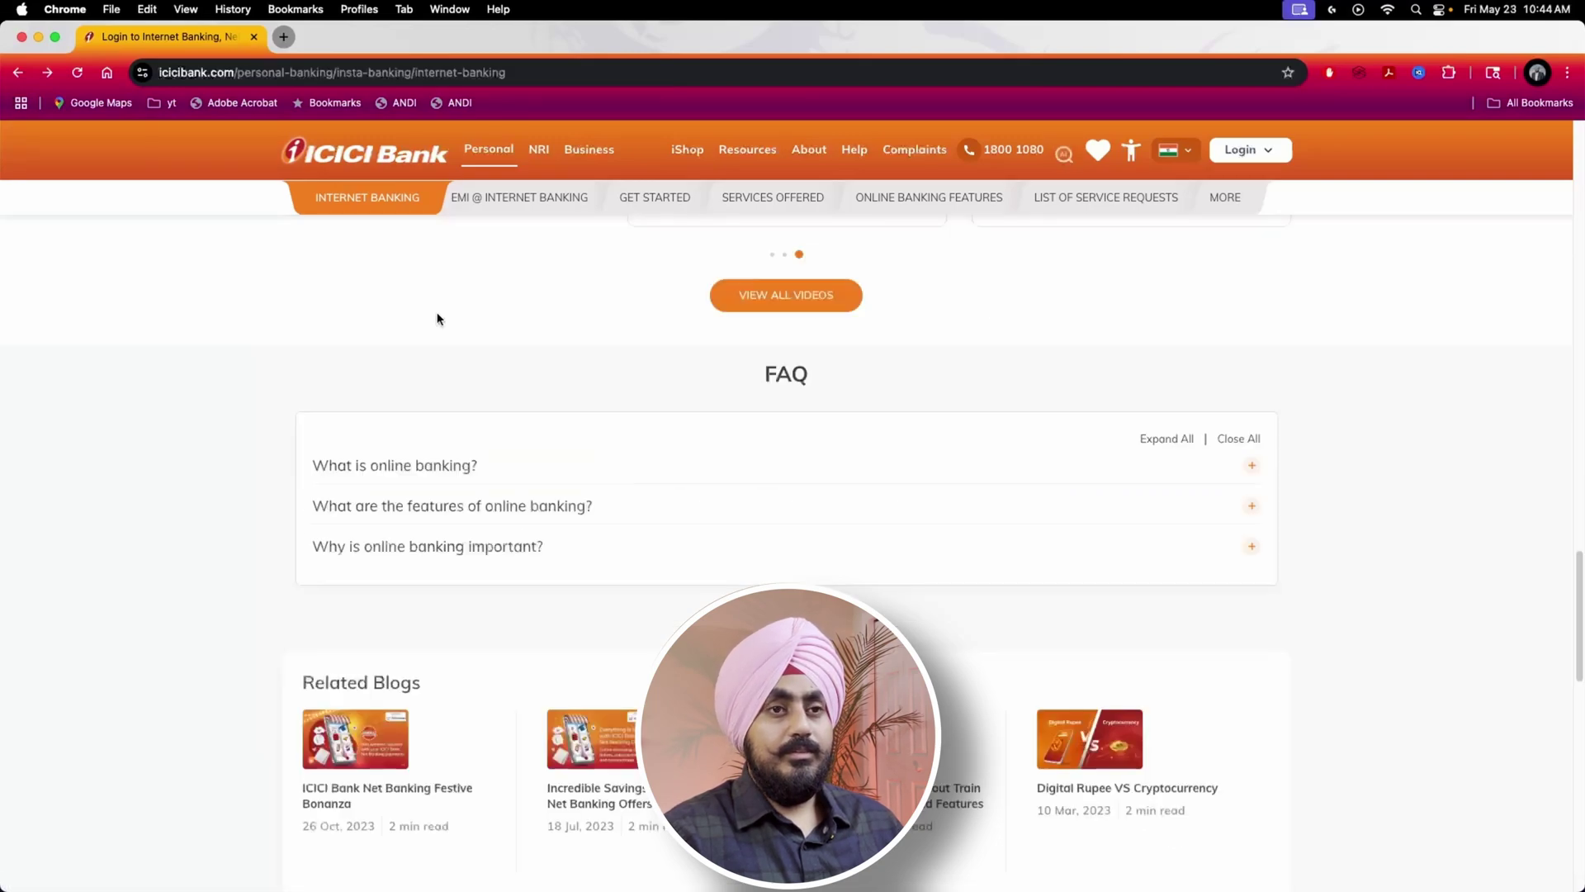
key("Tab")
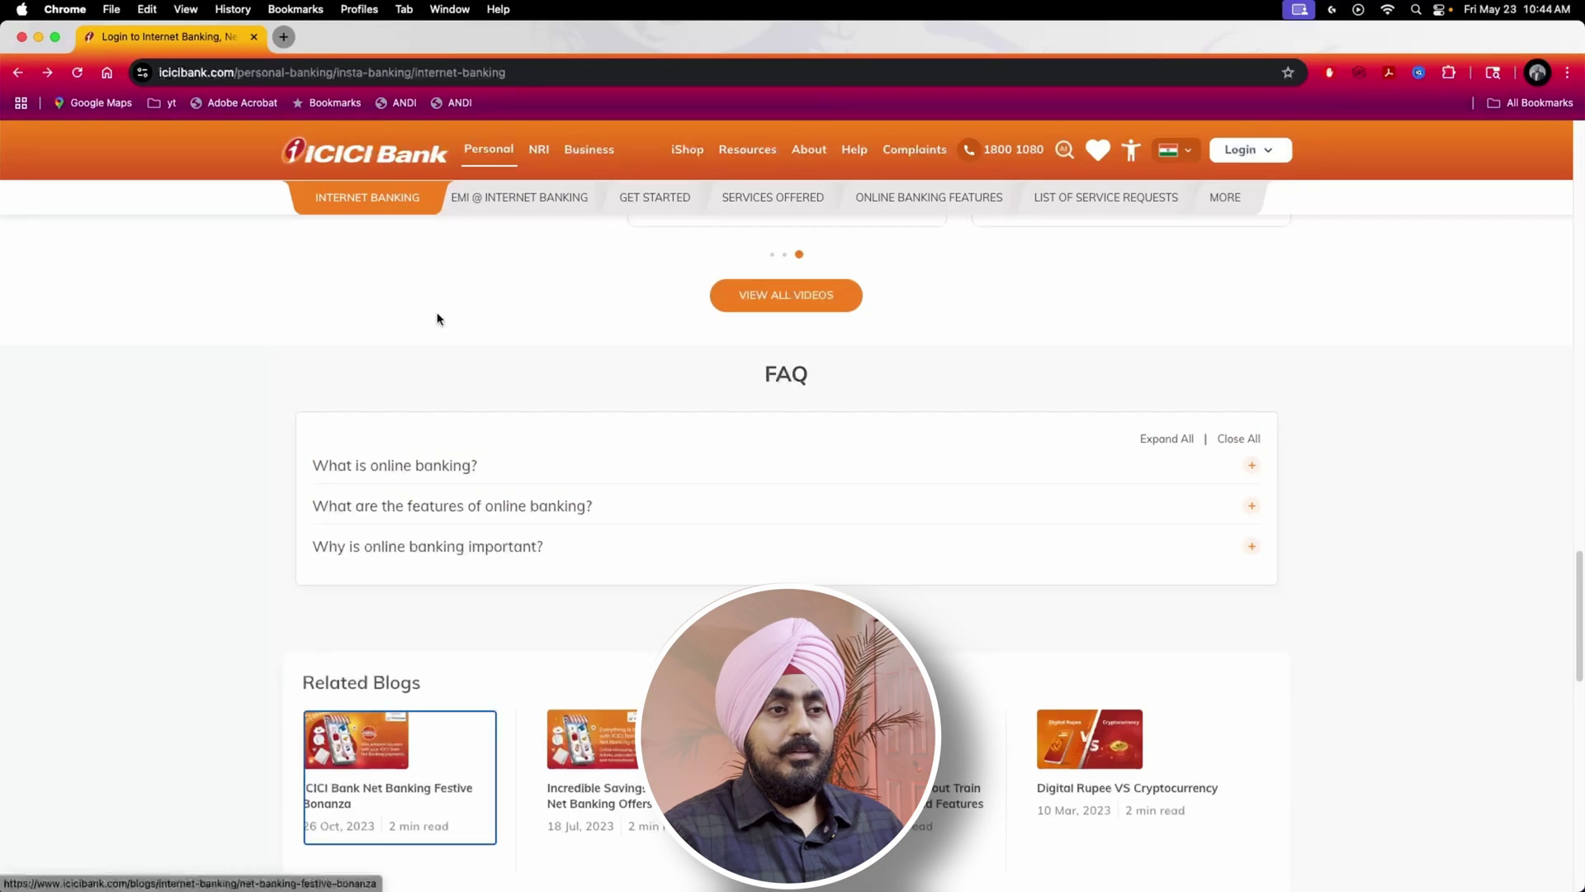
scroll(438, 318, "up", 4)
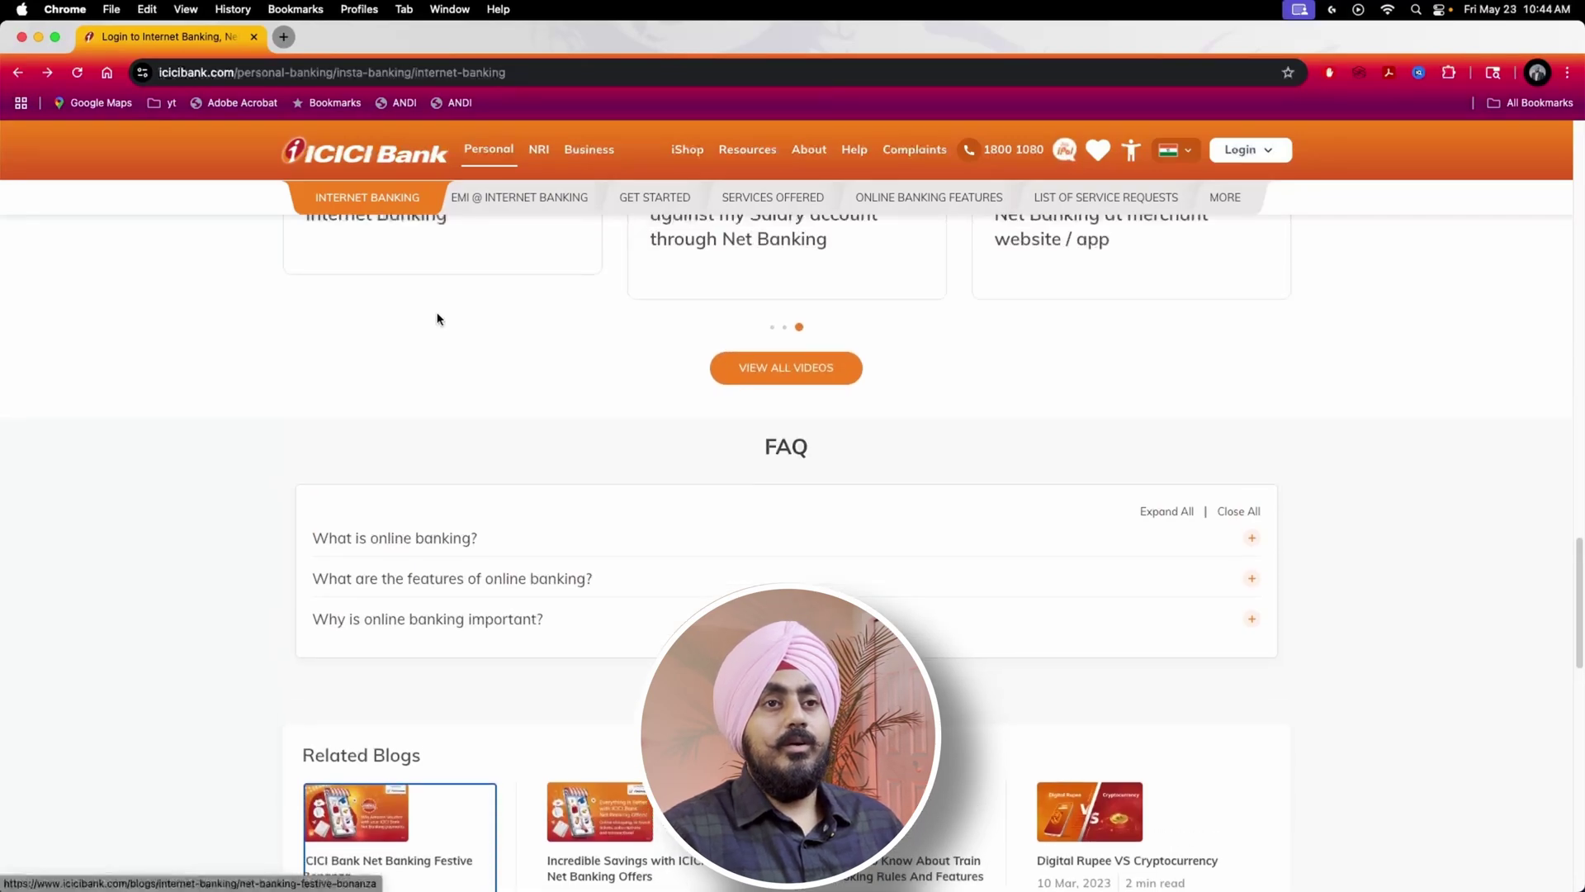
scroll(440, 317, "up", 3)
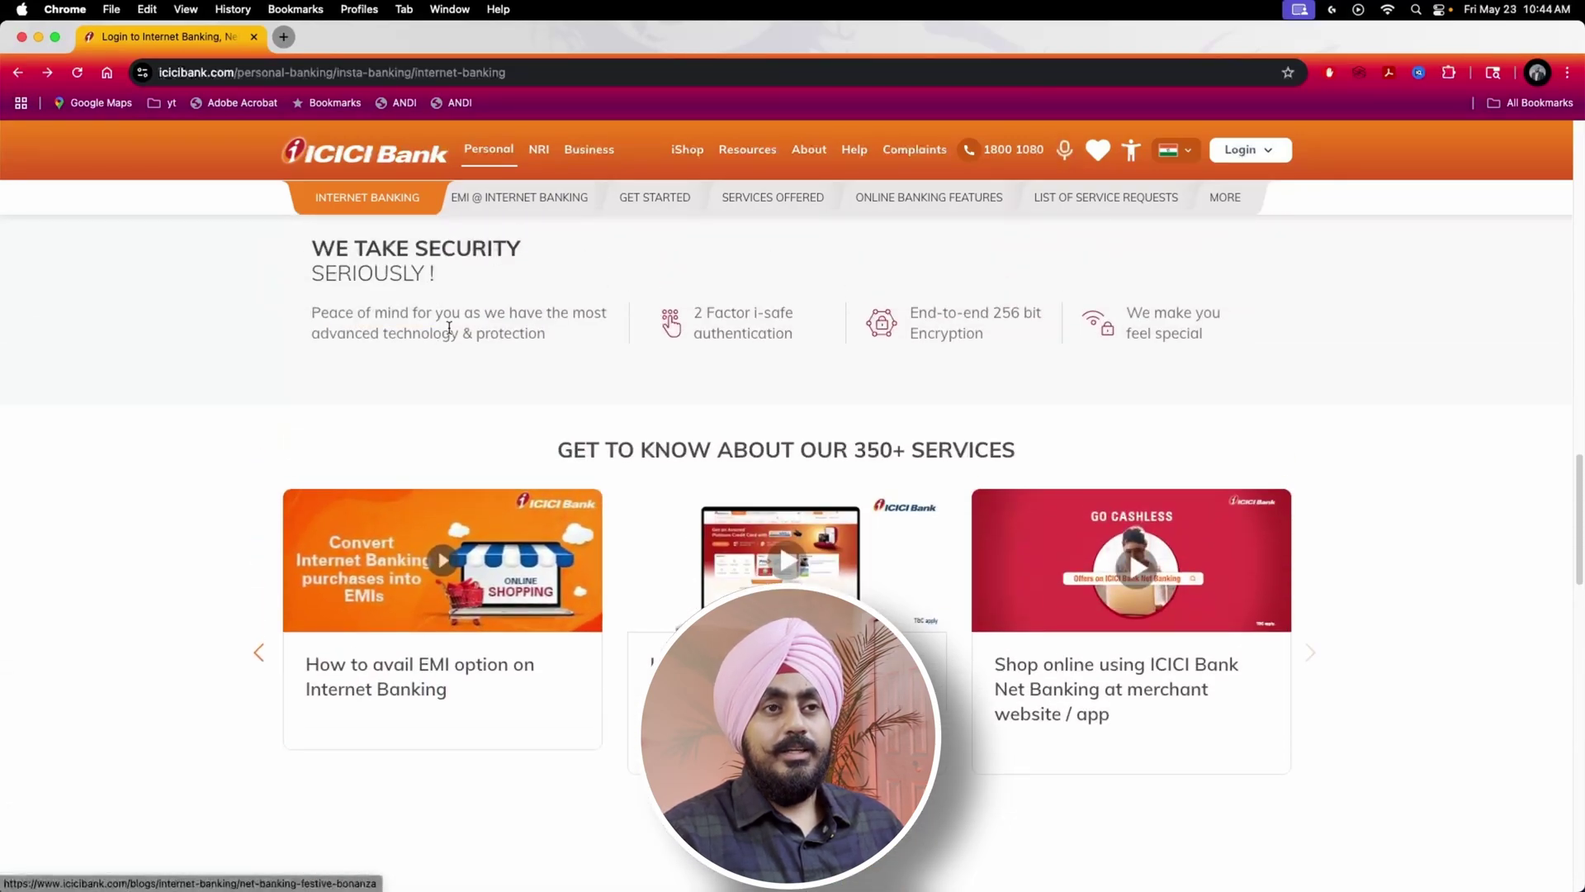
scroll(479, 375, "up", 4)
scroll(481, 379, "up", 3)
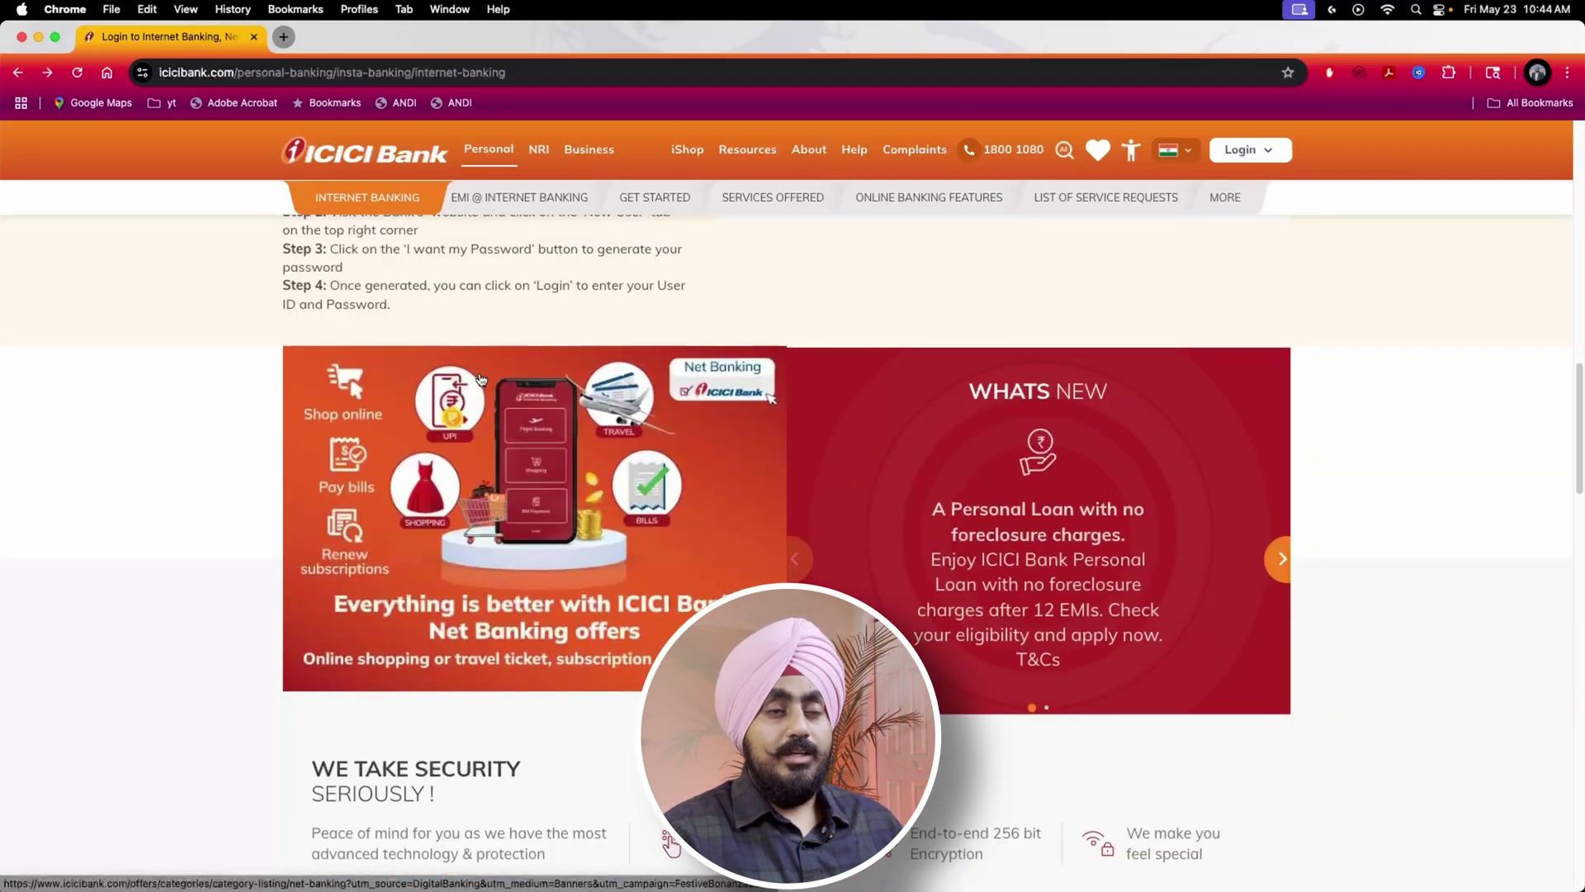
scroll(481, 379, "up", 5)
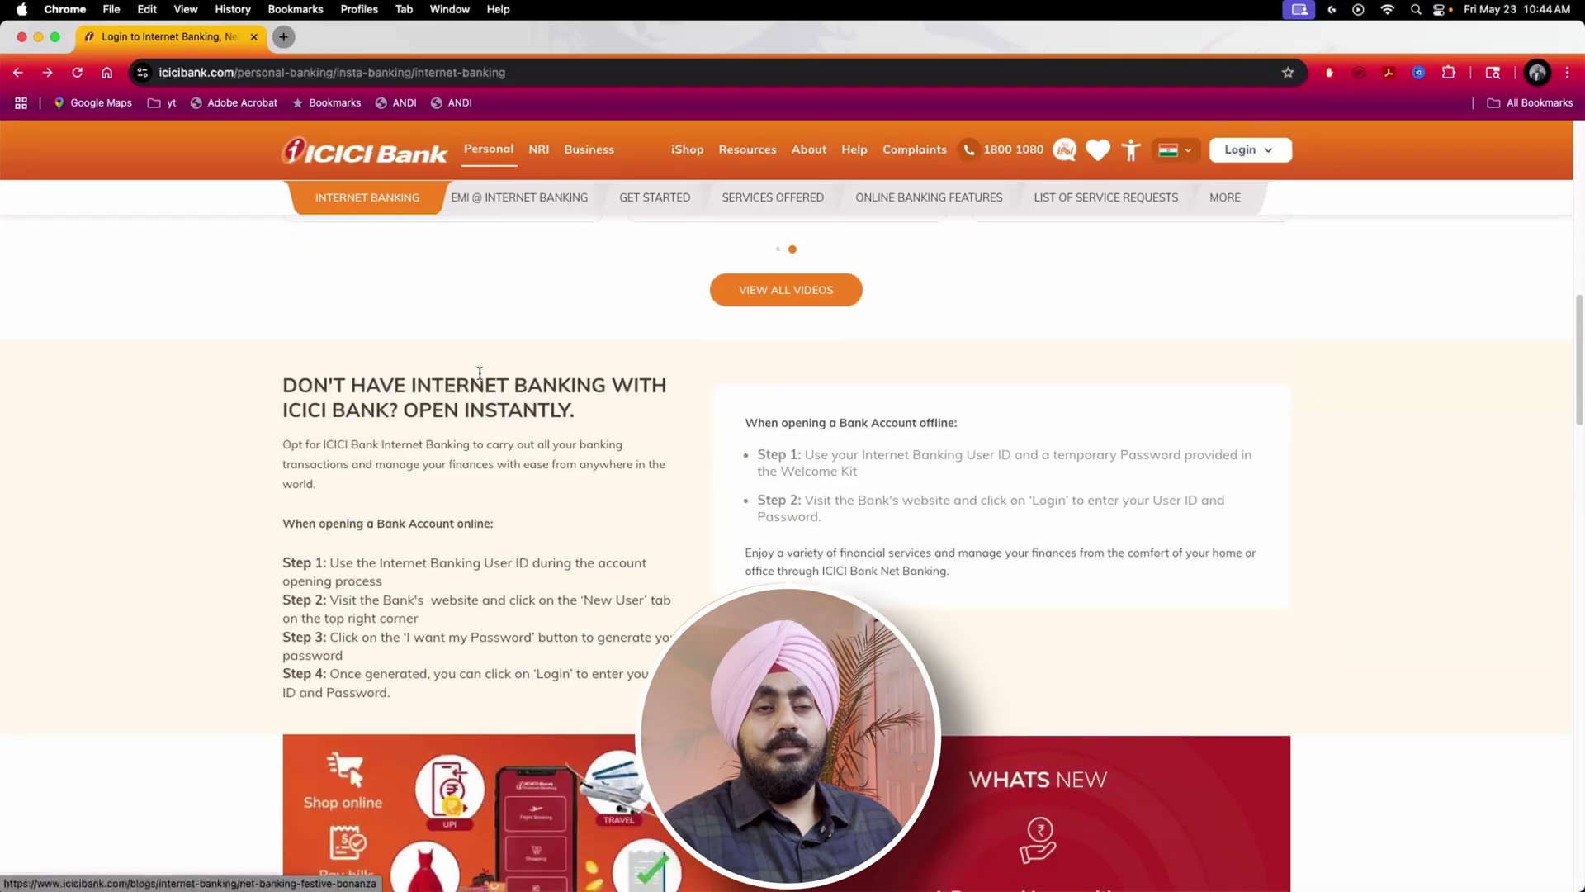
scroll(481, 379, "up", 12)
scroll(482, 379, "down", 20)
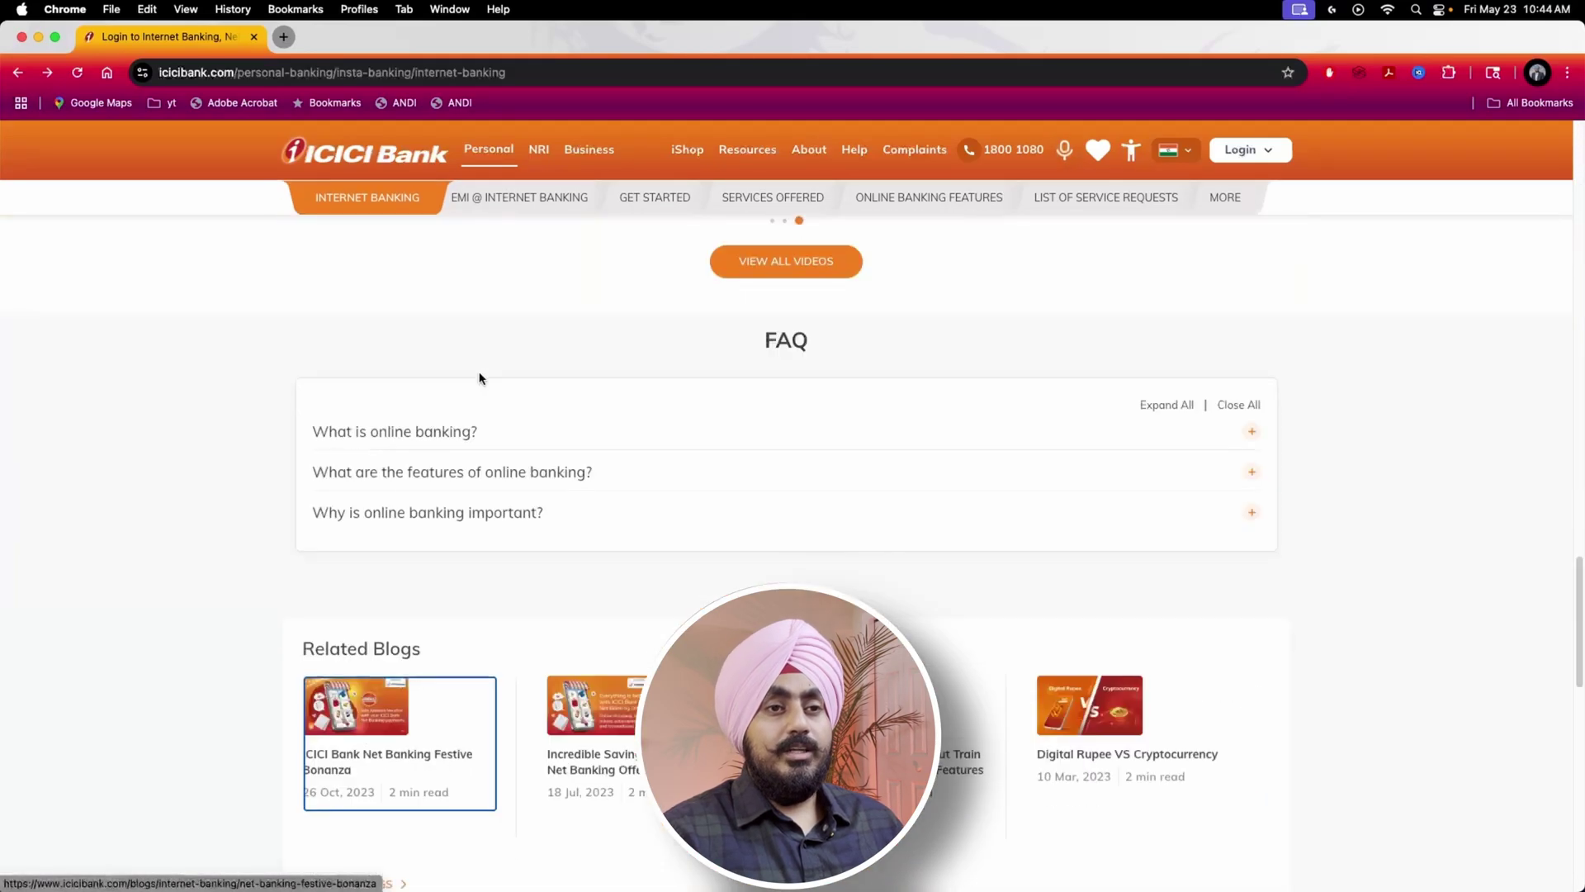
Reload the Internet Banking page, move keyboard focus to the header logo, and open its link before returning to the page.
scroll(415, 380, "up", 15)
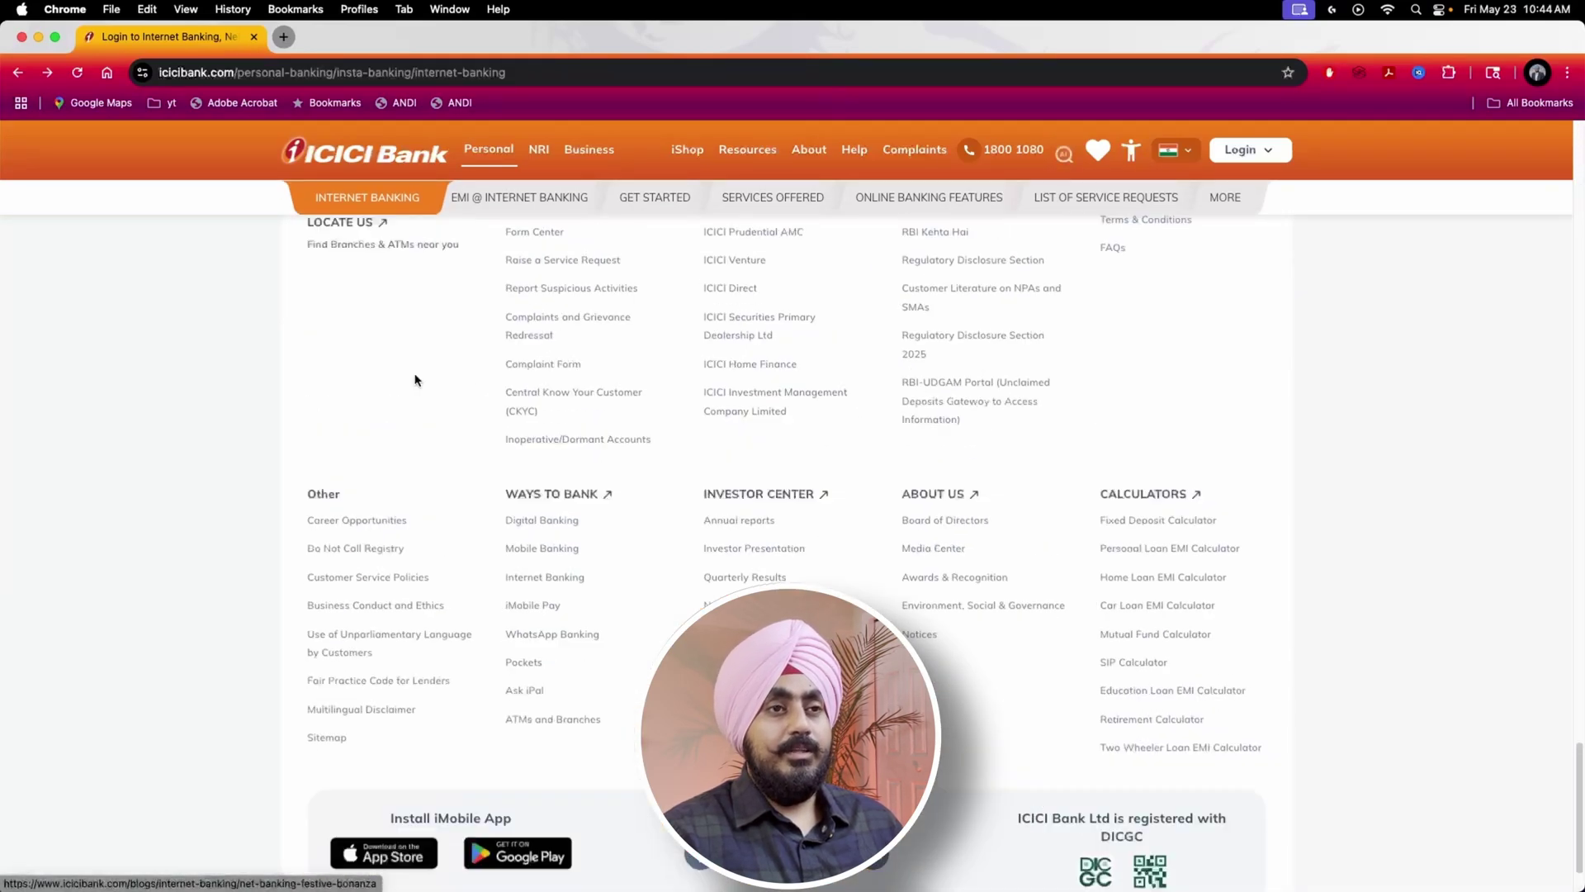
scroll(415, 380, "up", 6)
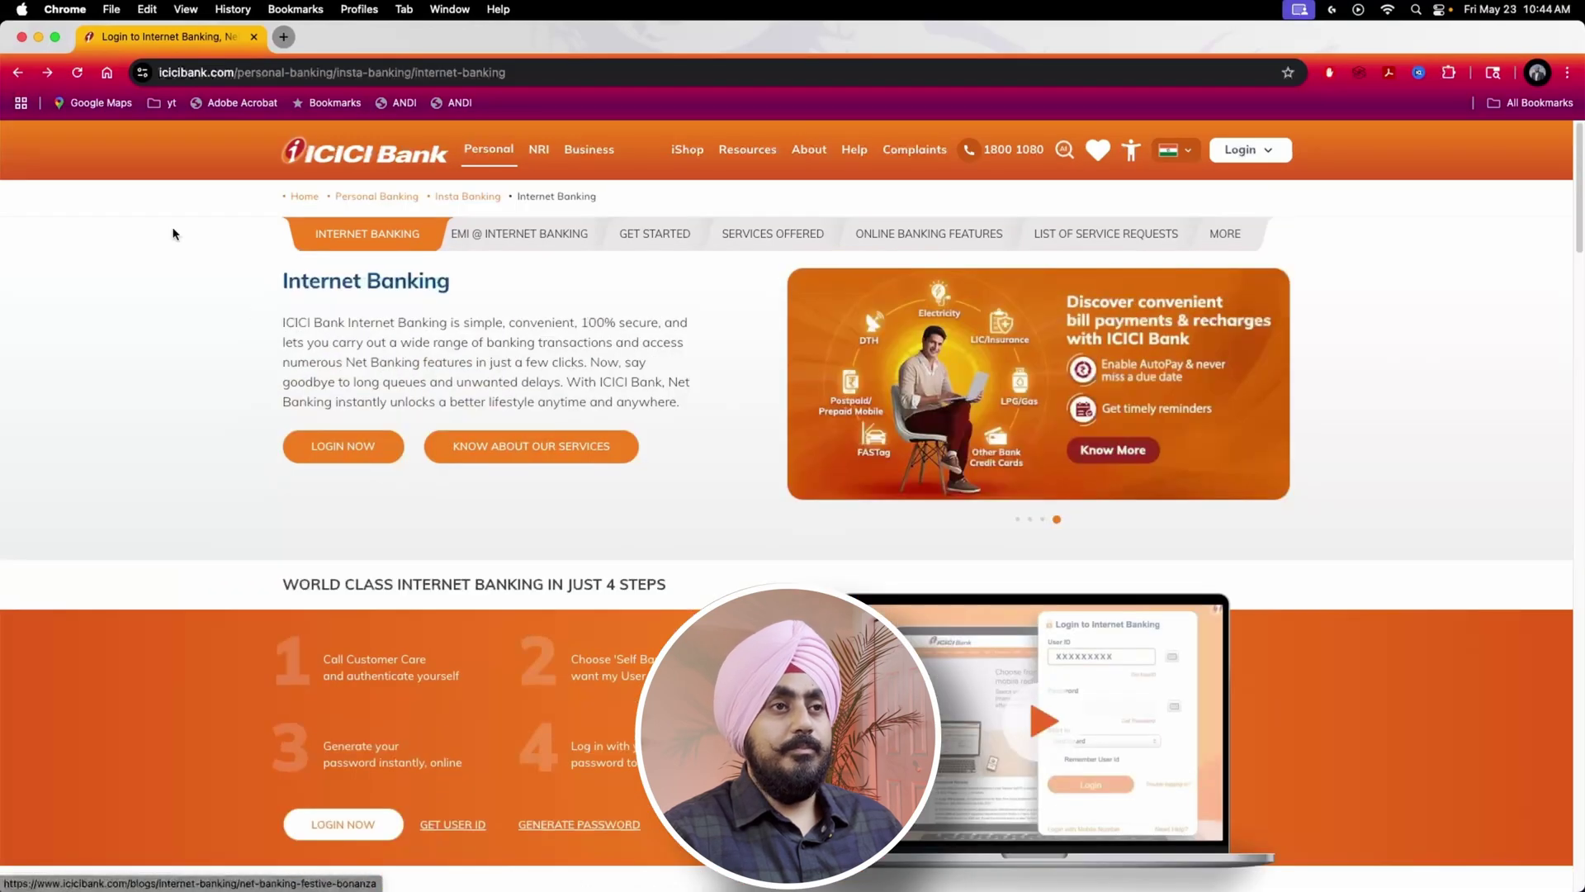
left_click(78, 75)
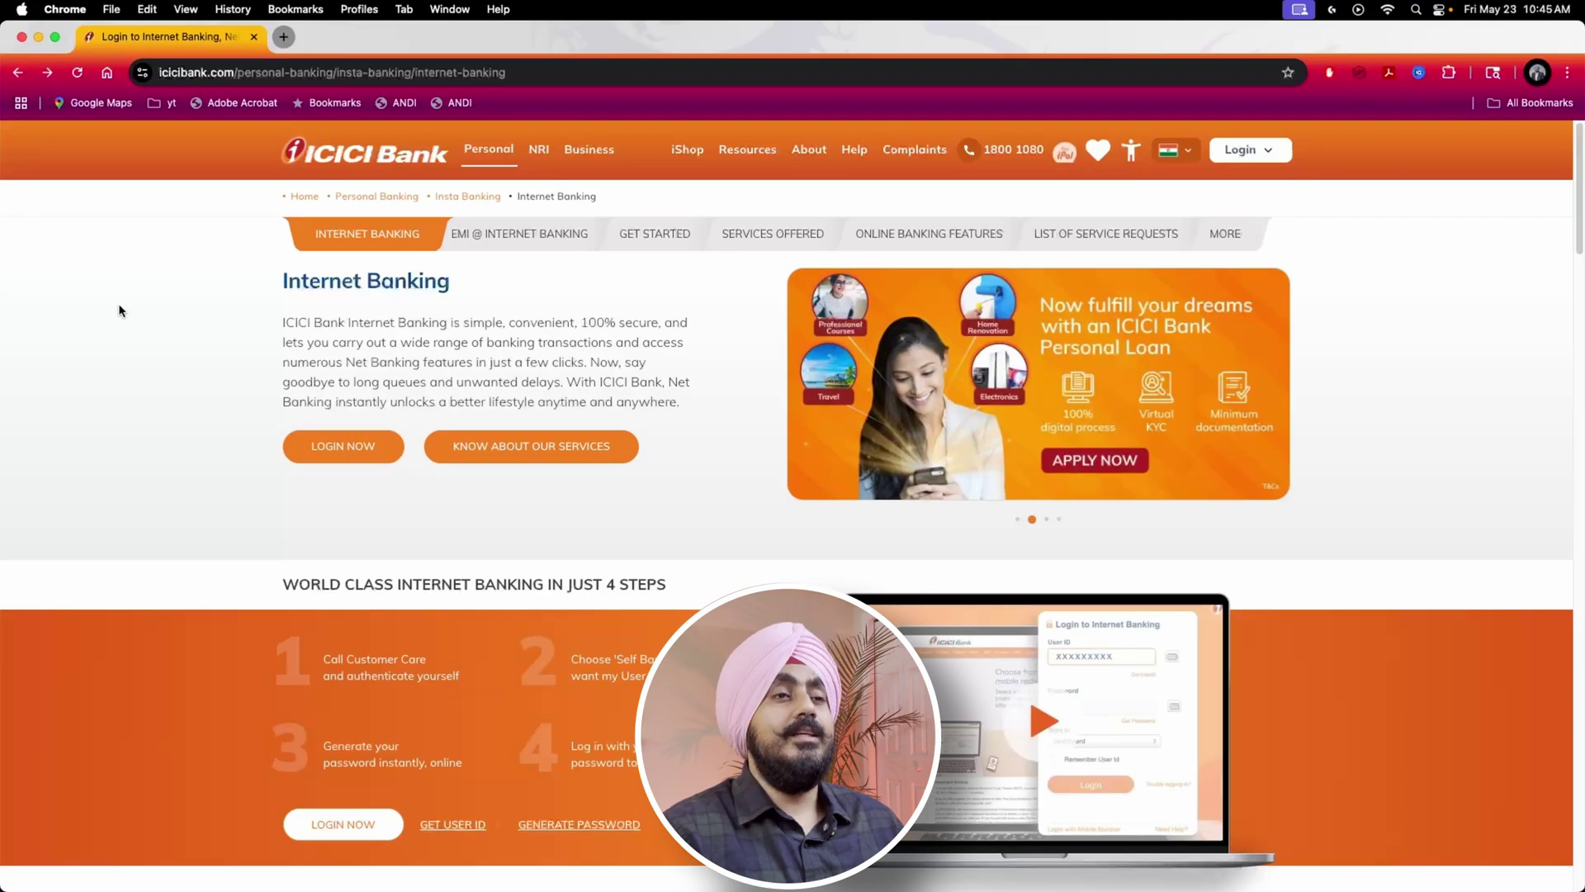
key("Tab")
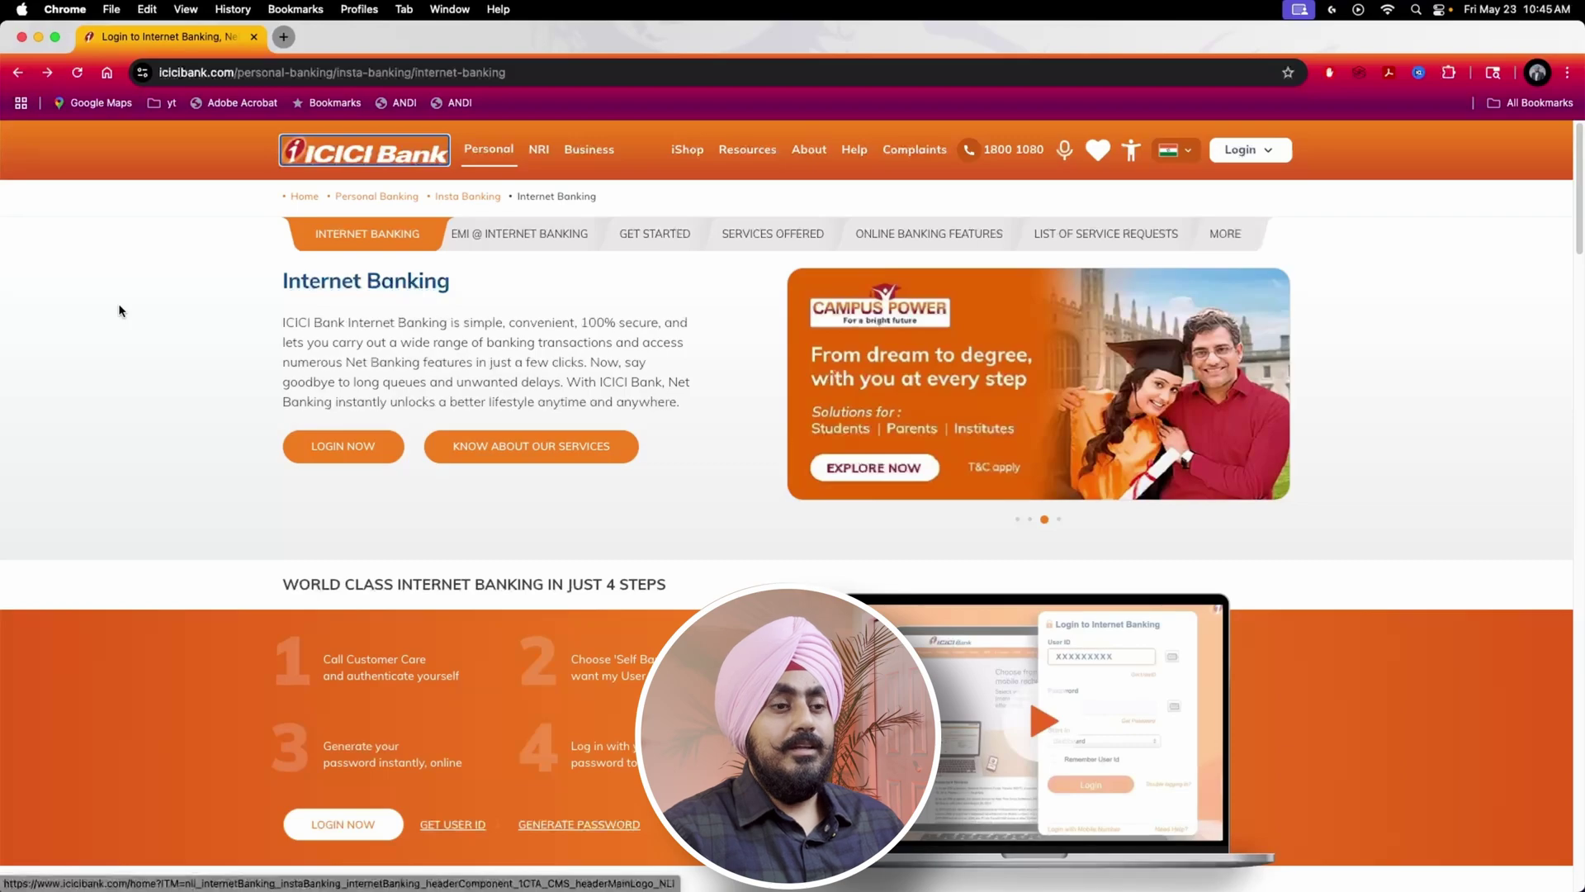
key("Return")
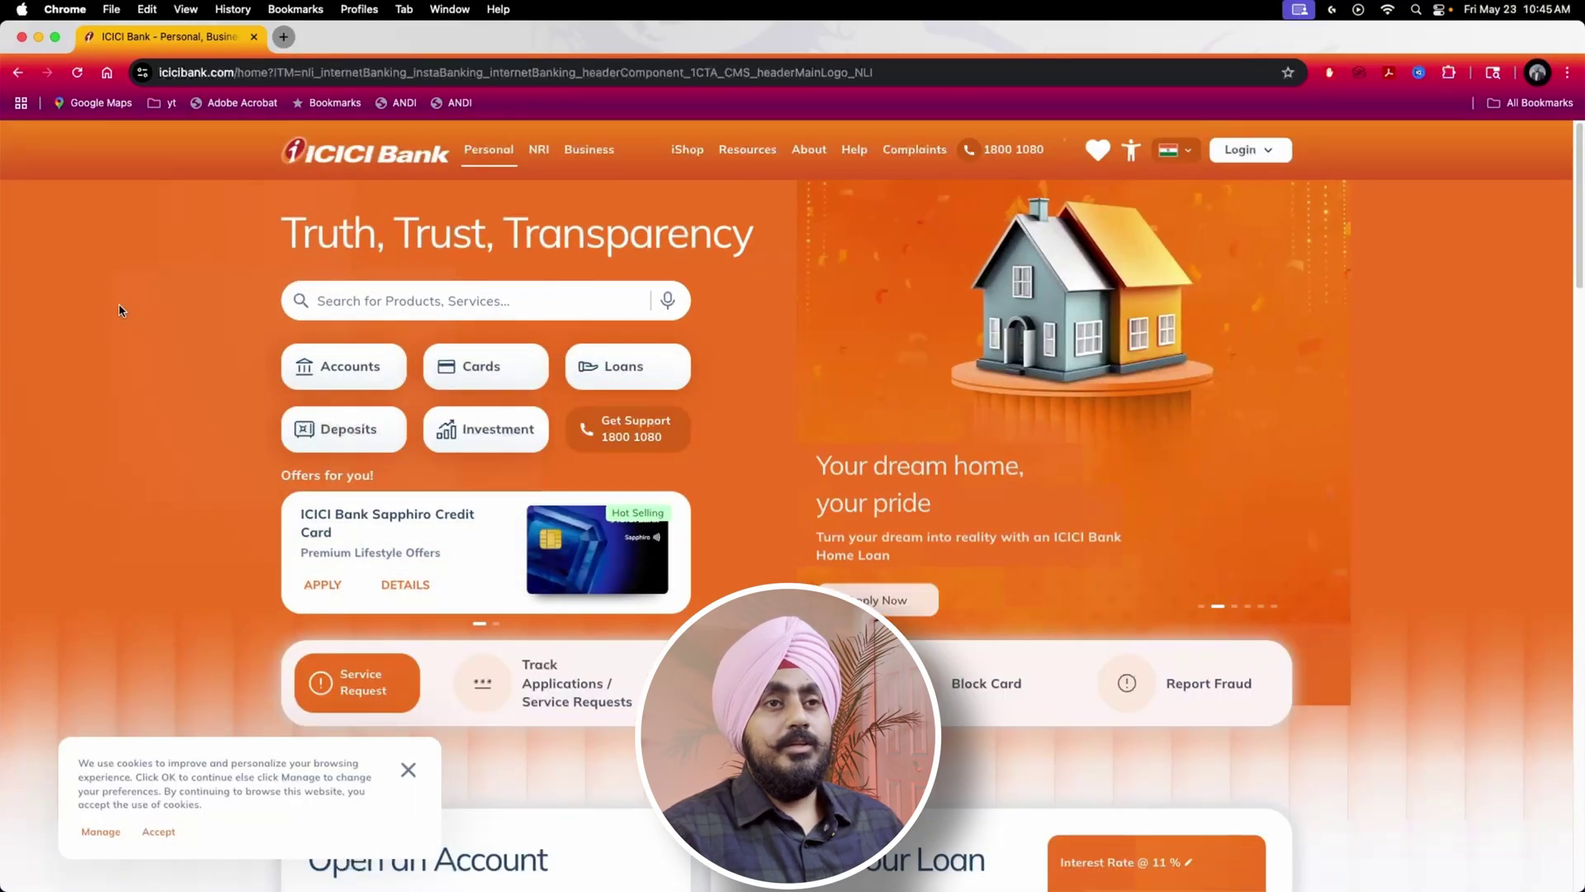
key("super+bracketleft")
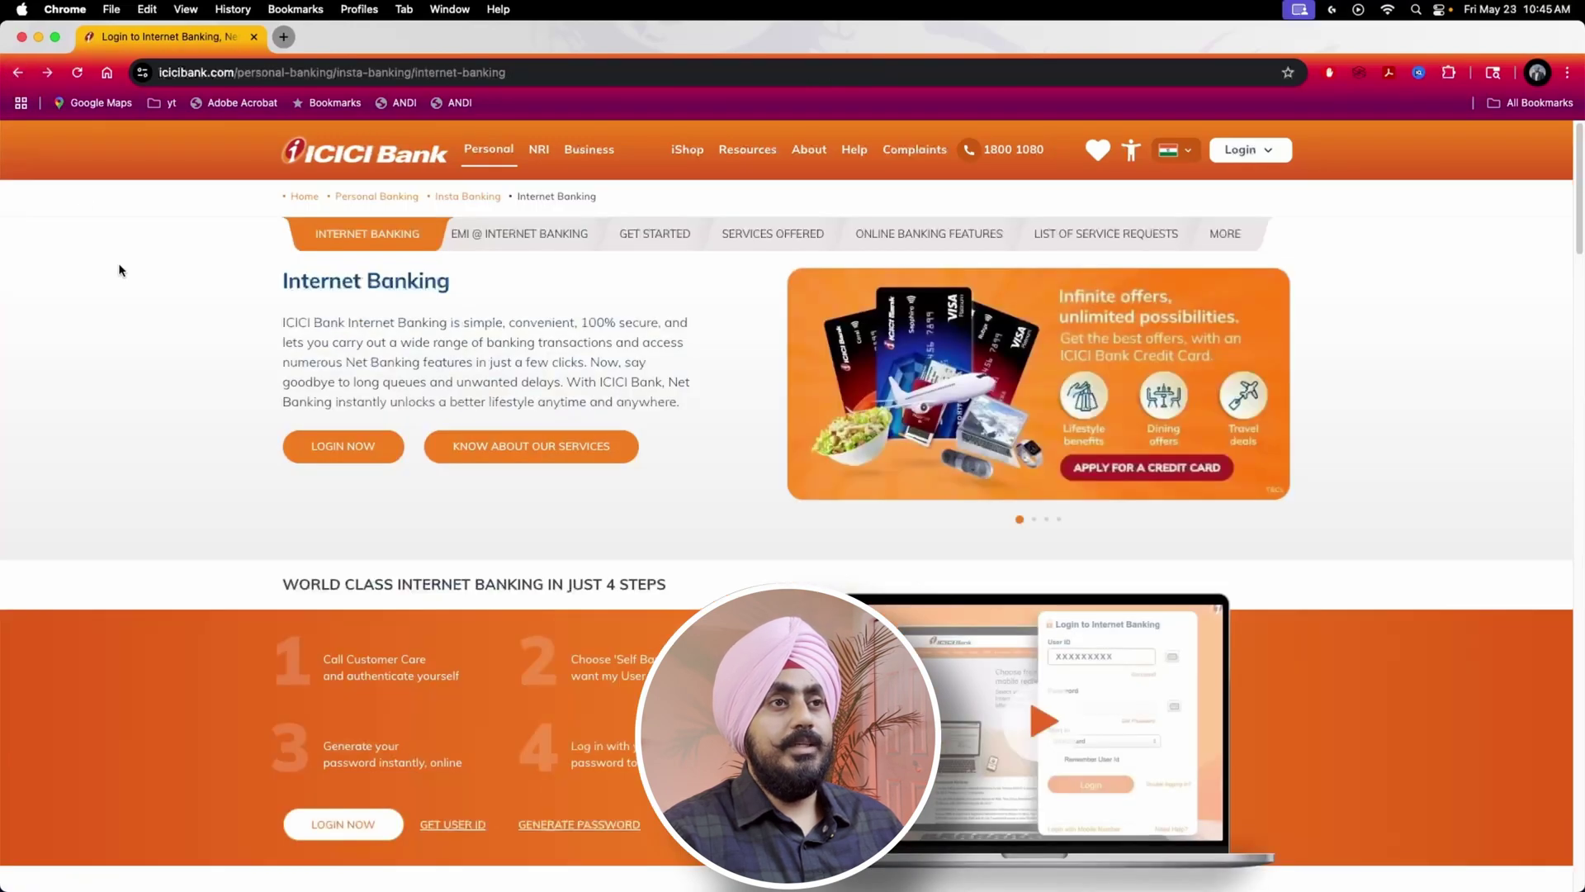
Move keyboard focus to the iShop link in the page header and open it.
key("Tab")
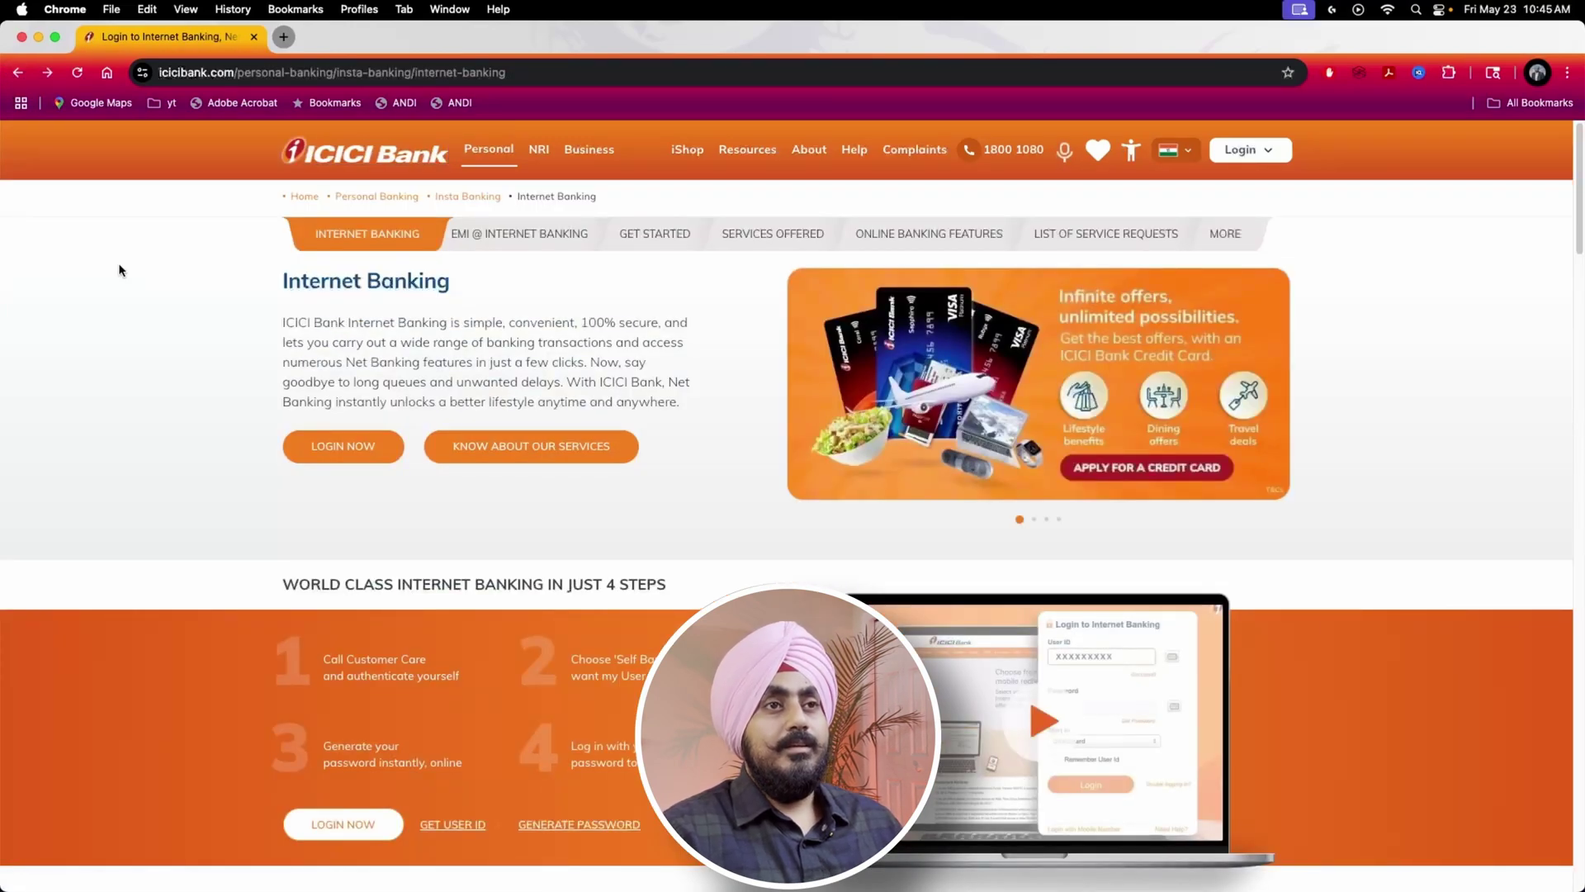
key("Tab")
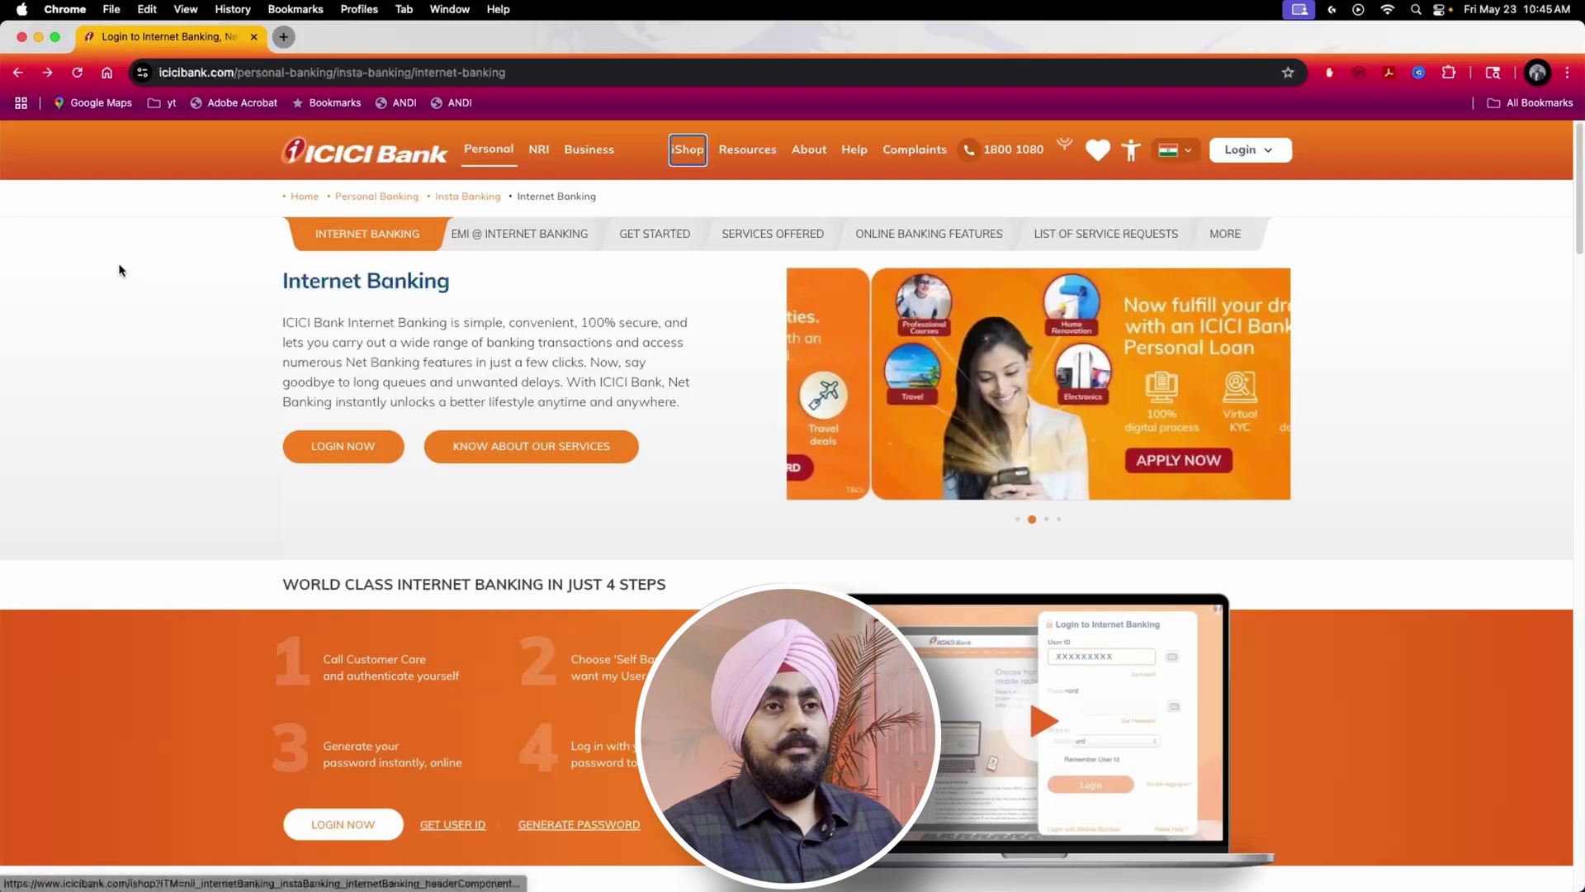
key("Return")
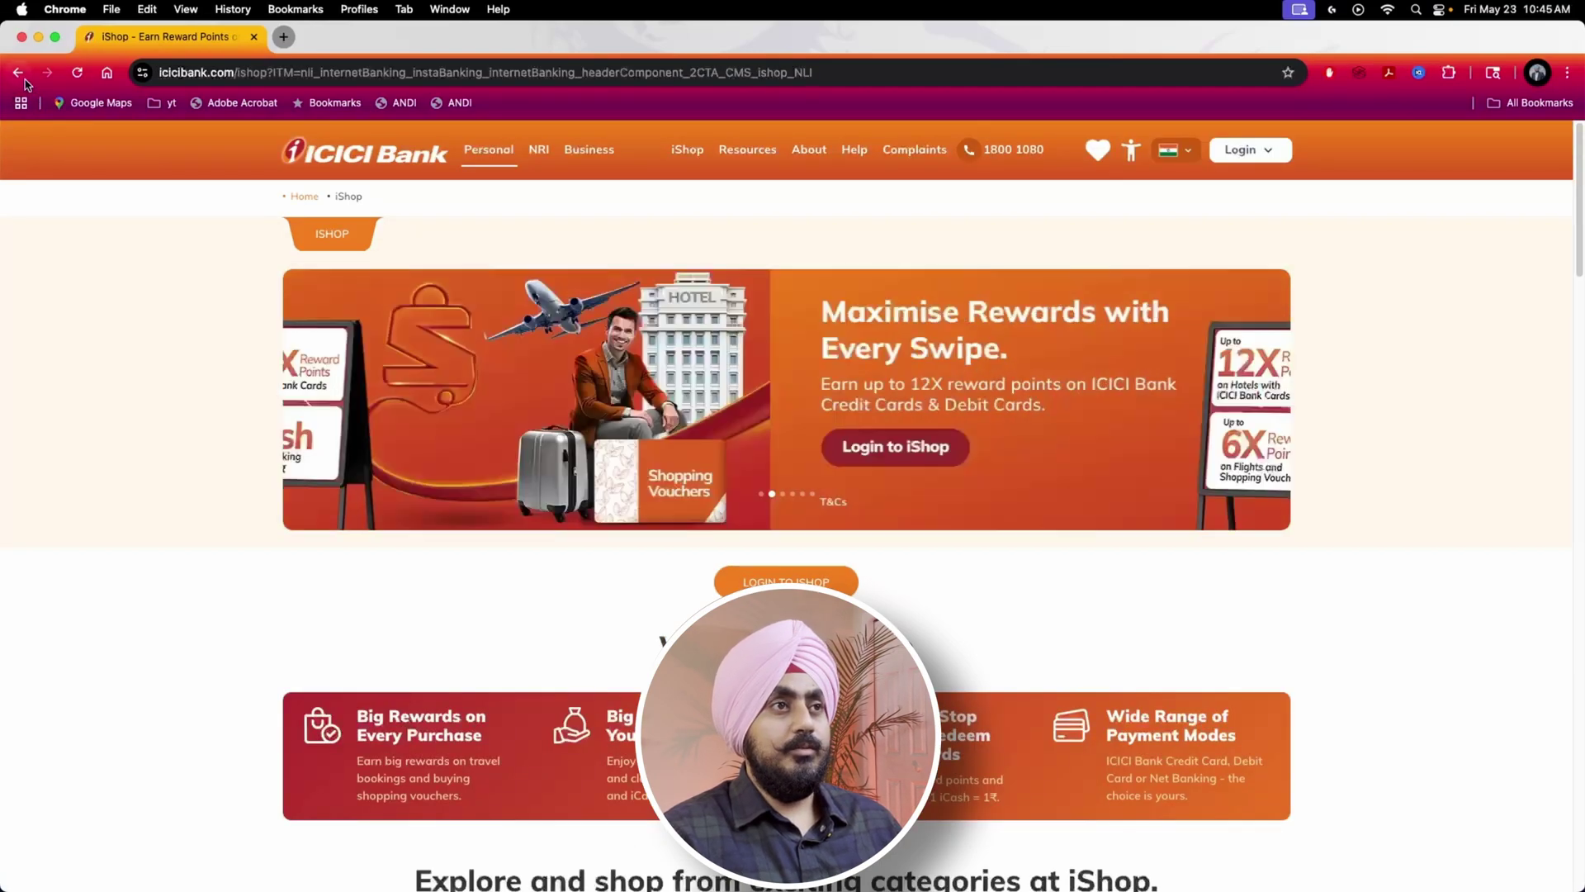
Move keyboard focus through the iShop page's header to Complaints, open its link, and return to the iShop page.
key("Tab")
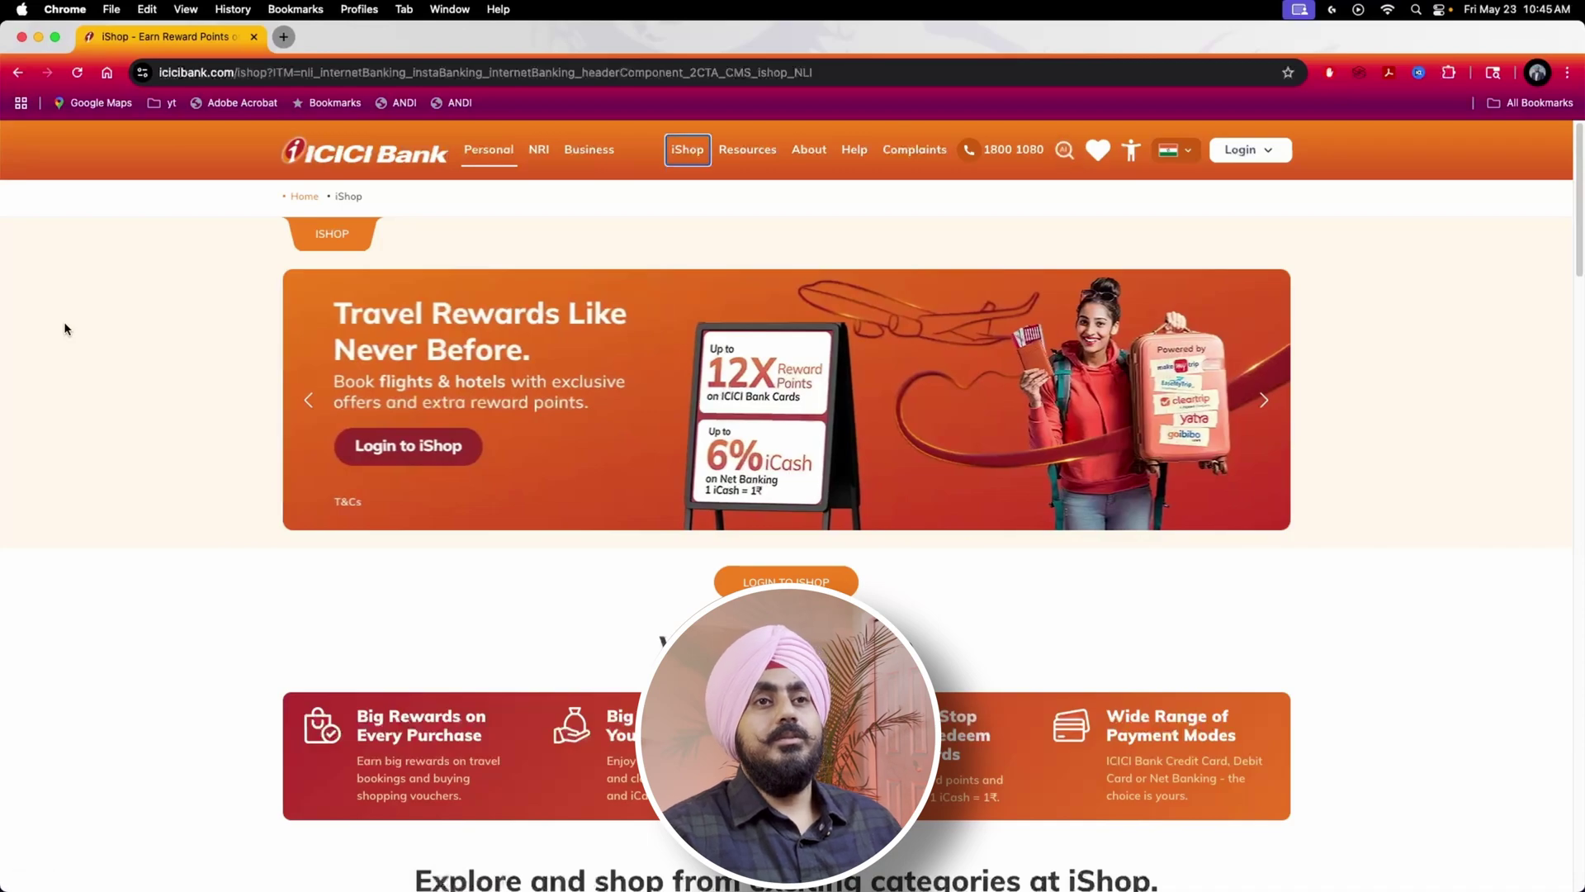
key("Tab")
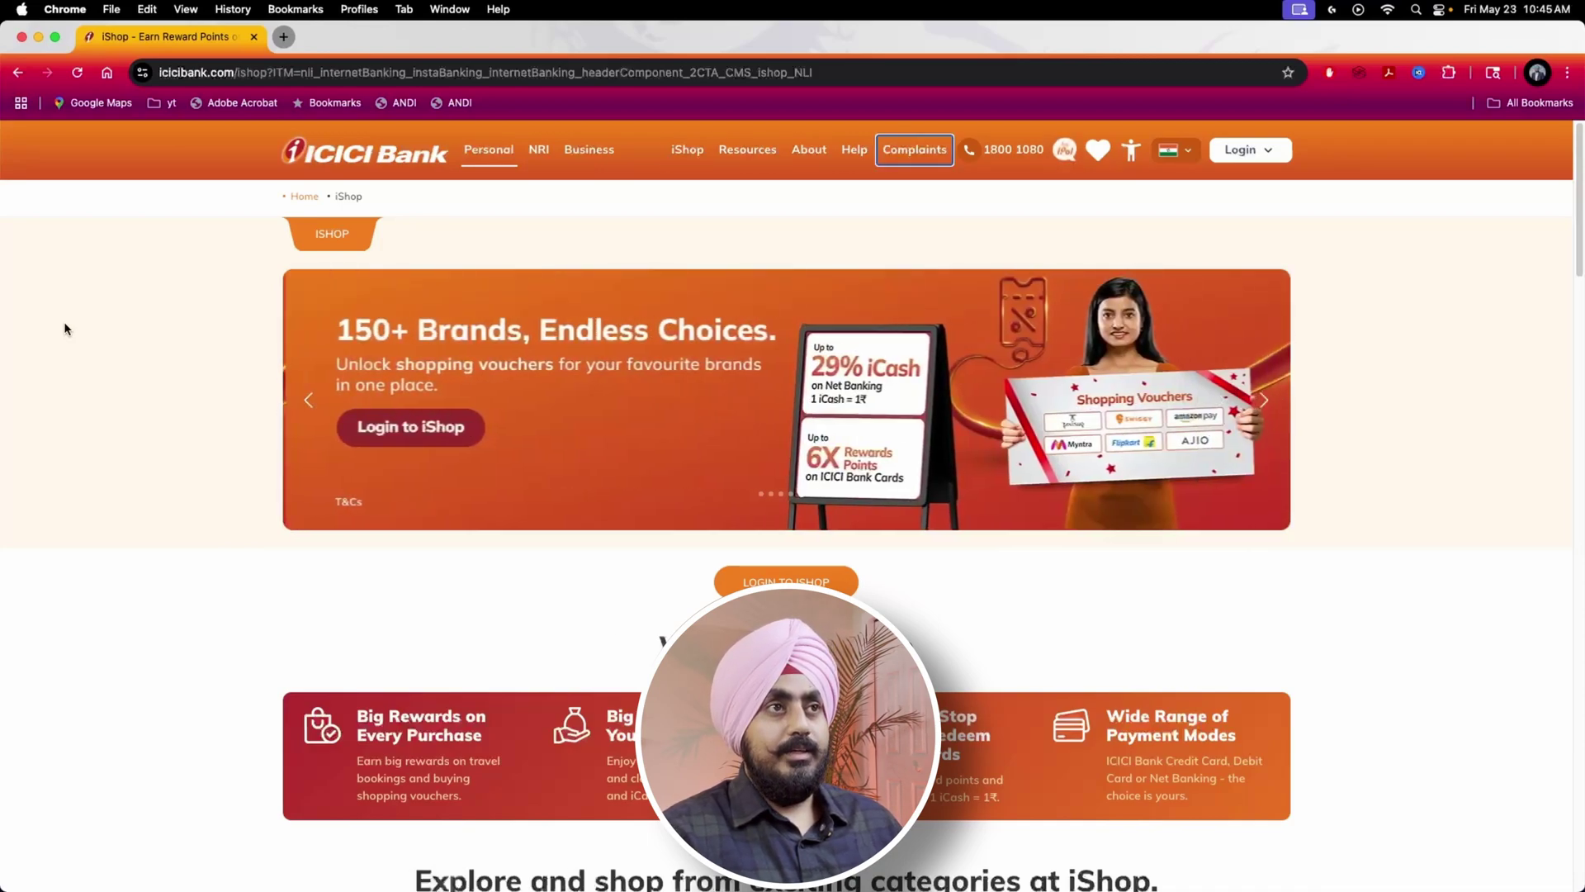
key("Return")
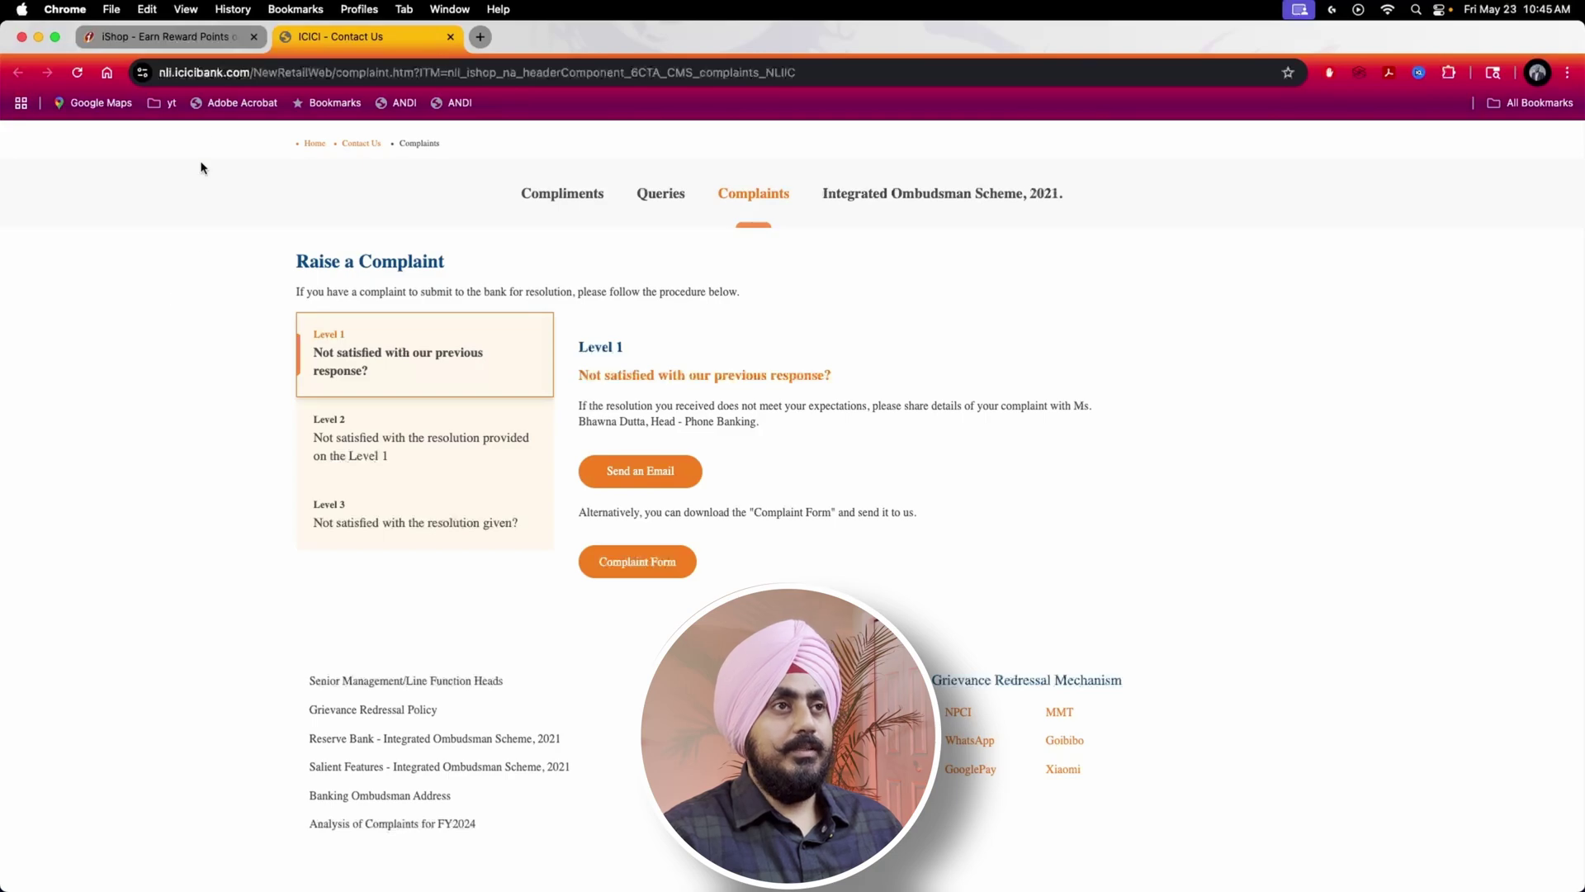
left_click(205, 48)
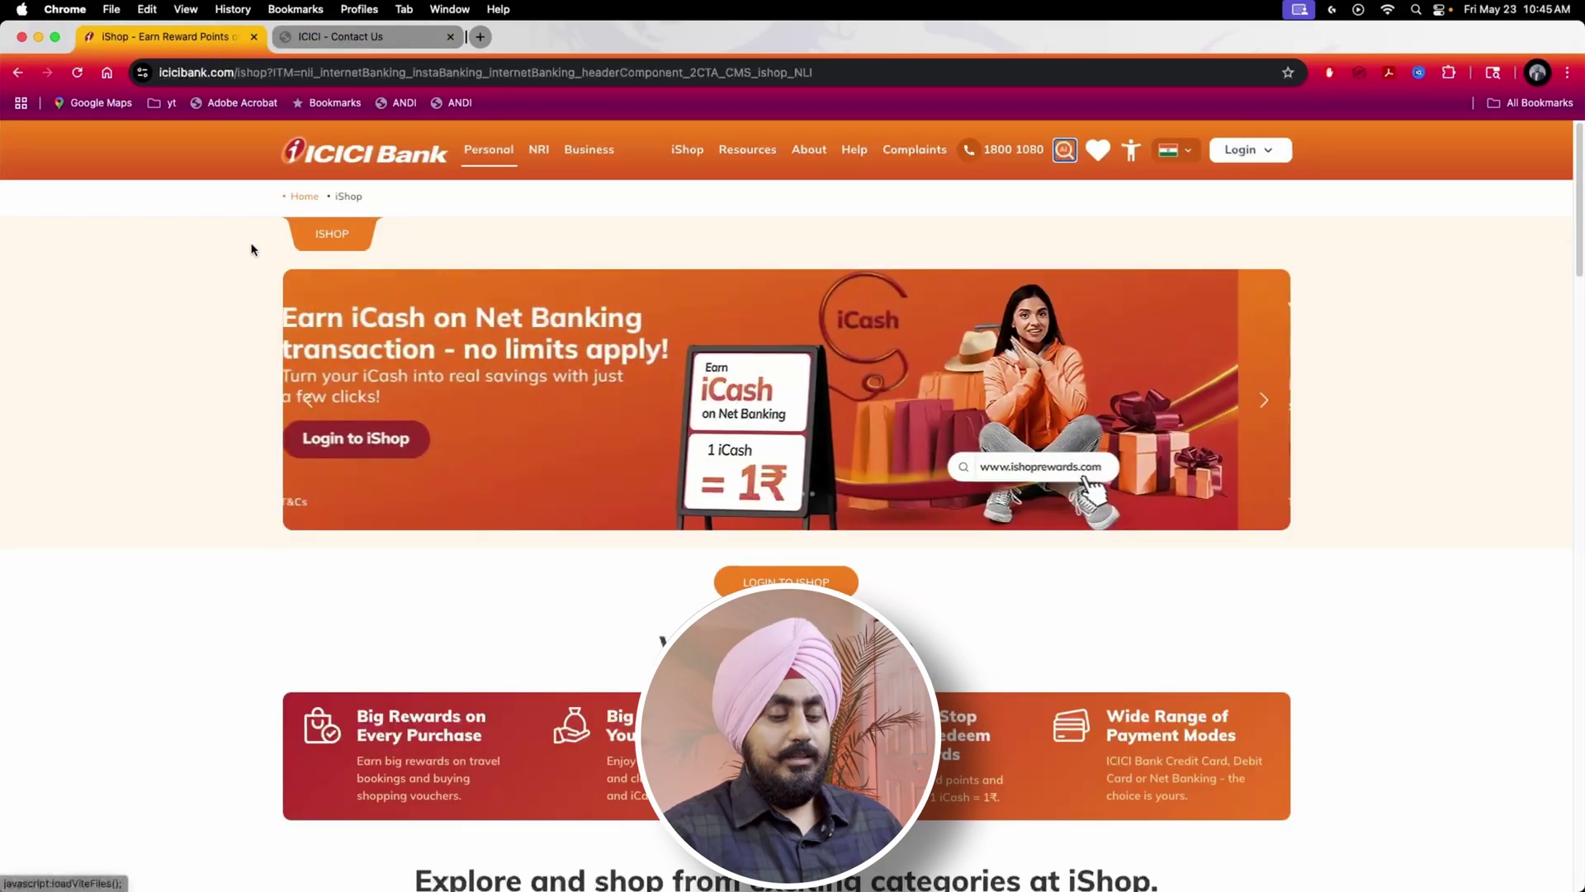
Search for "car loan" in the site search overlay and check how the suggestions and the page behind it respond to scrolling and keyboard navigation.
left_click(248, 156)
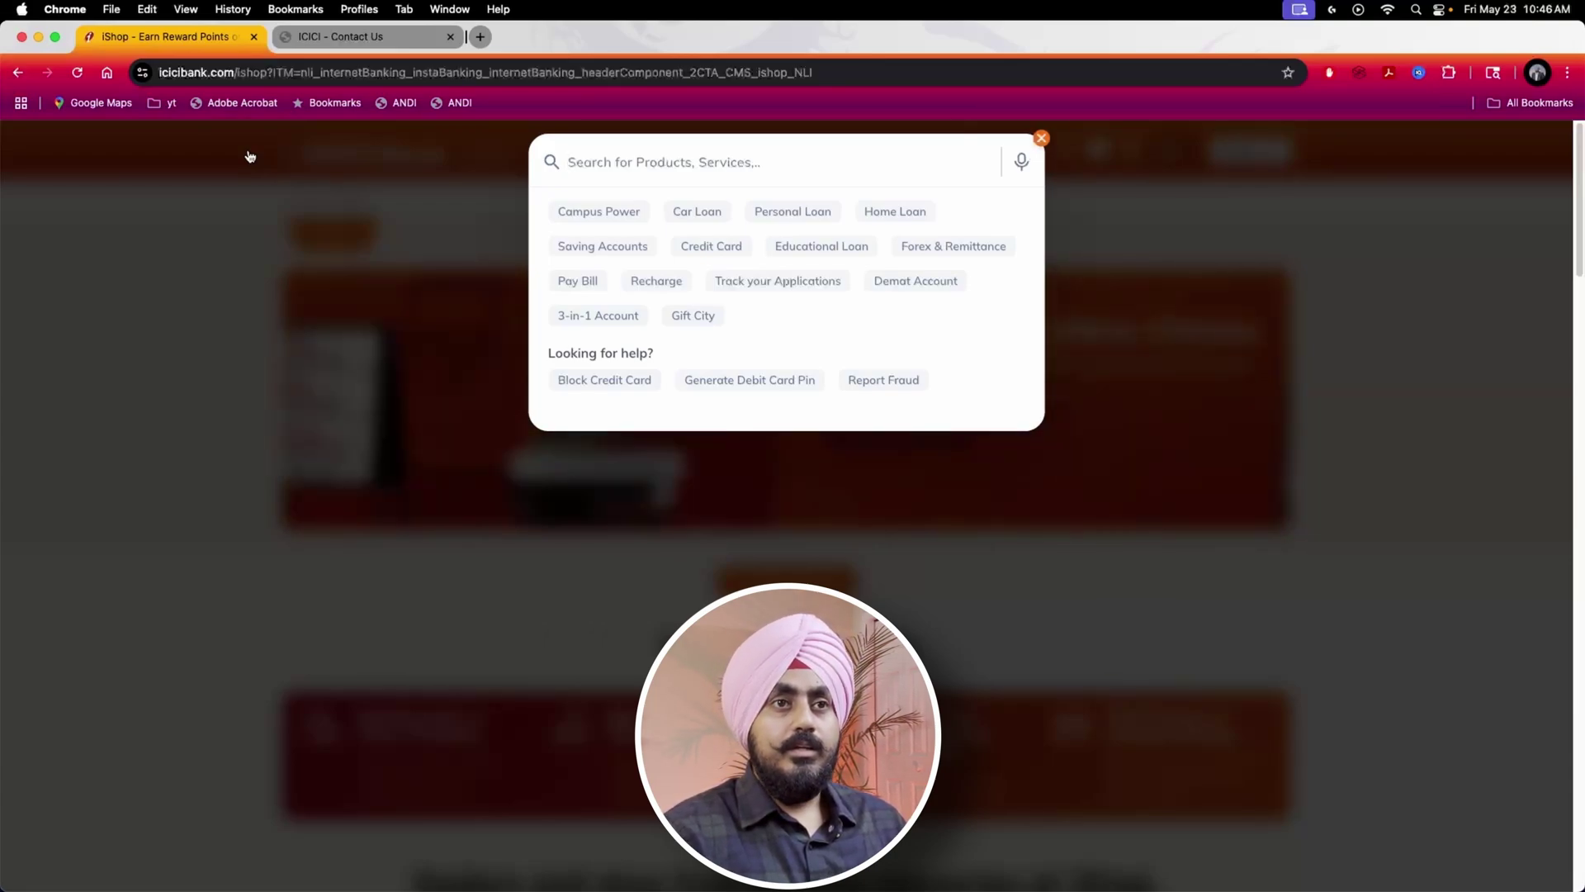
type("car loan")
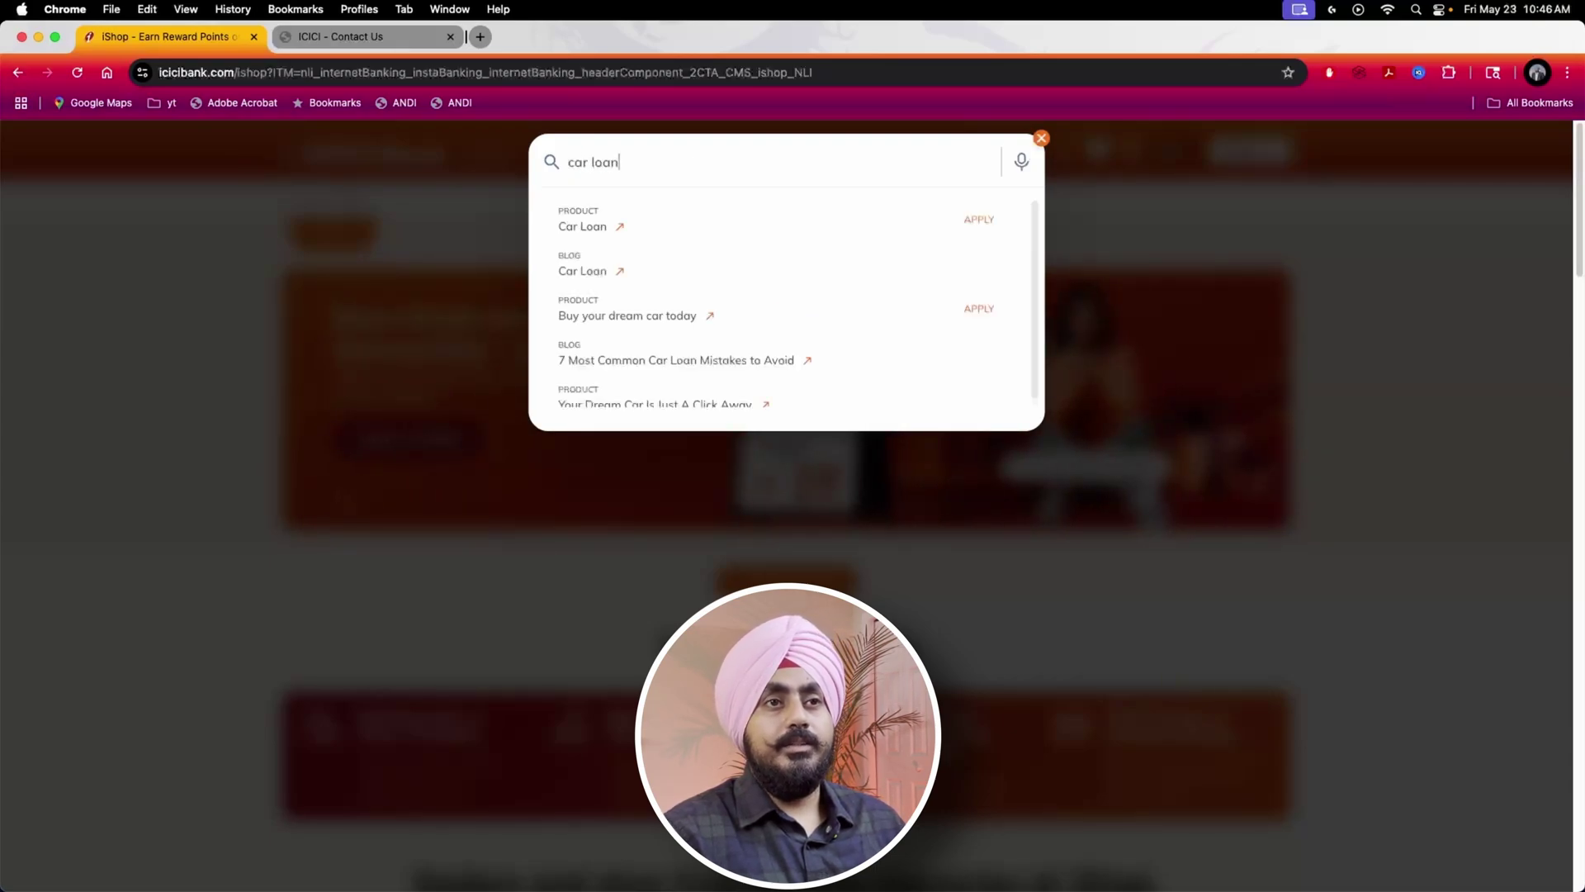
scroll(787, 304, "down", 1)
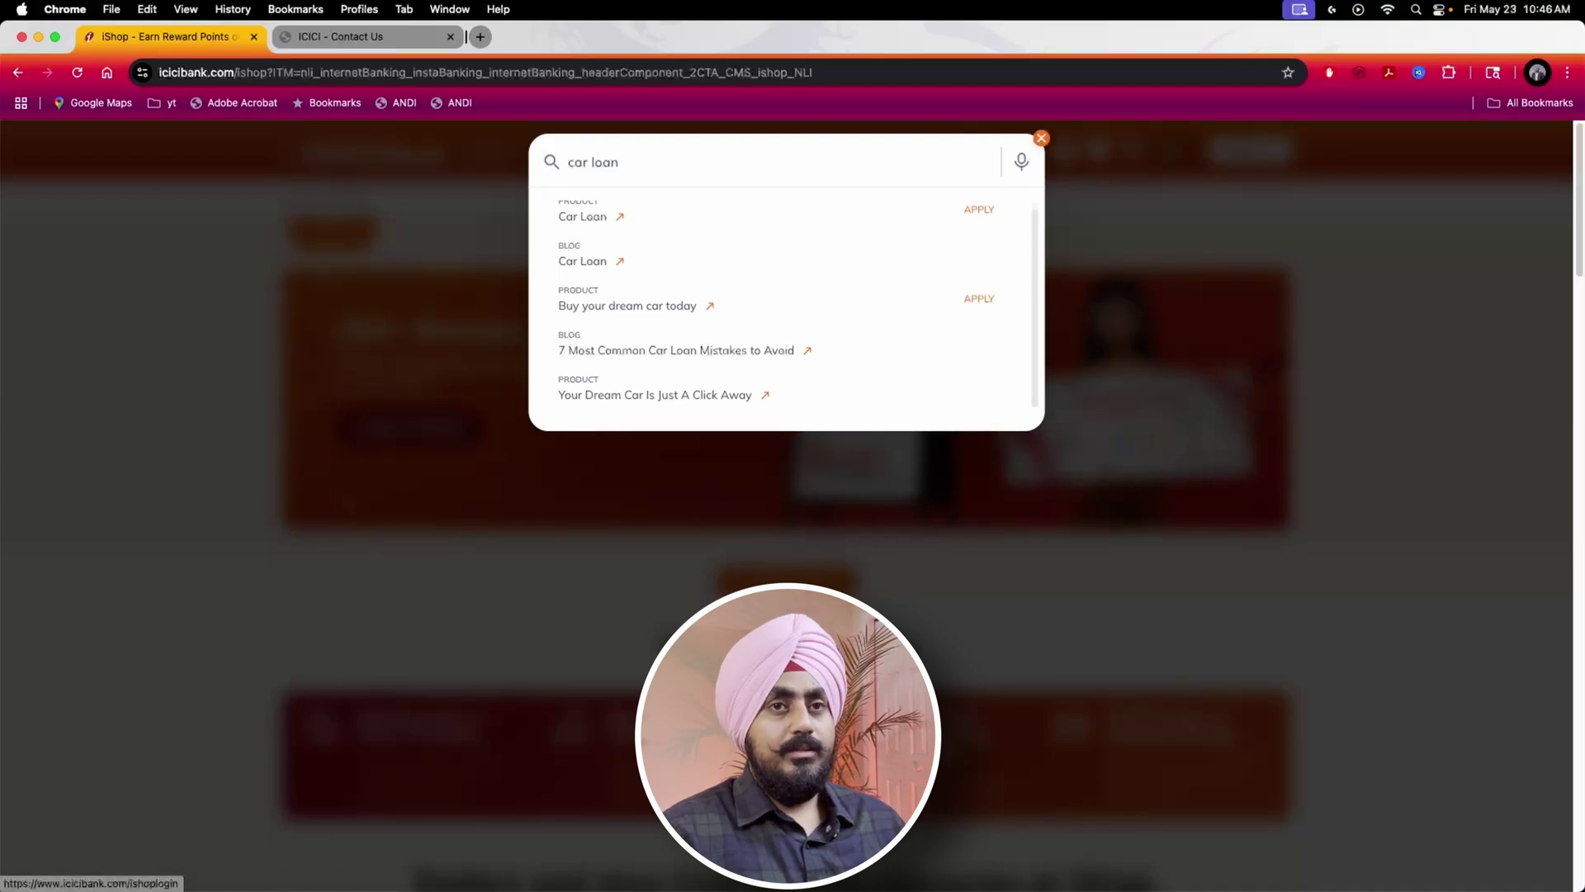
scroll(793, 495, "down", 3)
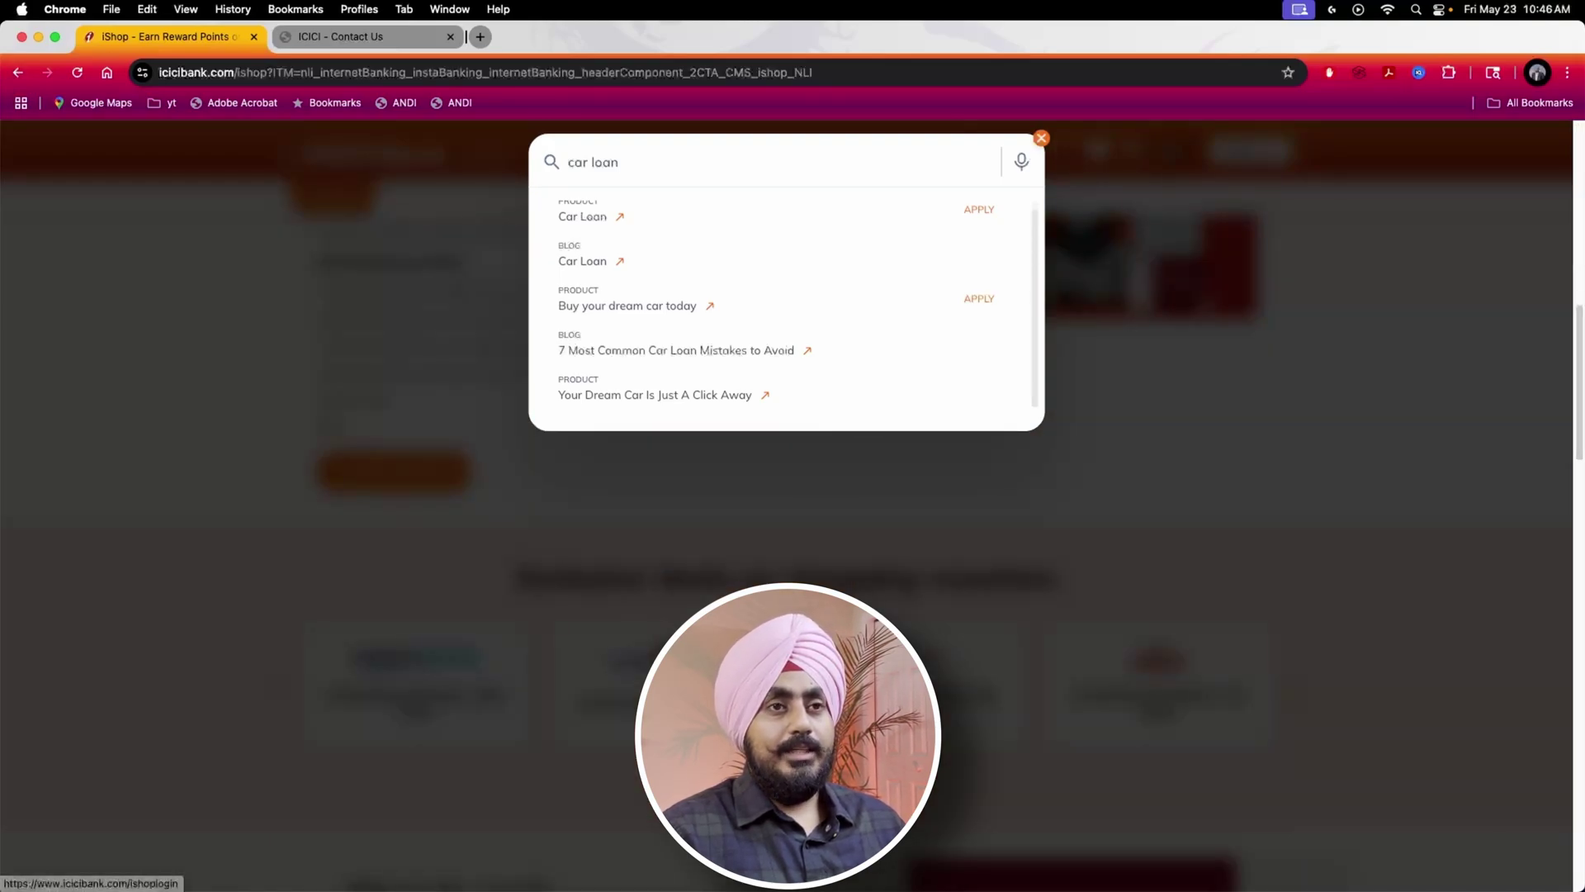
scroll(793, 496, "down", 5)
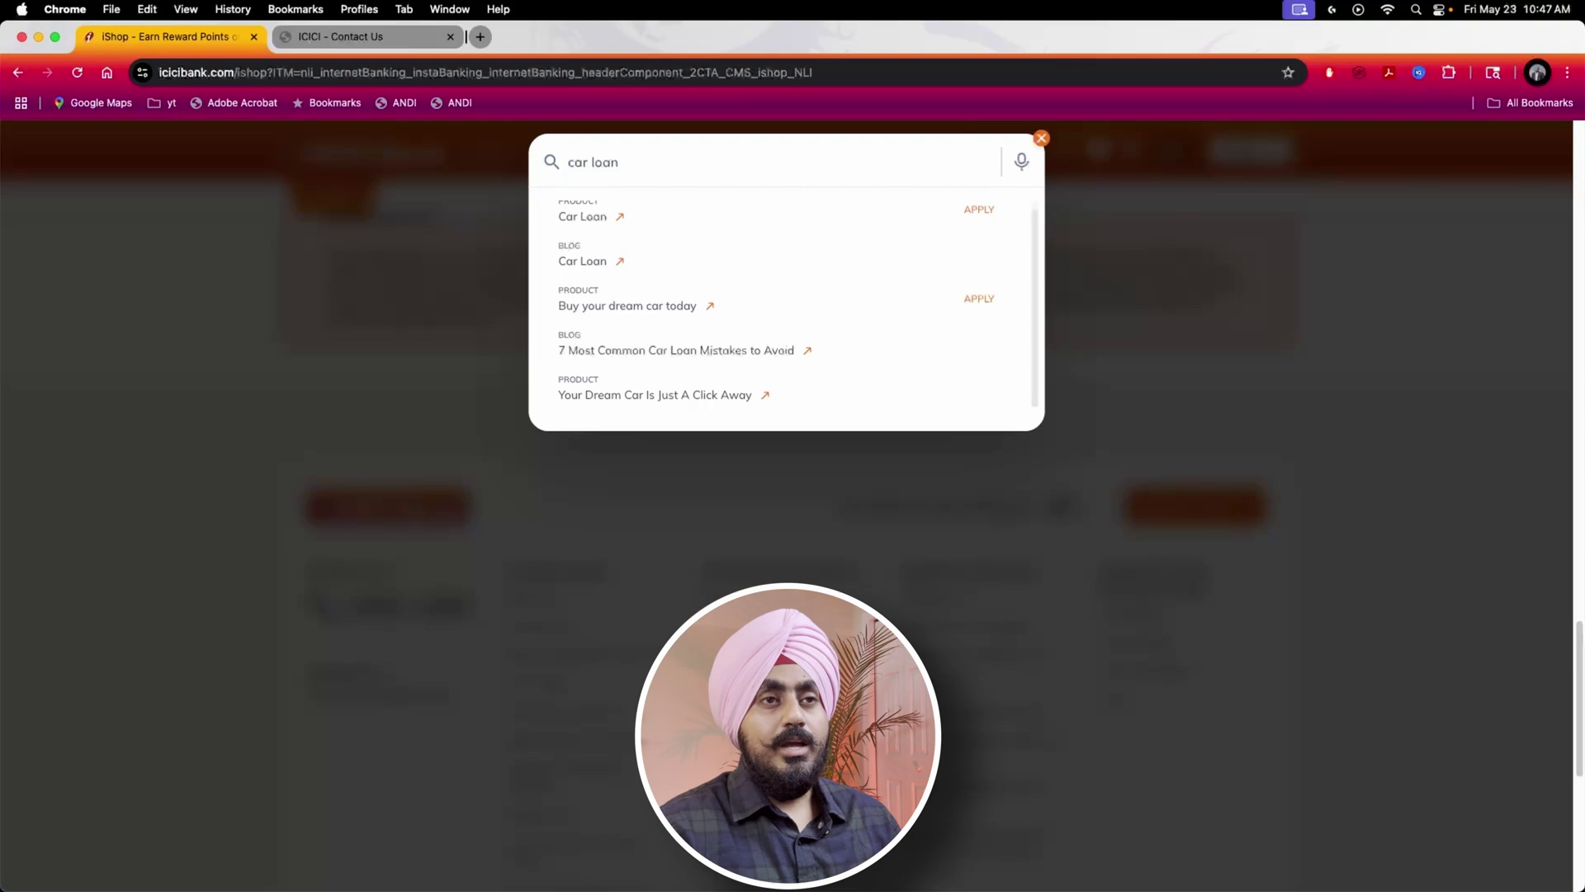
scroll(785, 303, "up", 1)
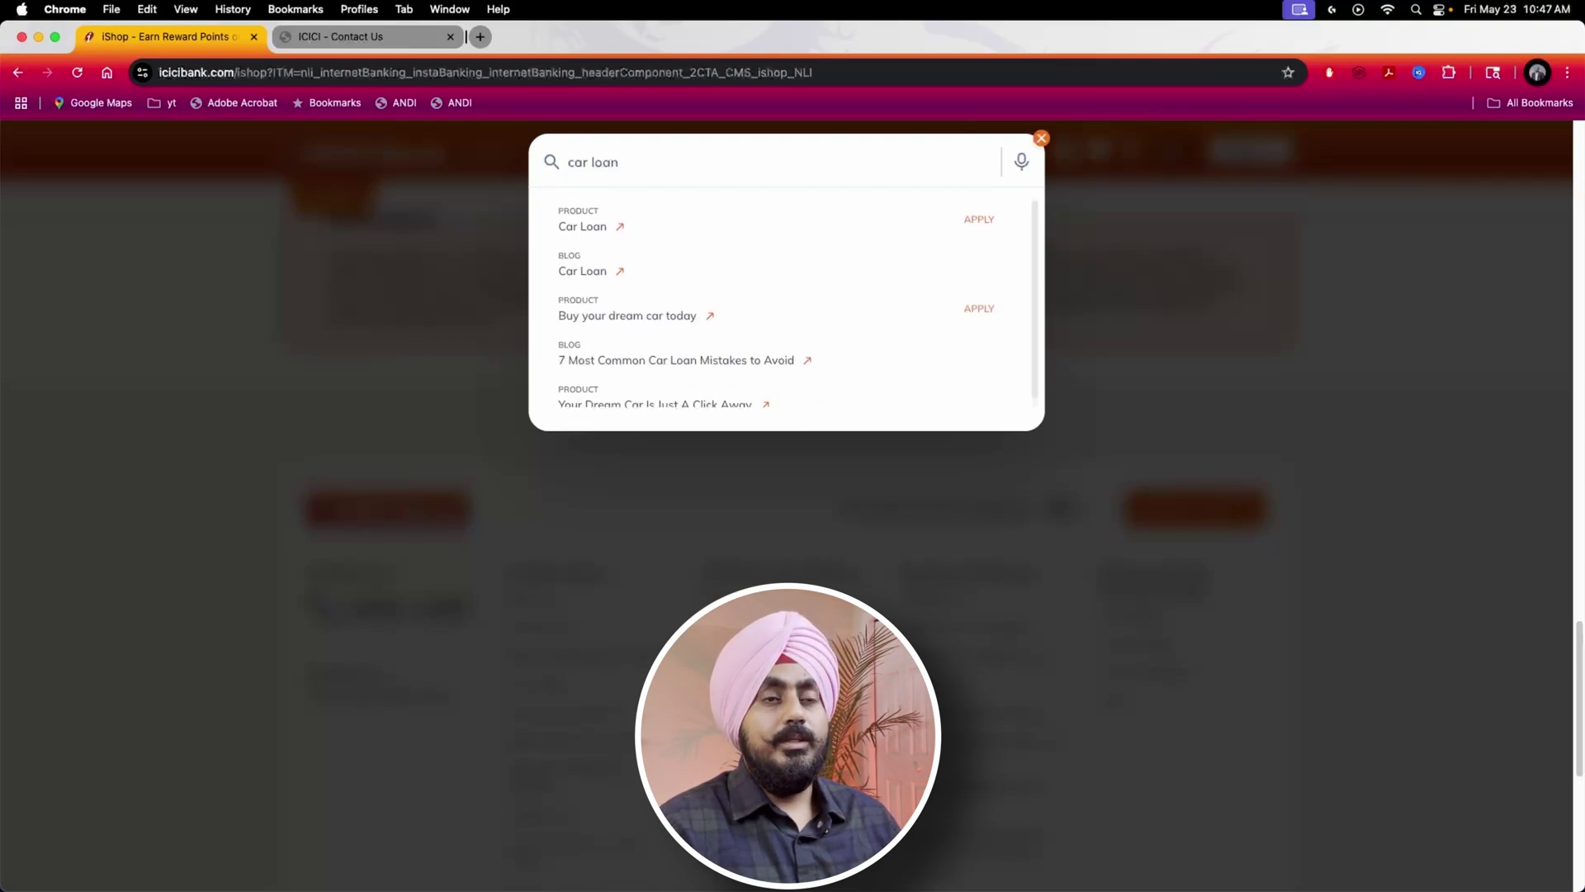
key("Up")
key("Up")
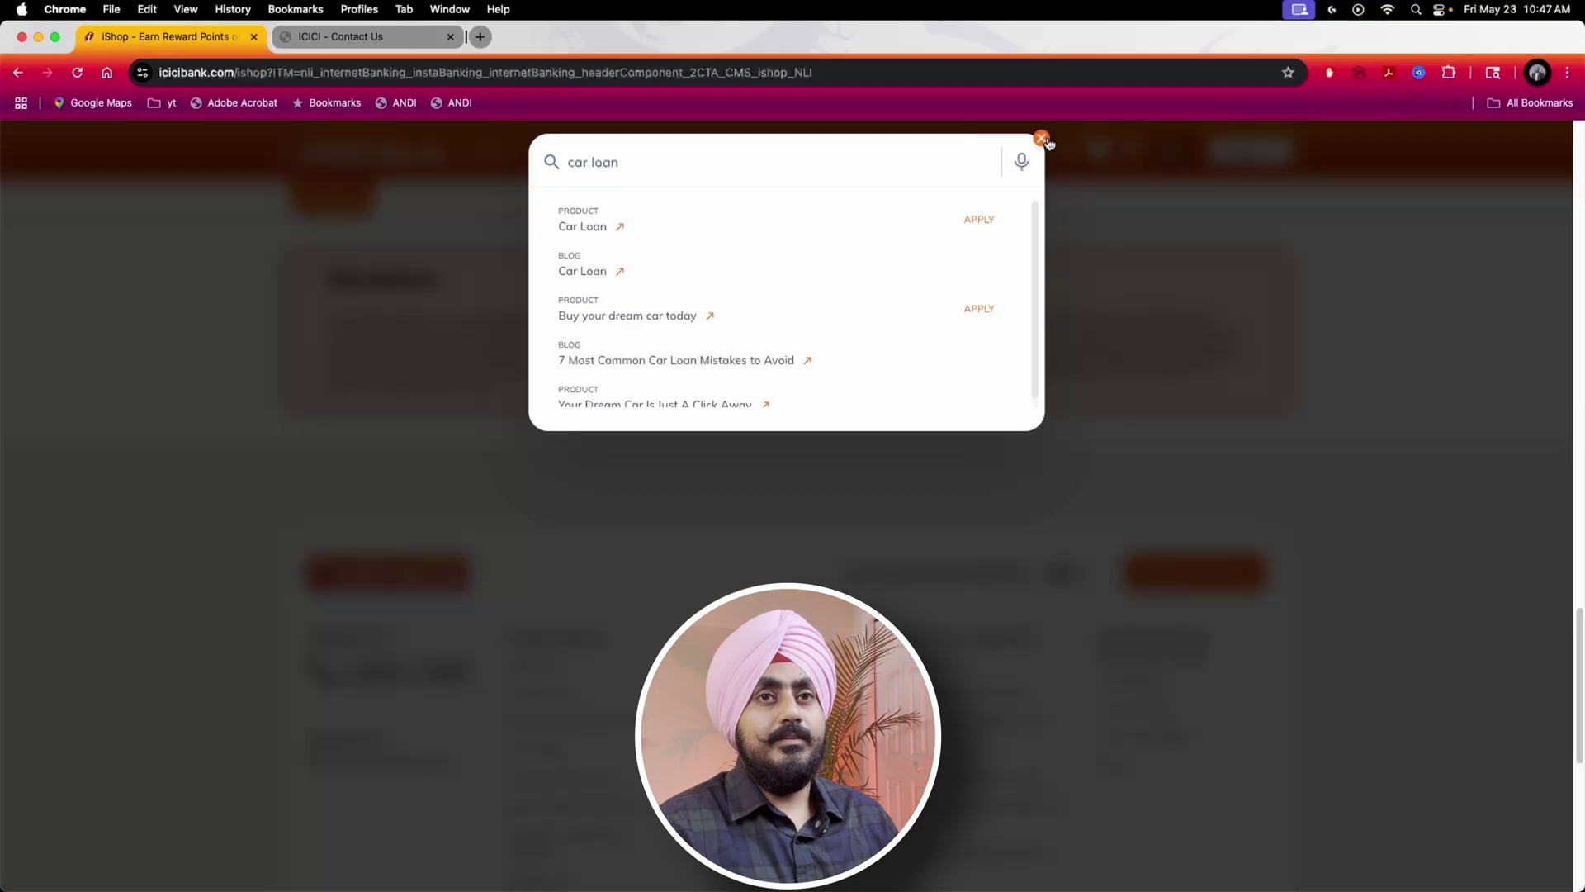
Close the search overlay and go back to the Internet Banking page.
left_click(1187, 355)
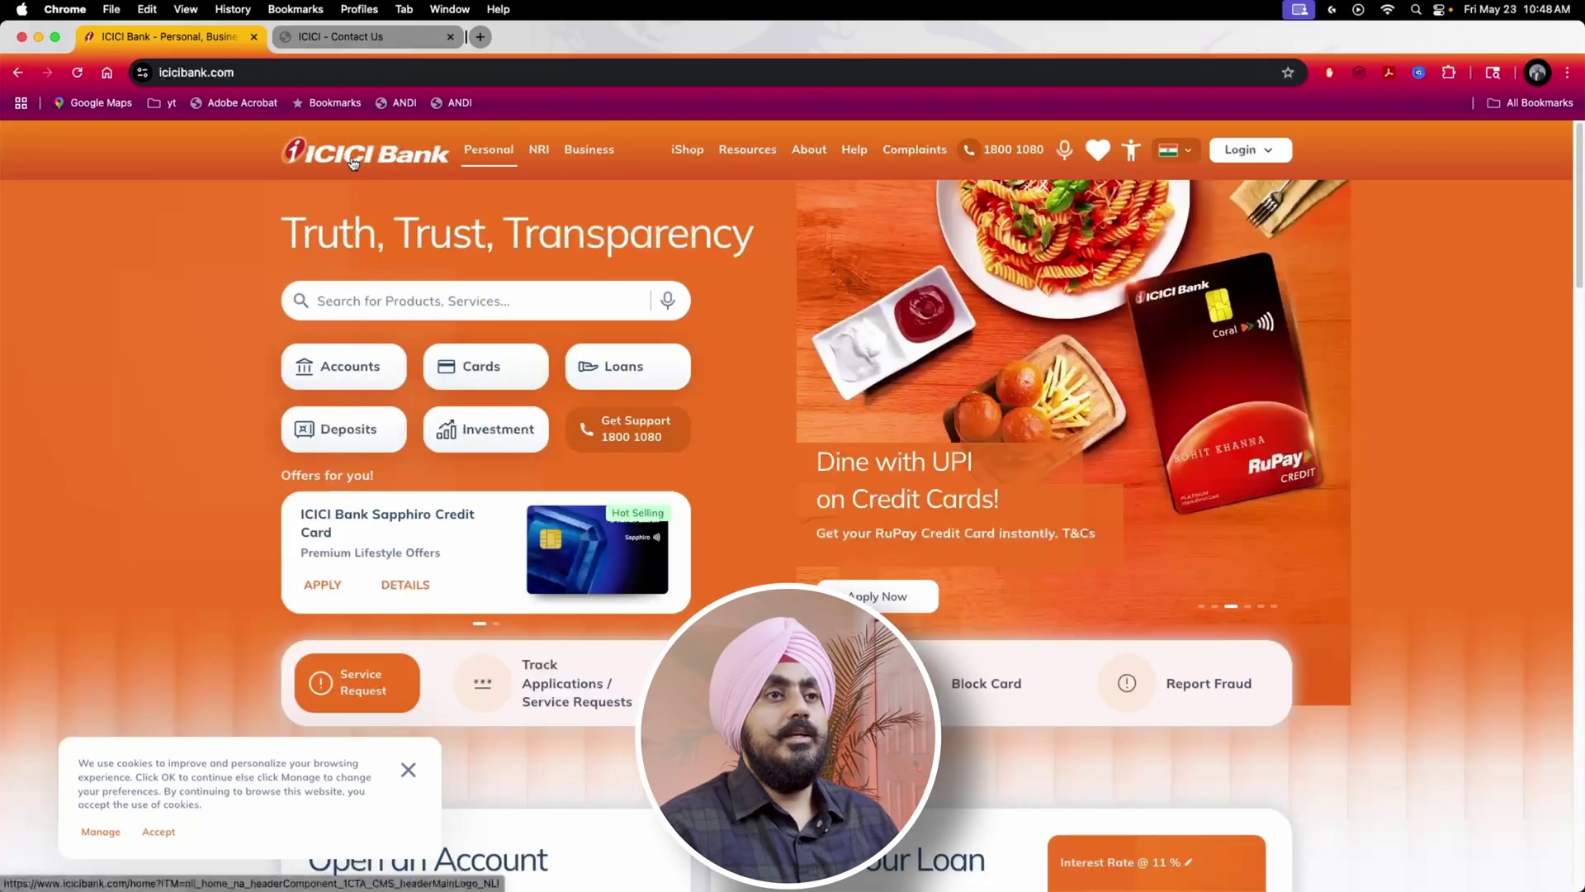
left_click(23, 77)
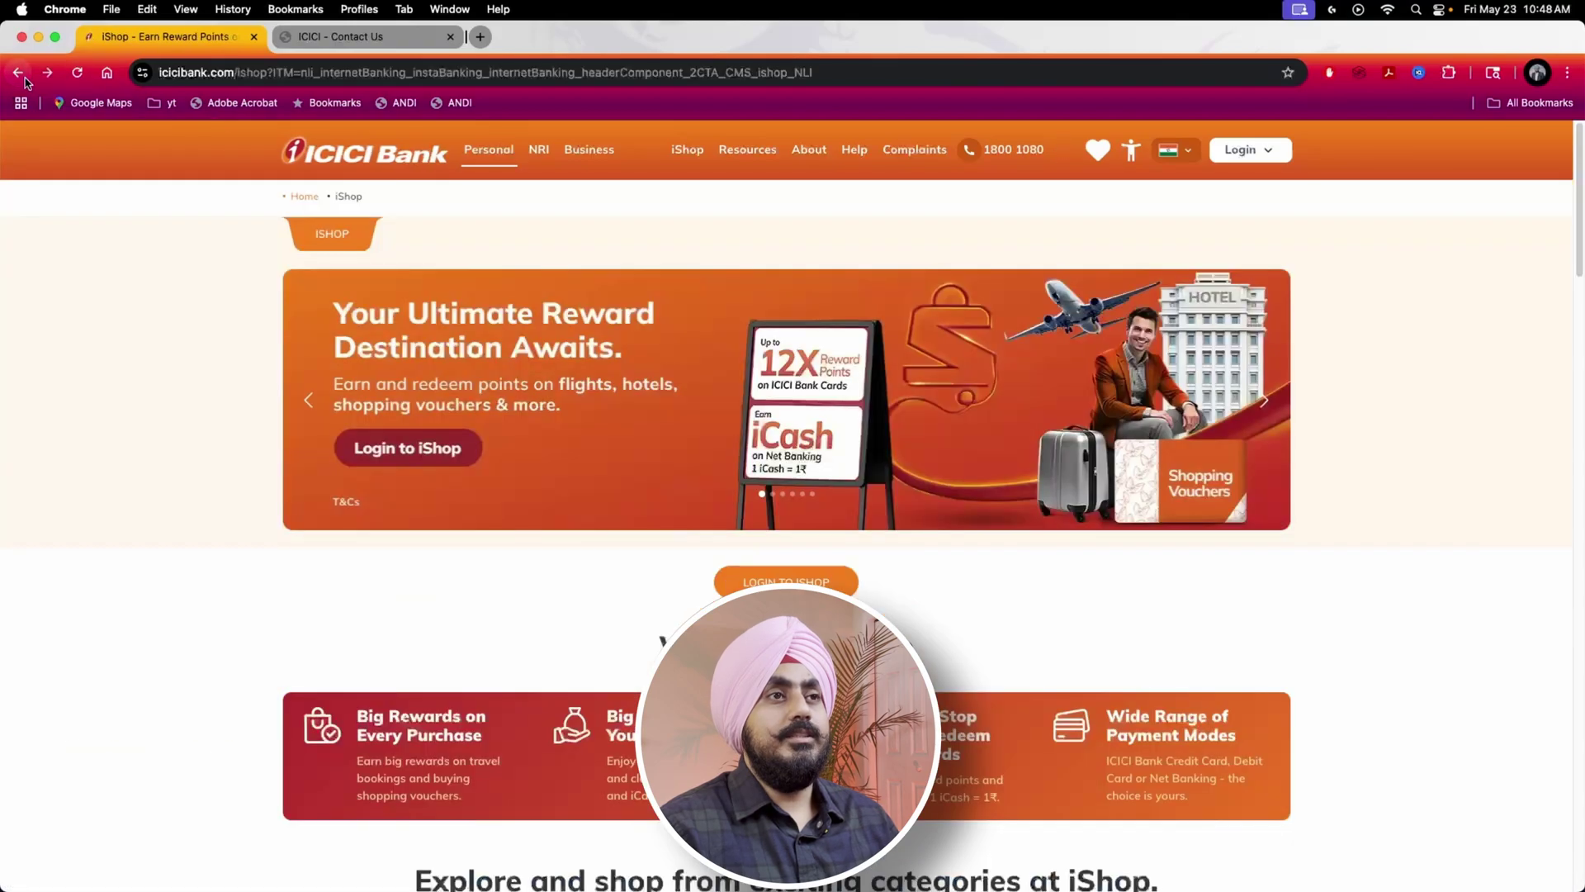
left_click(20, 74)
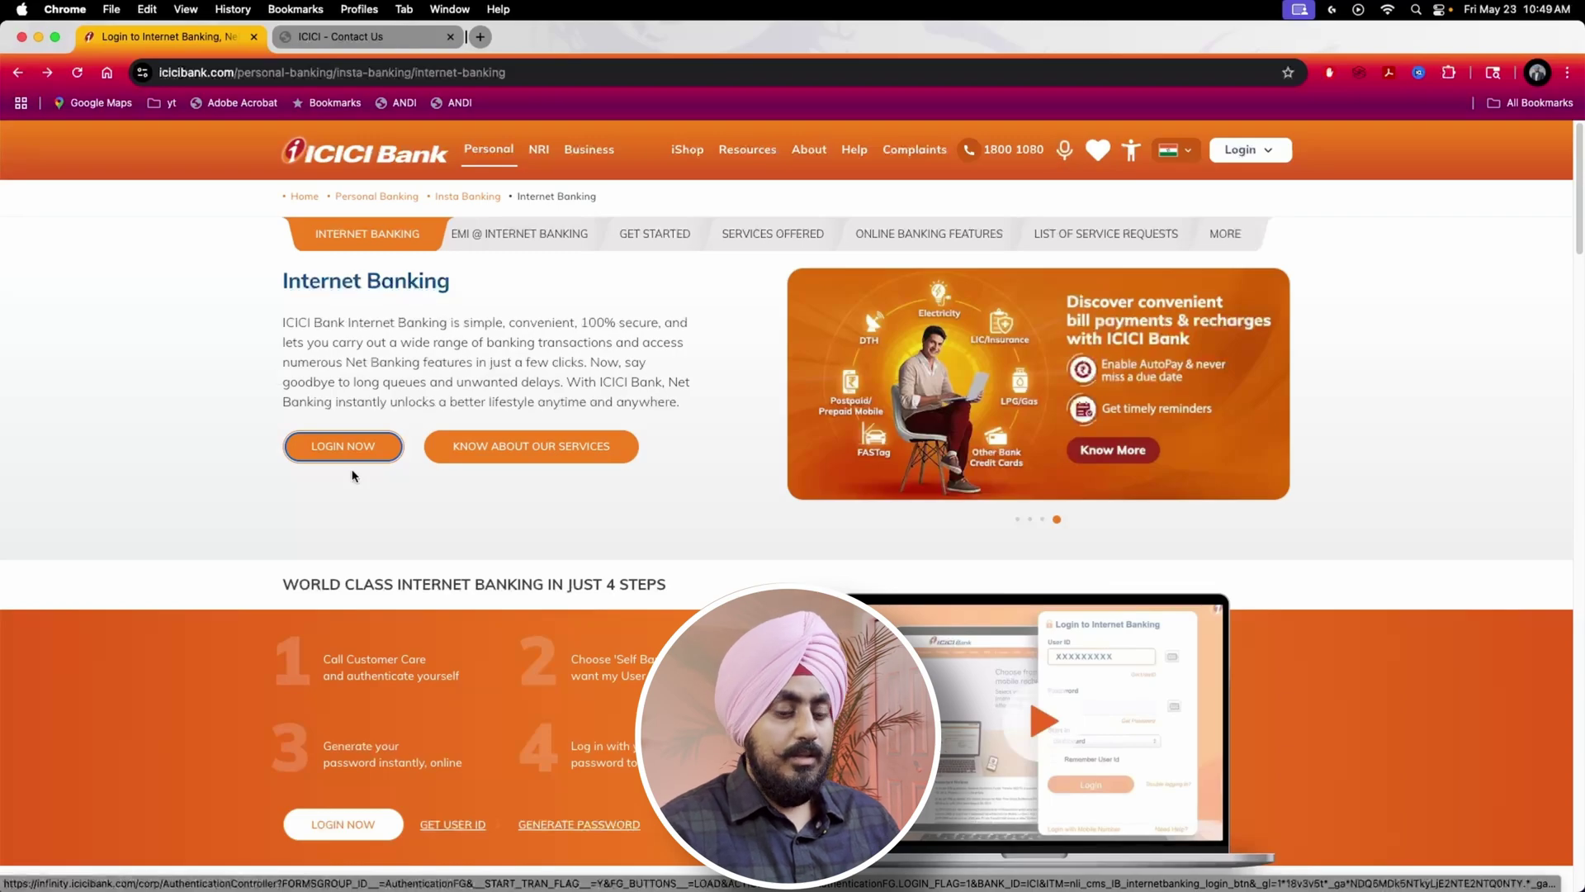
Move keyboard focus from the introduction's Login Now link past Know About Our Services and the banner carousel to Login Now under the four steps.
key("Tab")
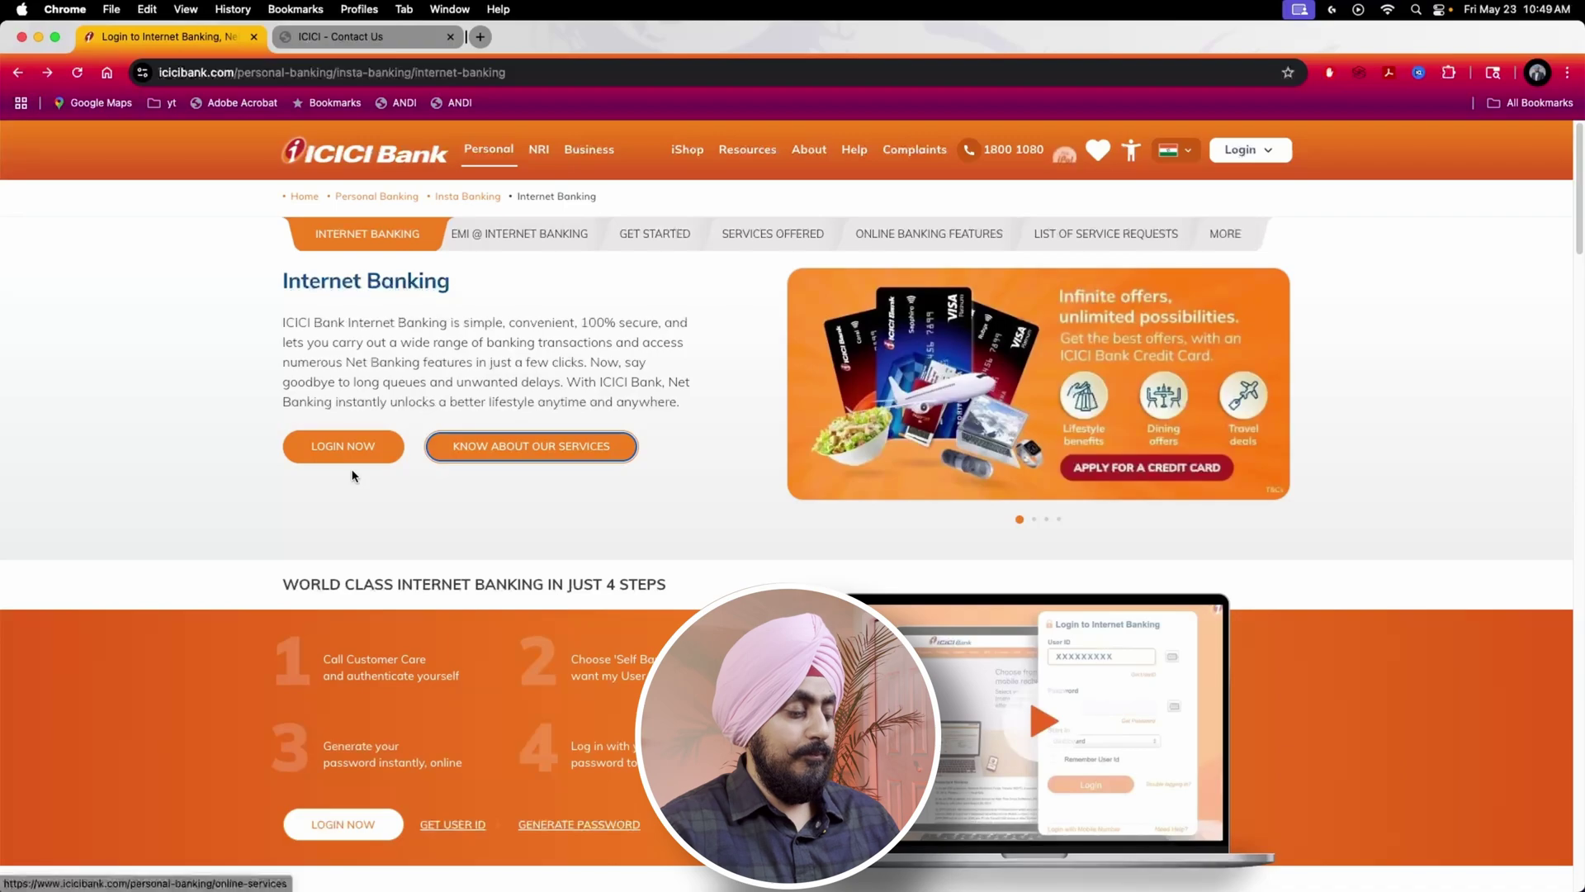
key("Tab")
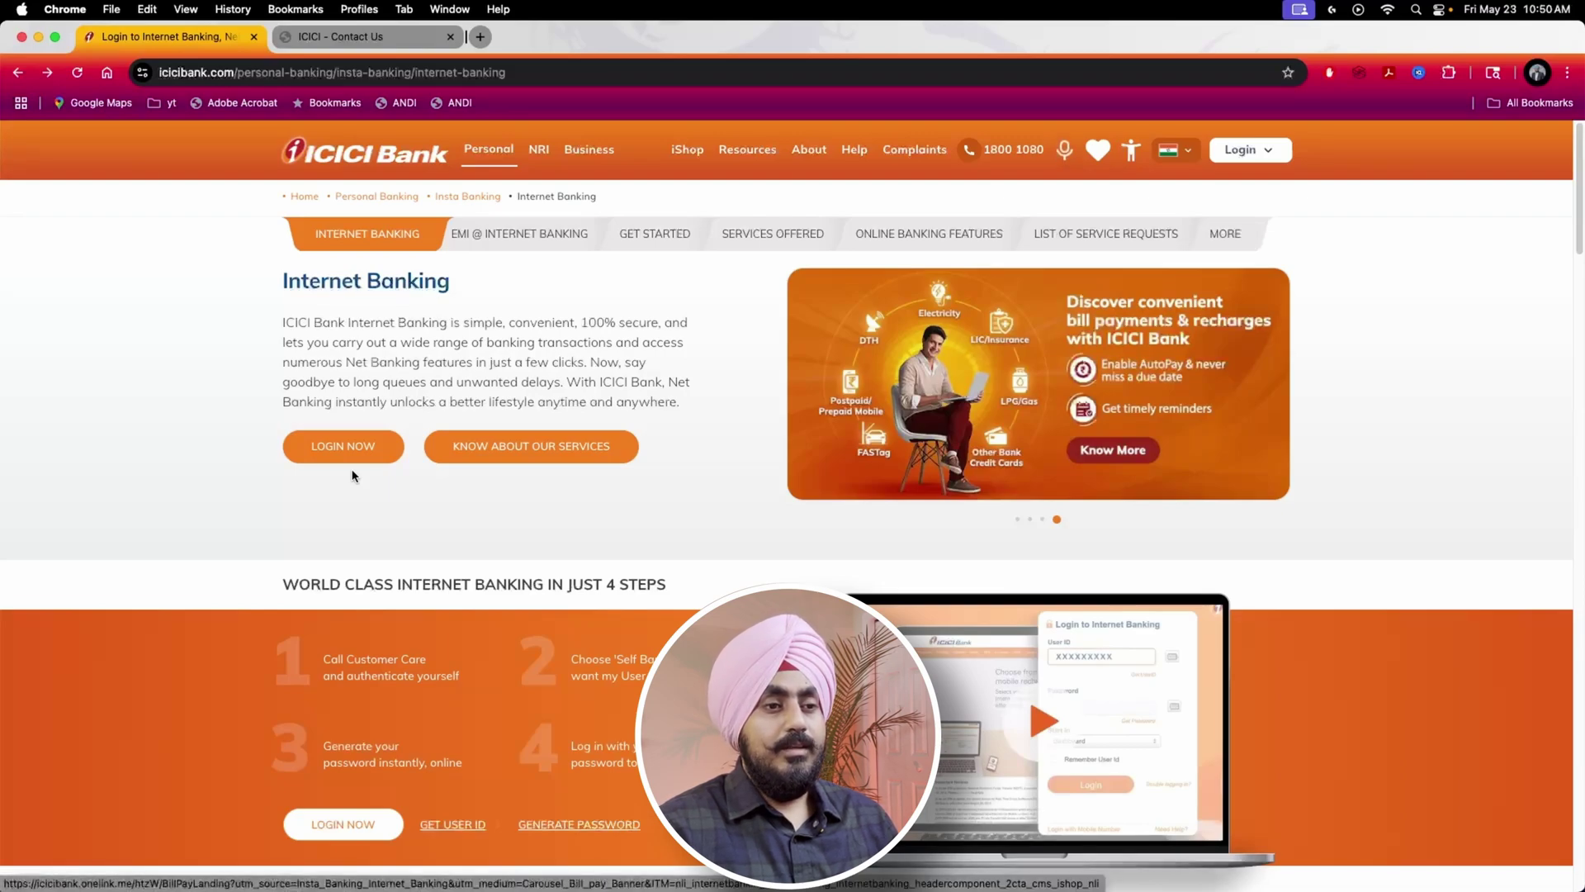
key("Tab")
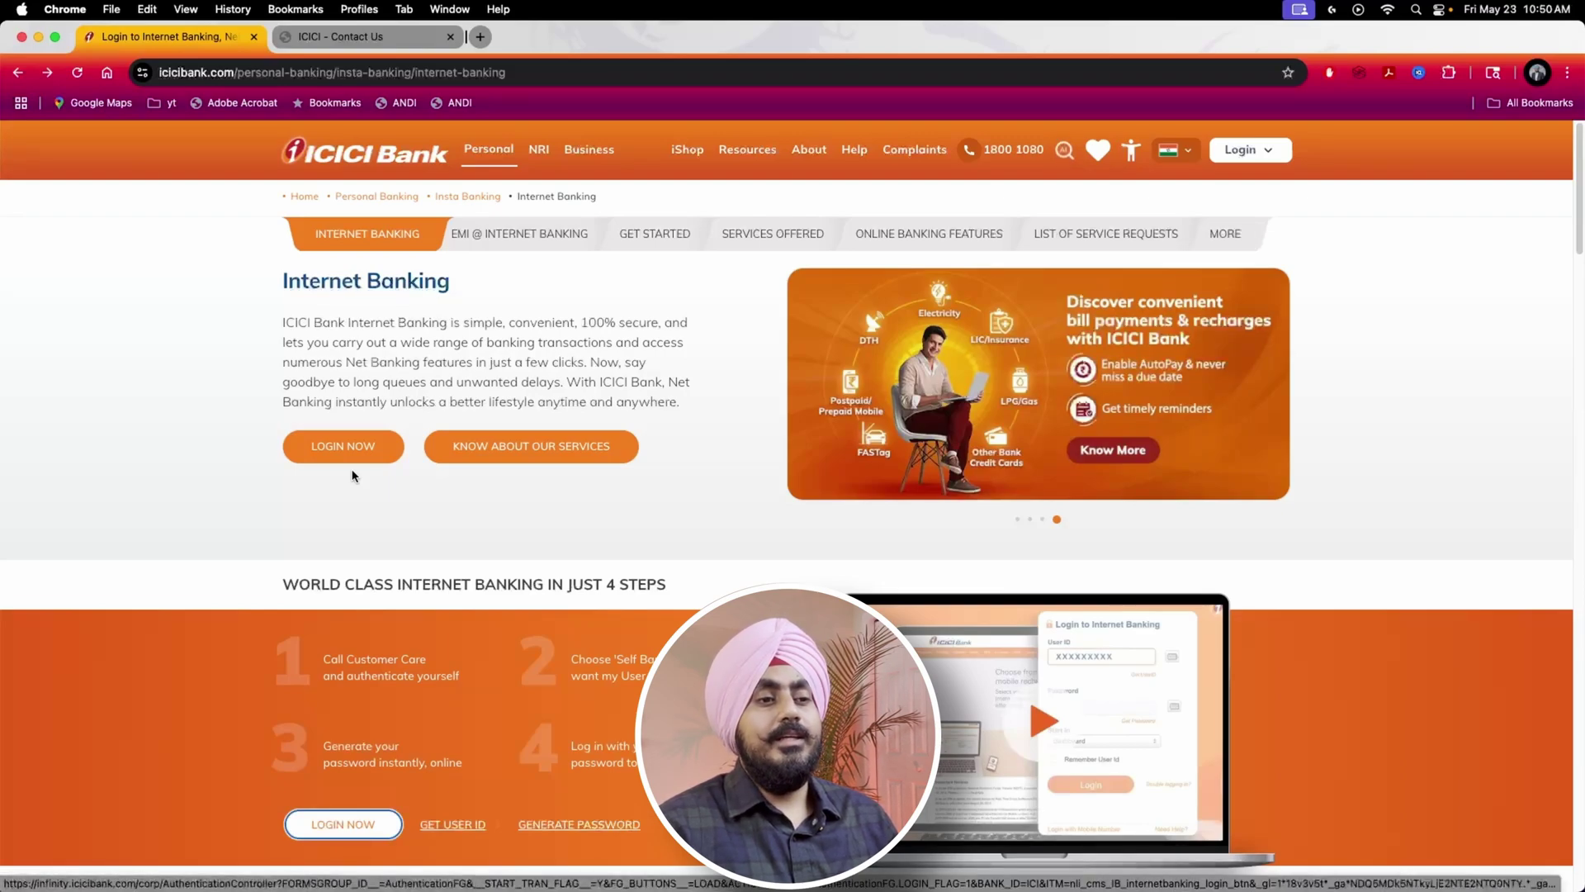